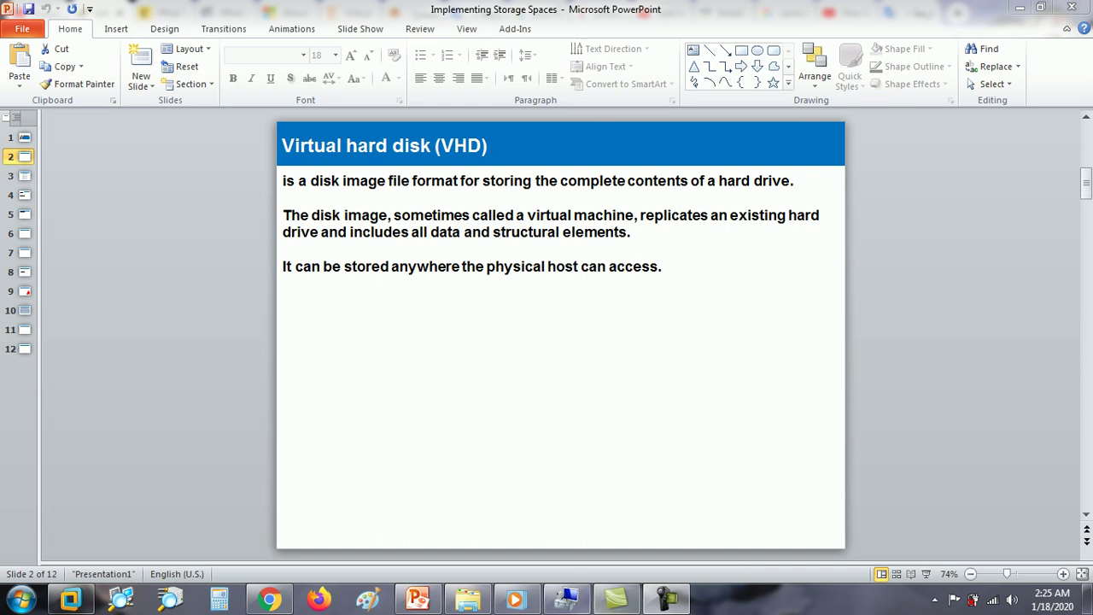
# Bring the host's Computer Management Disk Management console in front of the PowerPoint VHD slide
pyautogui.click(566, 600)
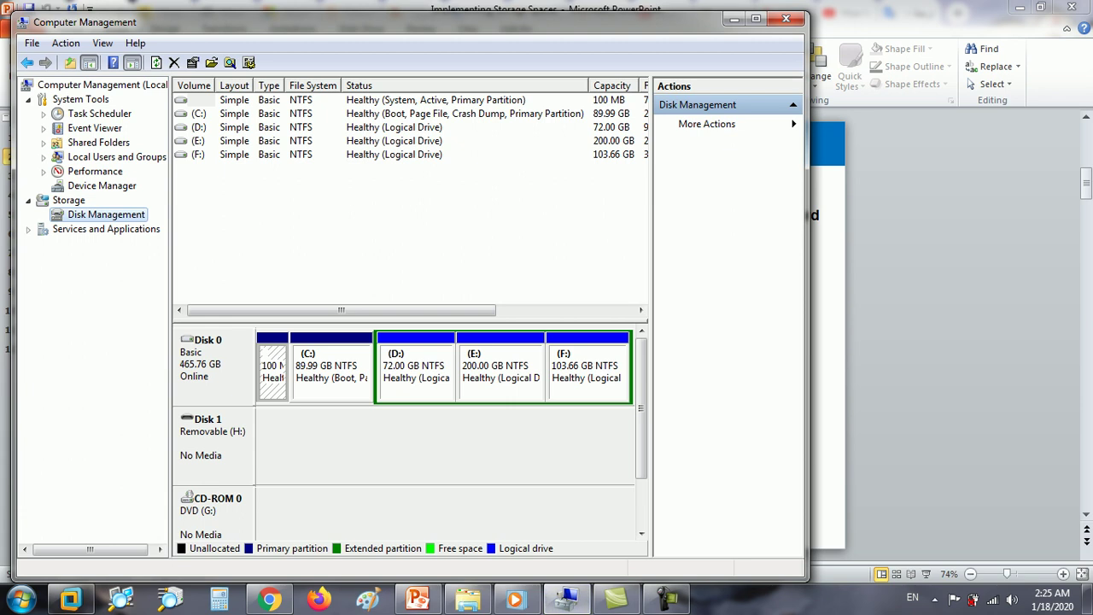
# Start Create VHD from Disk Management on the host, then switch to the Windows Server 2012 VM
pyautogui.rightClick(93, 215)
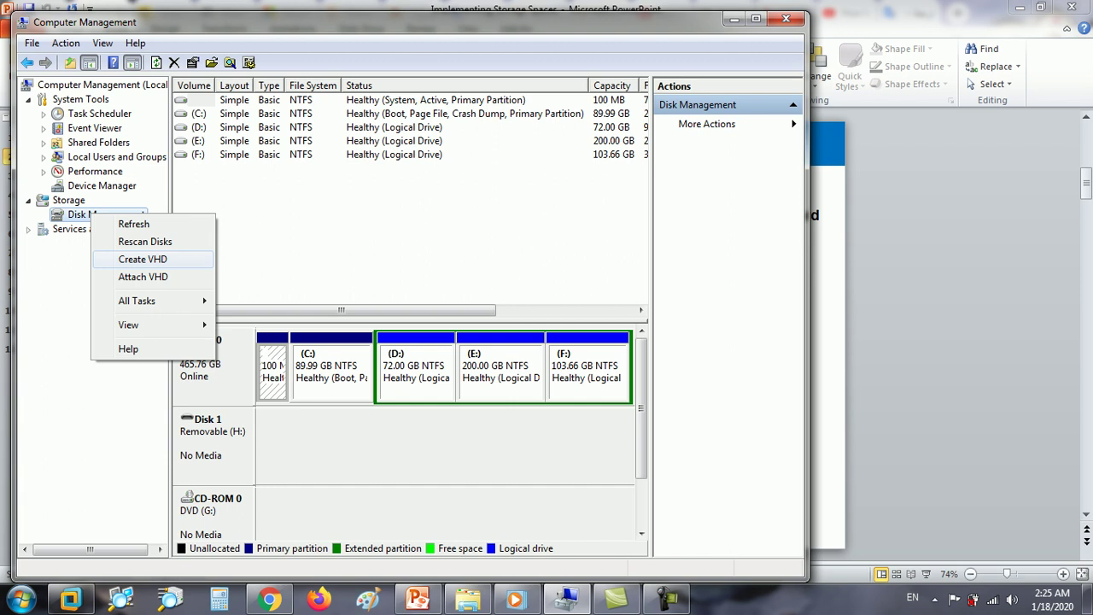
pyautogui.click(143, 258)
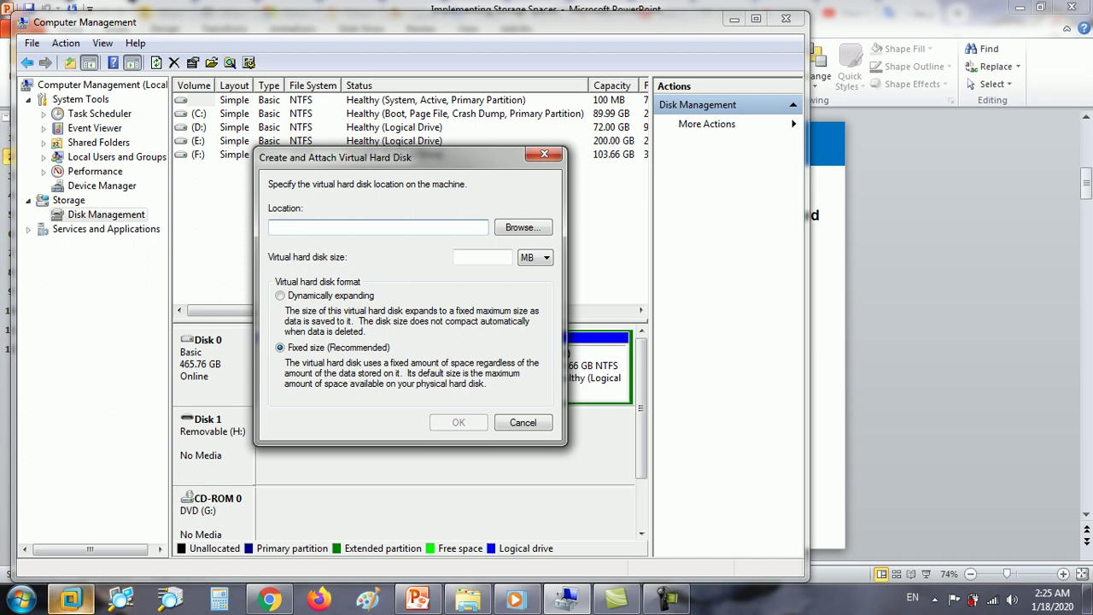
pyautogui.click(71, 598)
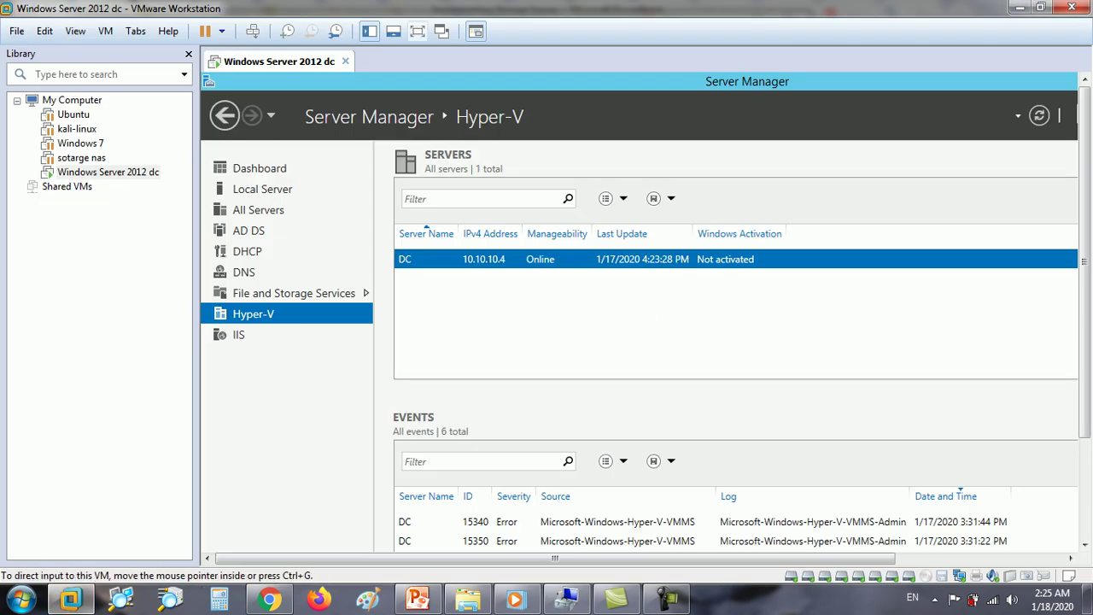
# Show the VM full screen and launch Computer Management from Server Manager's Tools menu
pyautogui.click(418, 31)
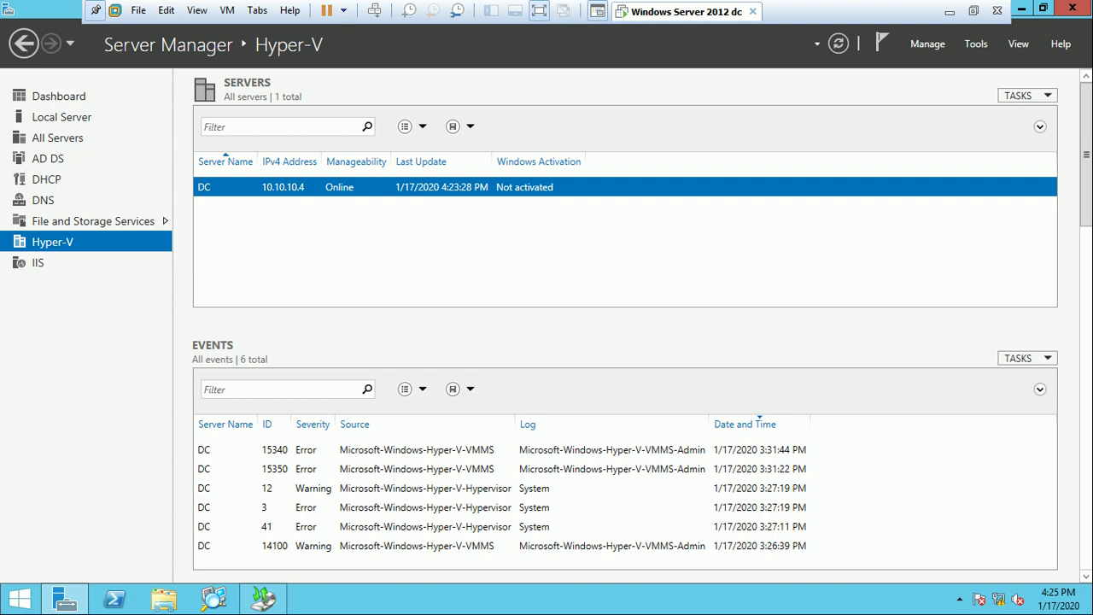
pyautogui.click(976, 44)
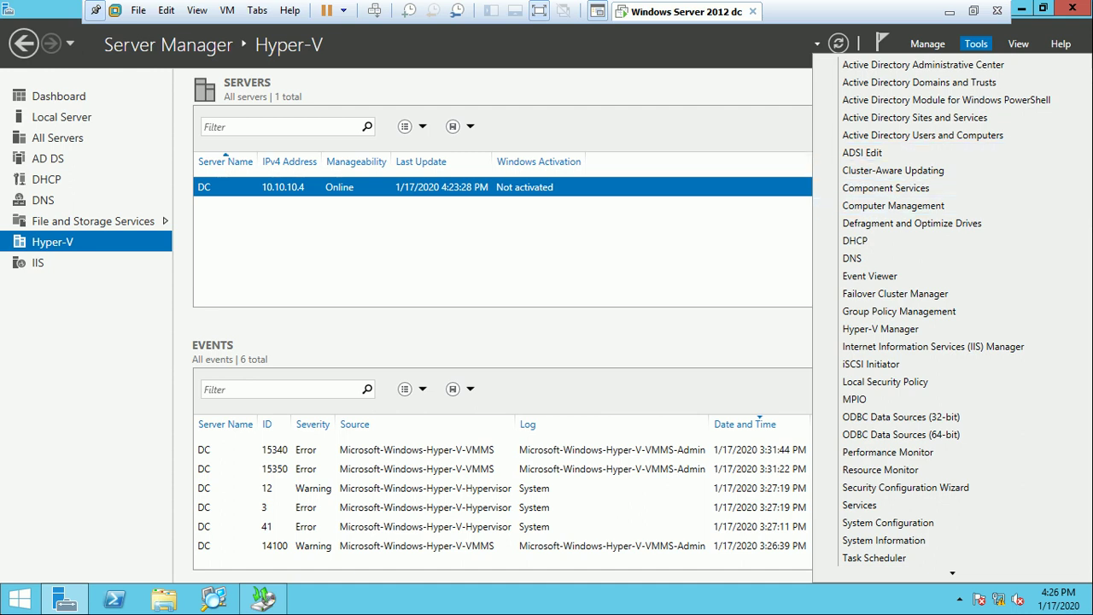
pyautogui.click(58, 95)
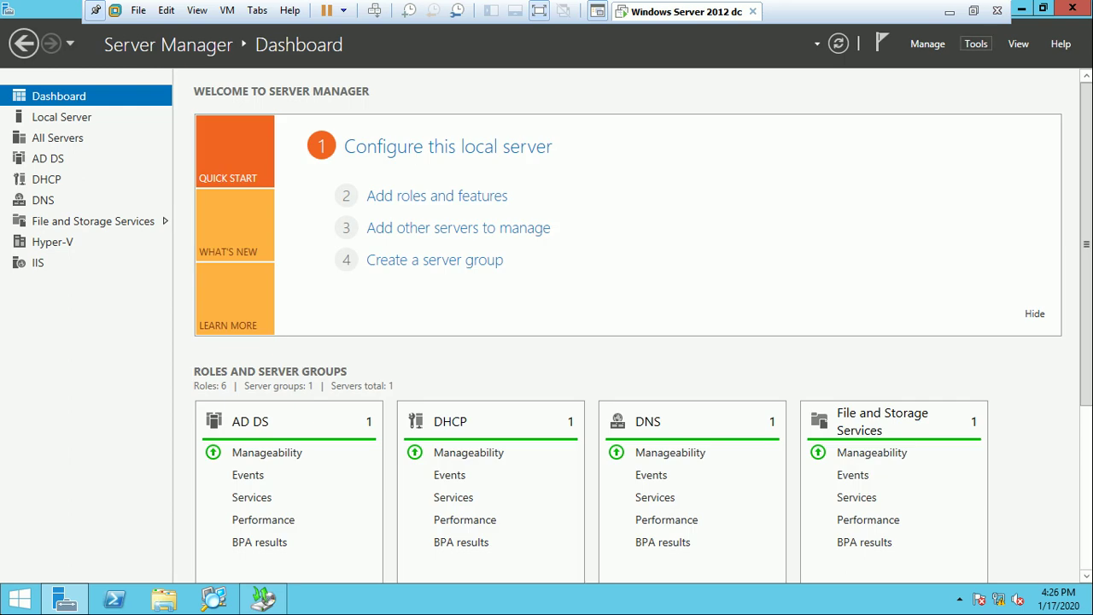
pyautogui.click(976, 44)
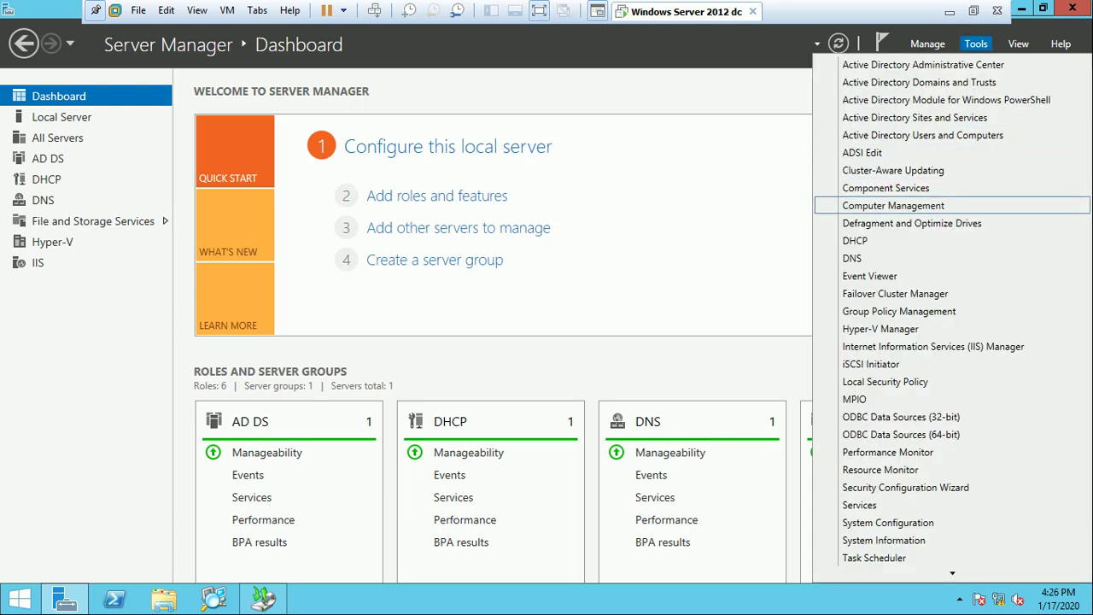
pyautogui.click(892, 205)
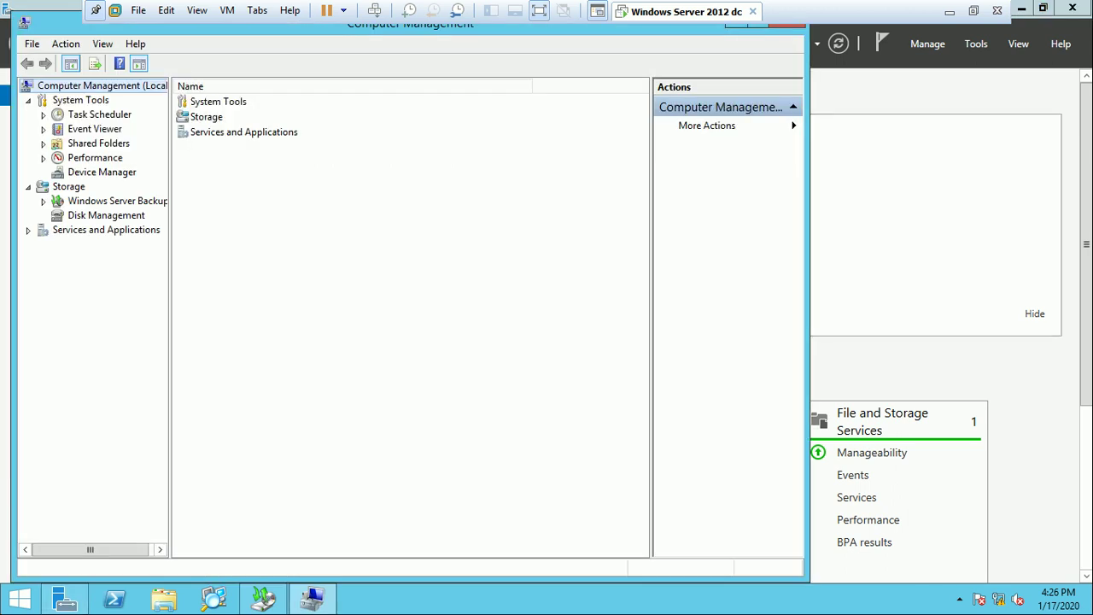
# Open the Create and Attach Virtual Hard Disk dialog from Disk Management on the server
pyautogui.click(106, 215)
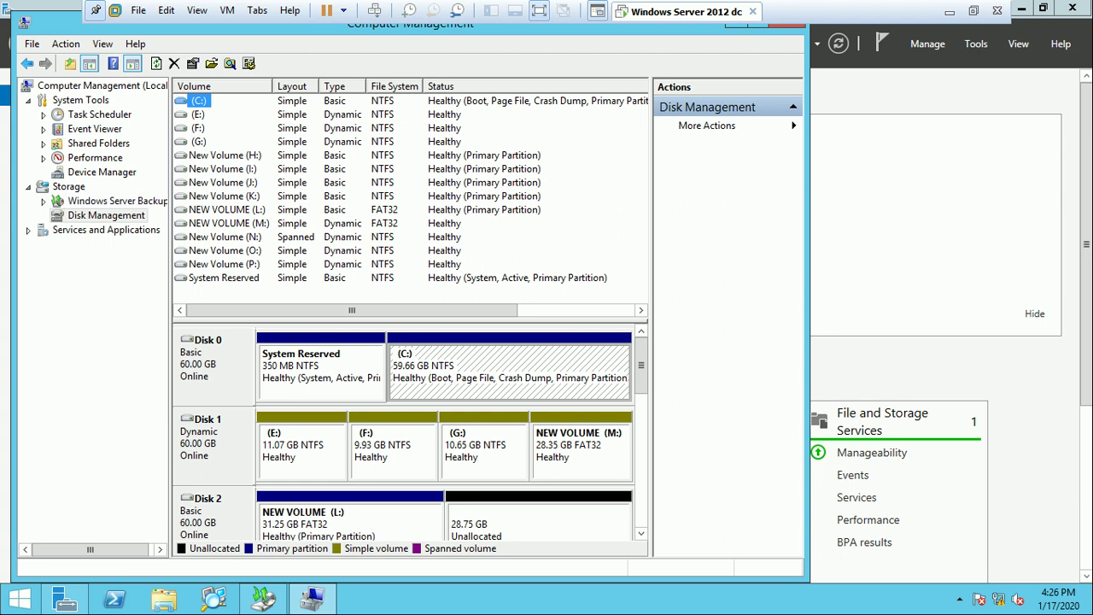
pyautogui.rightClick(105, 217)
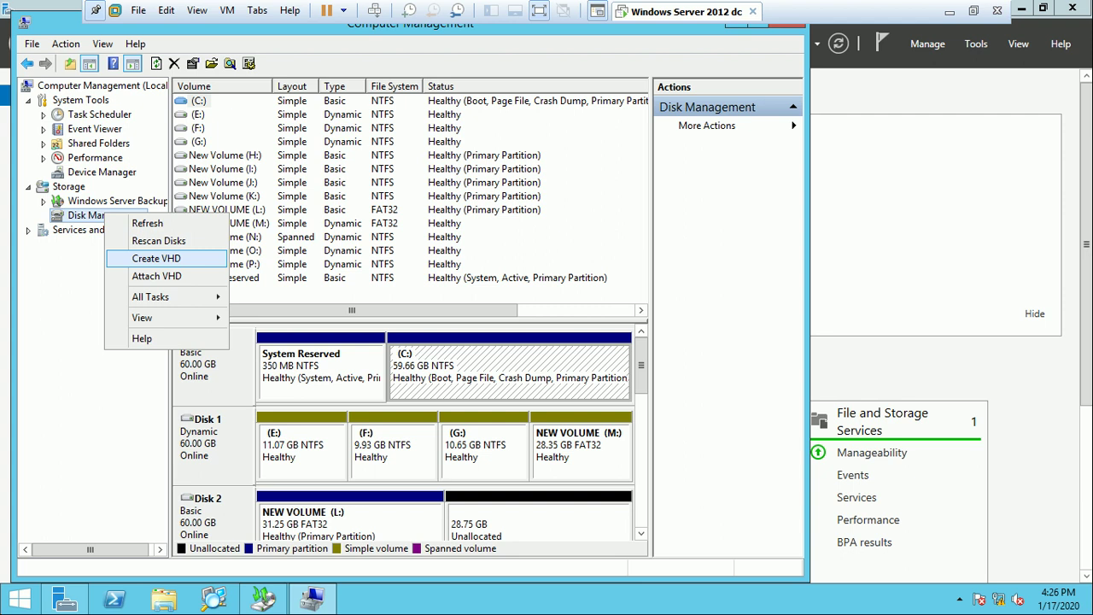
pyautogui.click(157, 258)
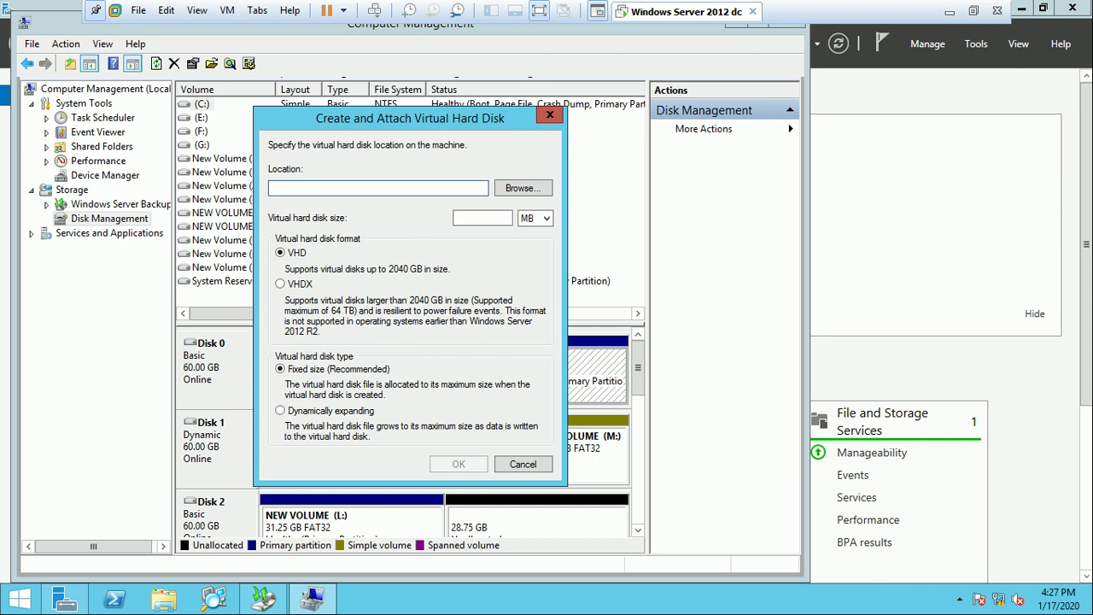
# Return to the full-screen VM and browse for the virtual disk file's save location
pyautogui.hotkey('ctrl', 'alt', 'Return')
pyautogui.click(566, 600)
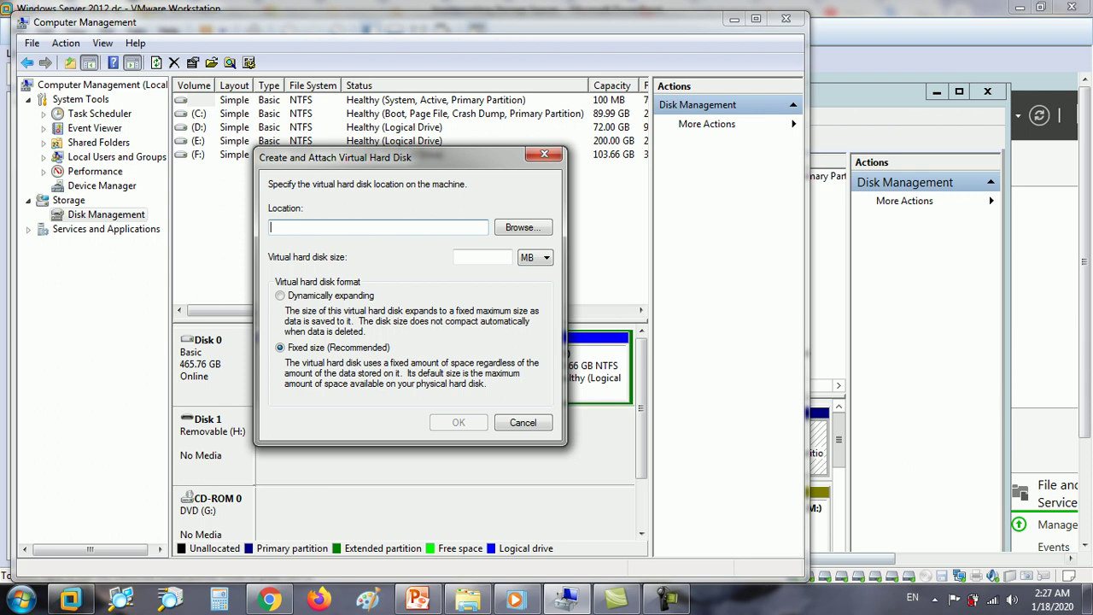
pyautogui.click(70, 598)
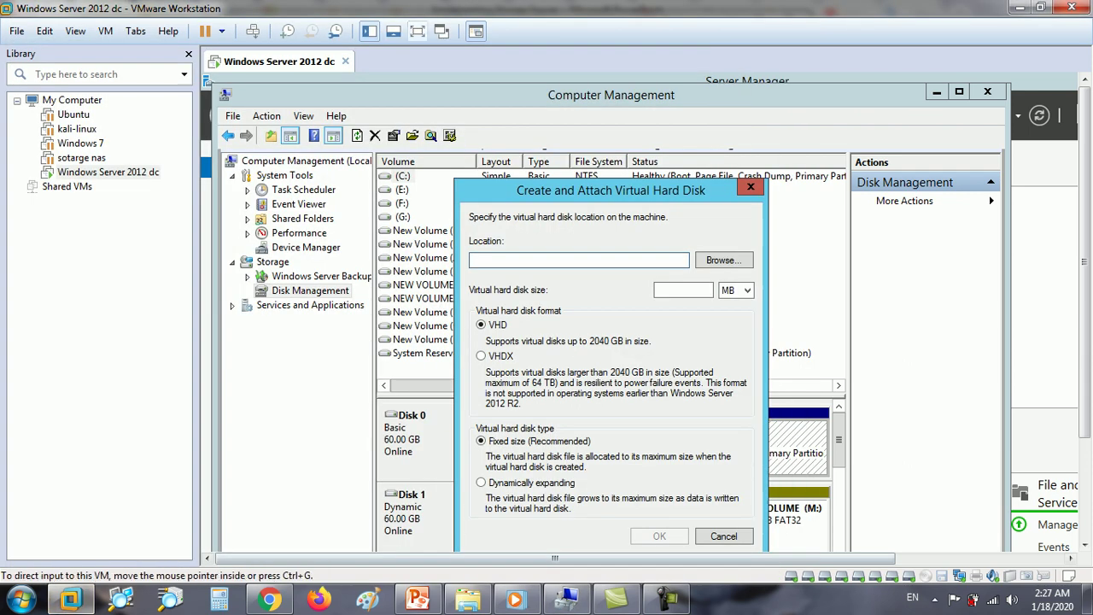
pyautogui.hotkey('ctrl', 'alt', 'Return')
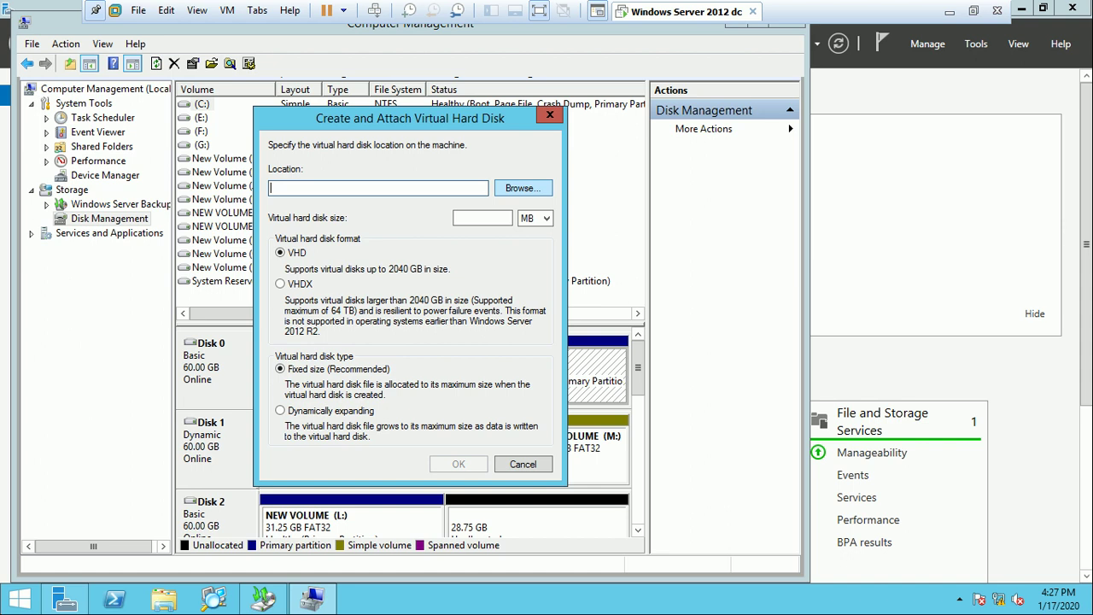
pyautogui.click(523, 188)
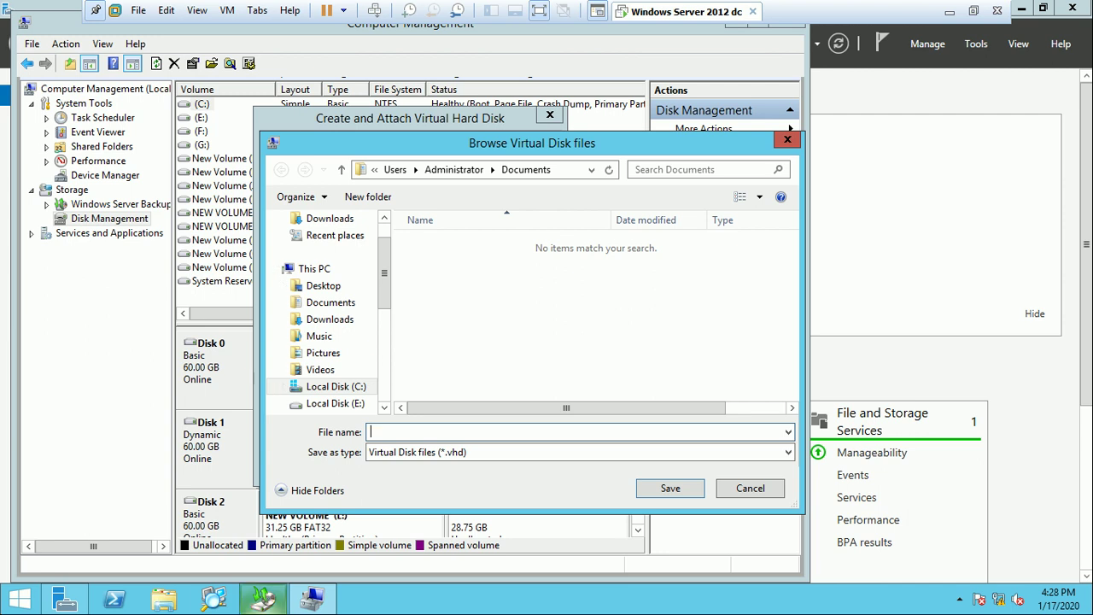
# Release the VM and switch to the blank Paint canvas on the host
pyautogui.hotkey('ctrl', 'alt', 'Return')
pyautogui.hotkey('ctrl', 'alt')
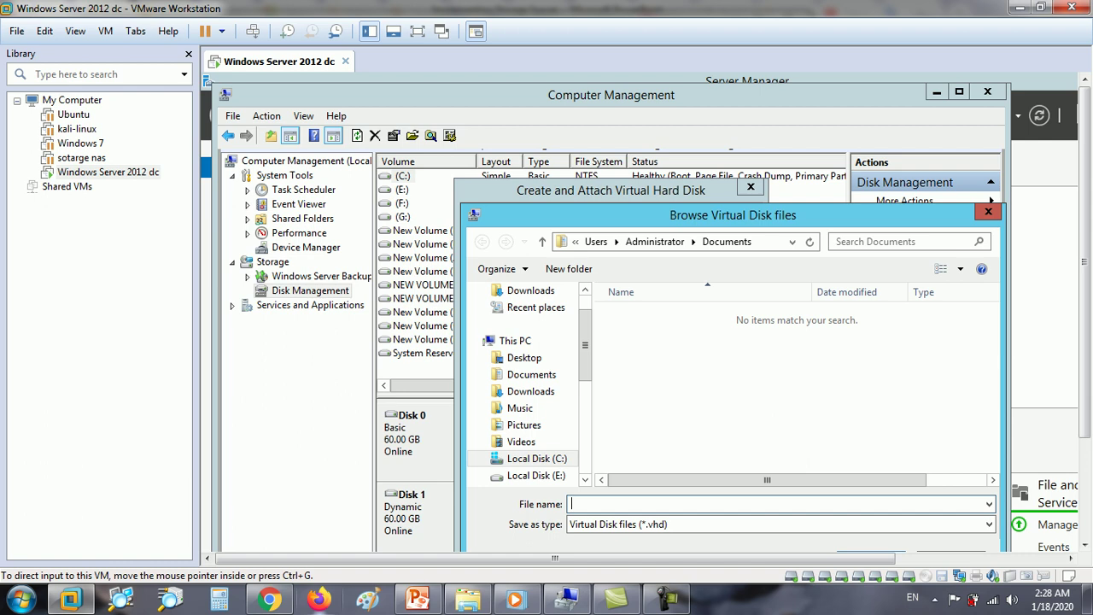
pyautogui.click(367, 597)
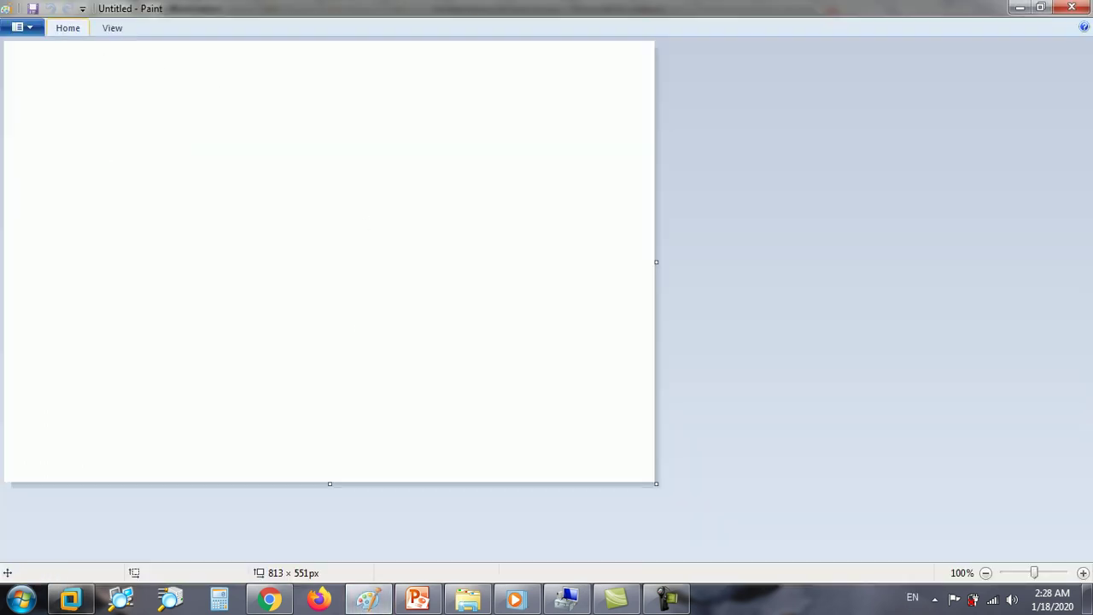
# Draw a rectangle in the upper-left of the Paint canvas and pin the ribbon open
pyautogui.click(68, 28)
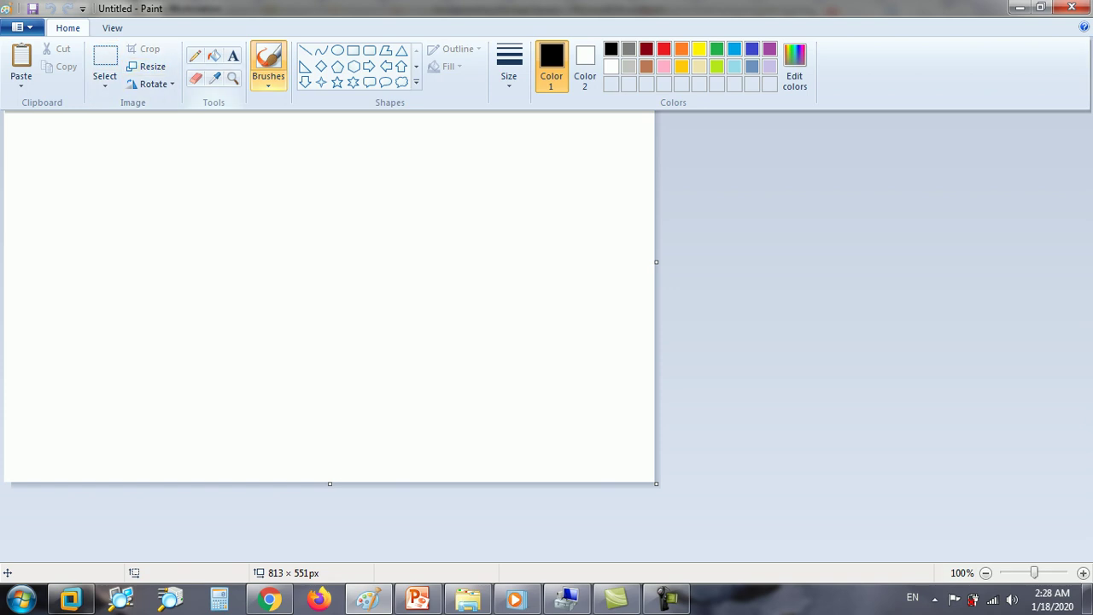
pyautogui.click(353, 50)
pyautogui.moveTo(329, 157)
pyautogui.mouseDown()
pyautogui.moveTo(99, 234)
pyautogui.moveTo(83, 286)
pyautogui.mouseUp()
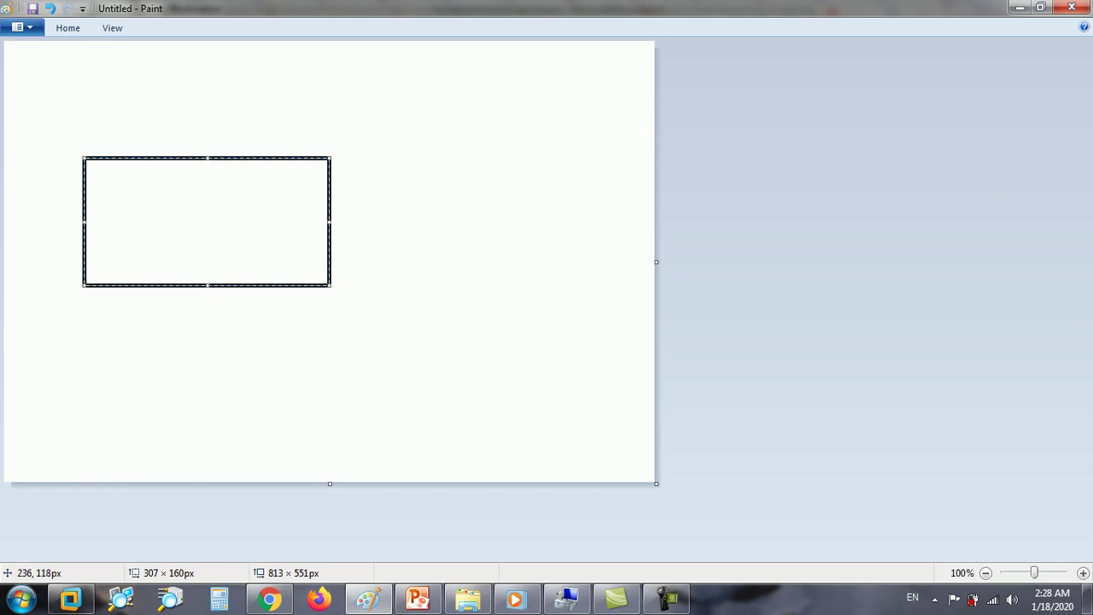
pyautogui.click(68, 27)
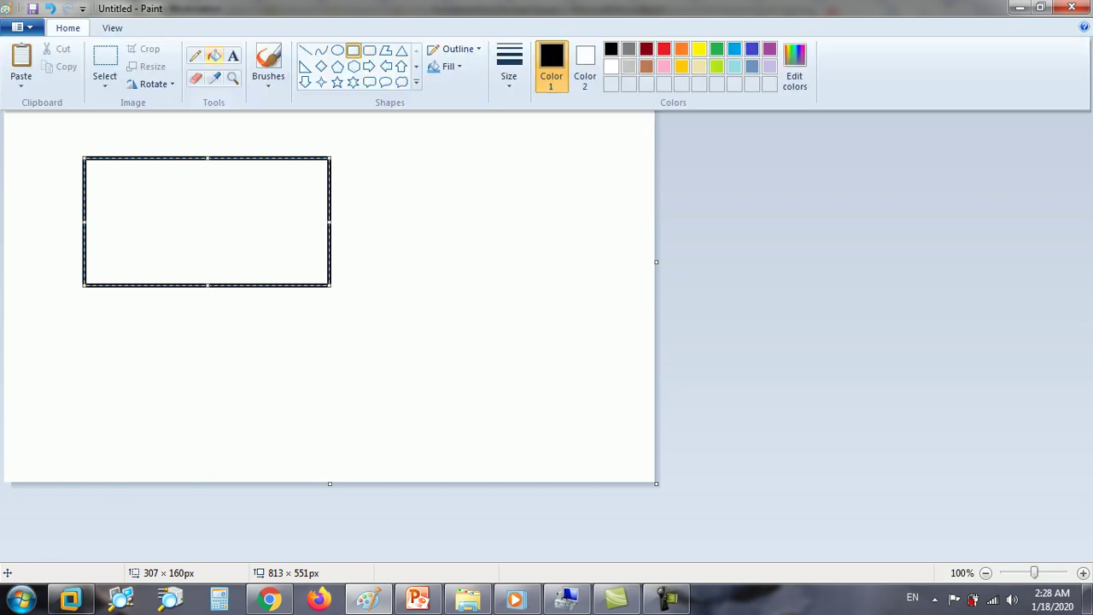
pyautogui.click(68, 27)
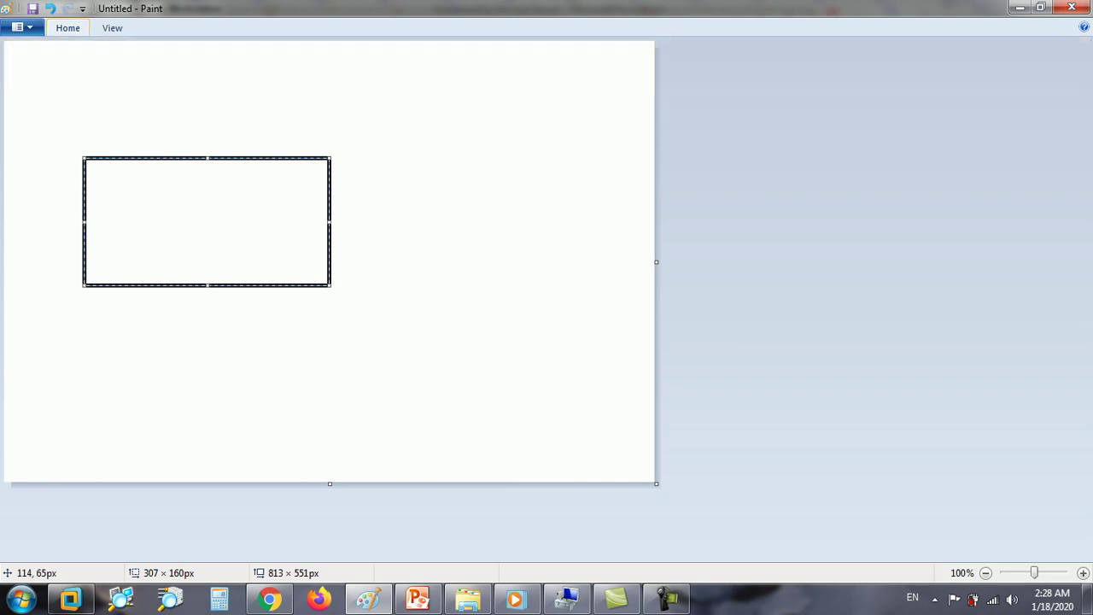
pyautogui.doubleClick(67, 27)
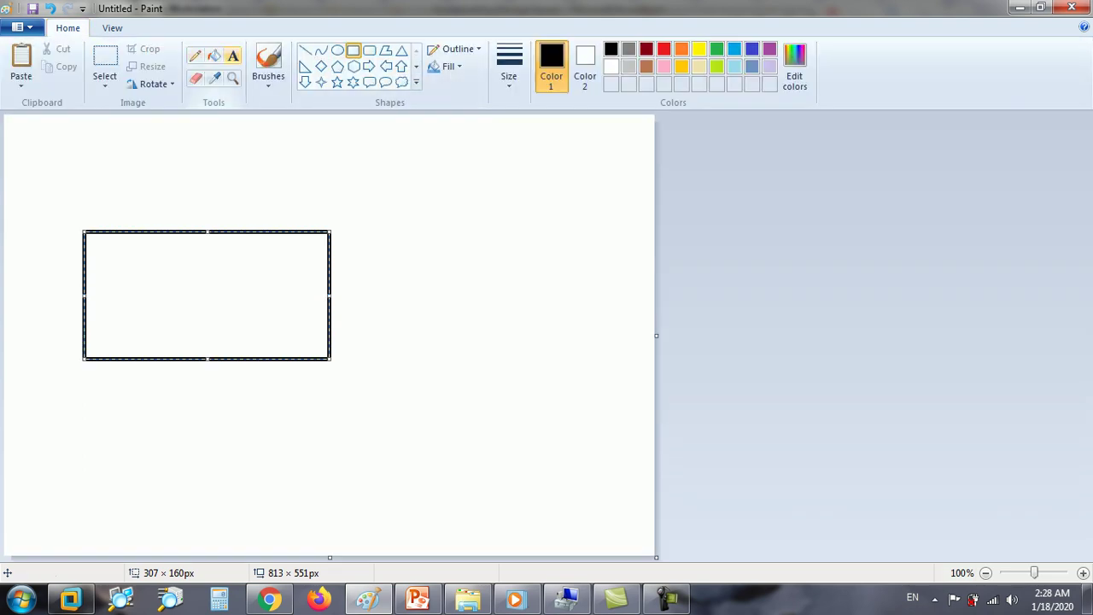
# Write 'C size 60 gb' and 'vhd 3 gb' on two lines inside the rectangle
pyautogui.click(233, 56)
pyautogui.moveTo(129, 283); pyautogui.dragTo(111, 312)
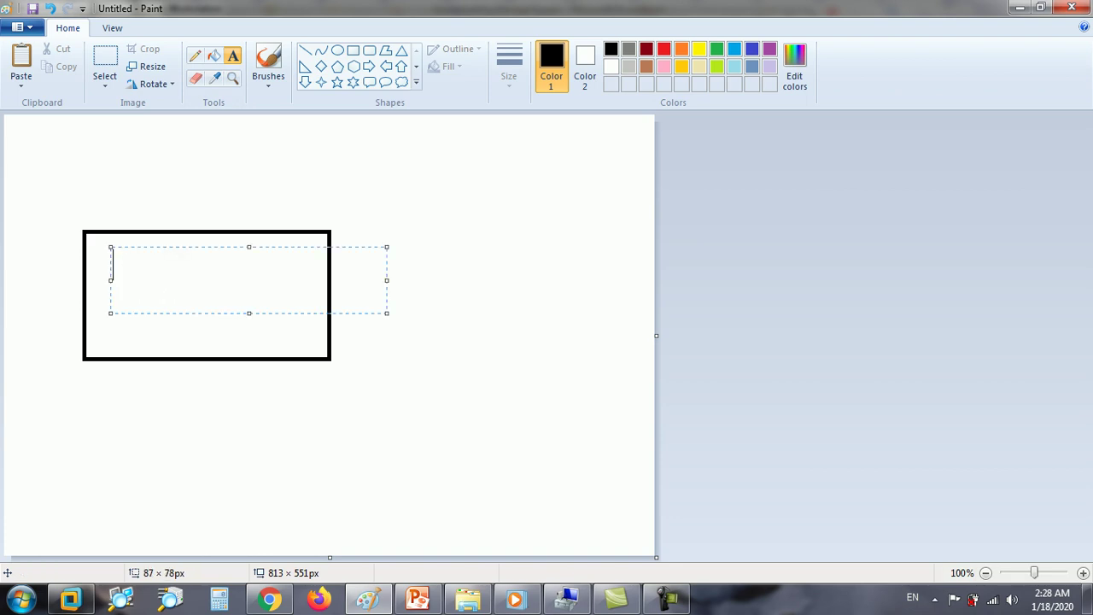
pyautogui.write('C size ')
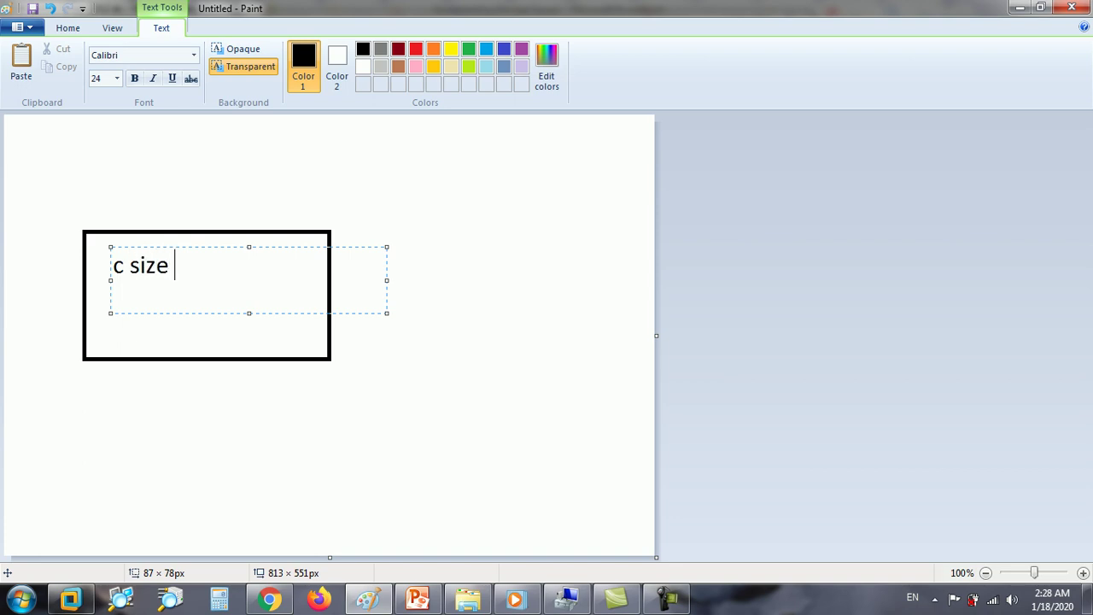
pyautogui.write('60 gb')
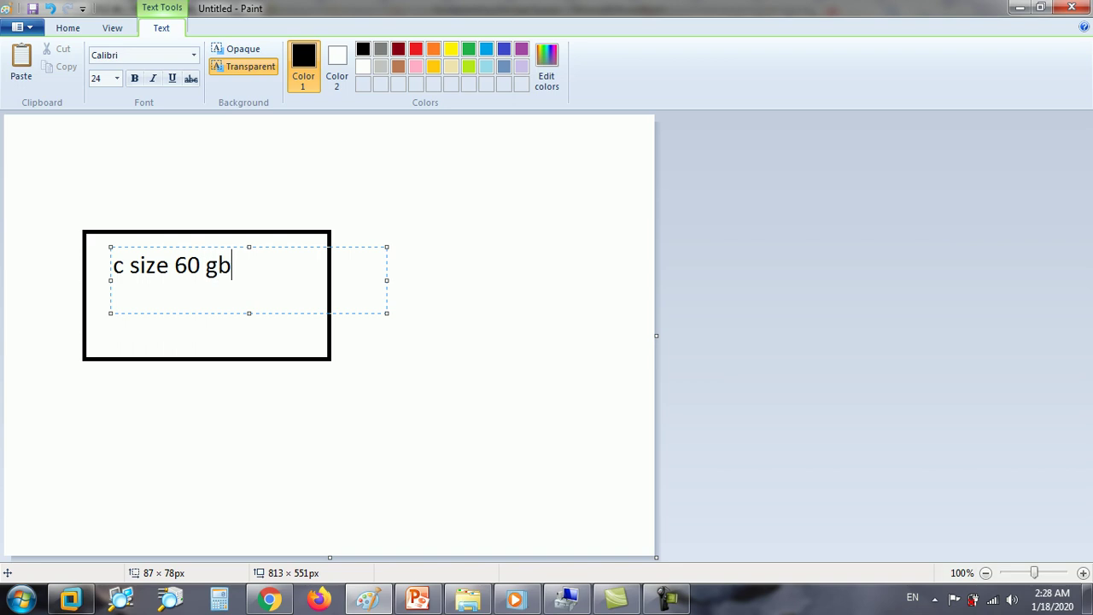
pyautogui.press('Return')
pyautogui.write('vhd')
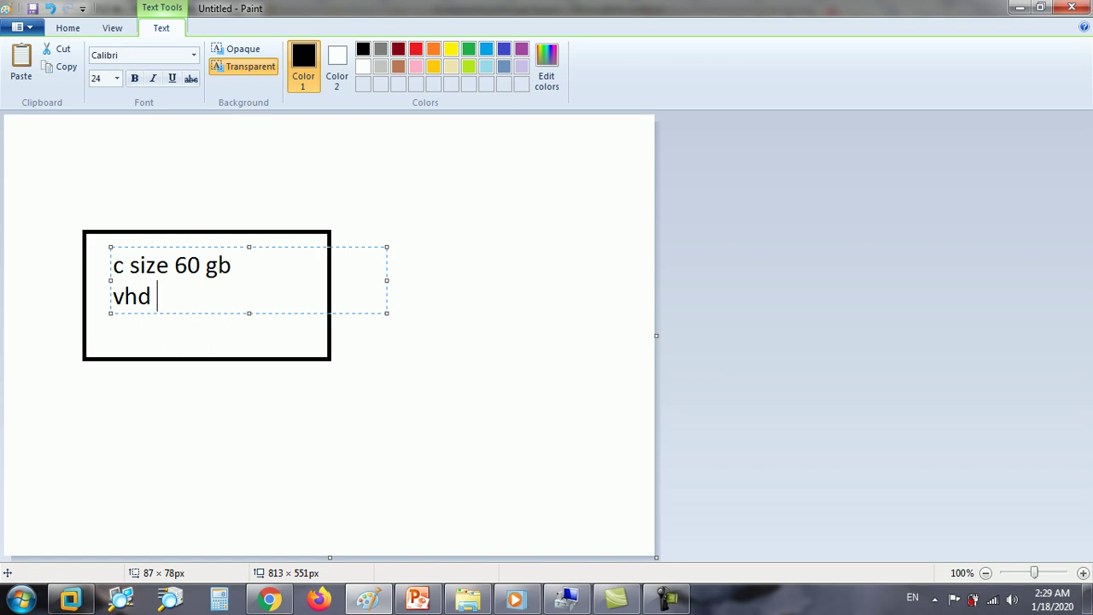
pyautogui.write(' 3 gb')
pyautogui.moveTo(201, 297); pyautogui.dragTo(124, 297)
pyautogui.hotkey('shift', 'Left')
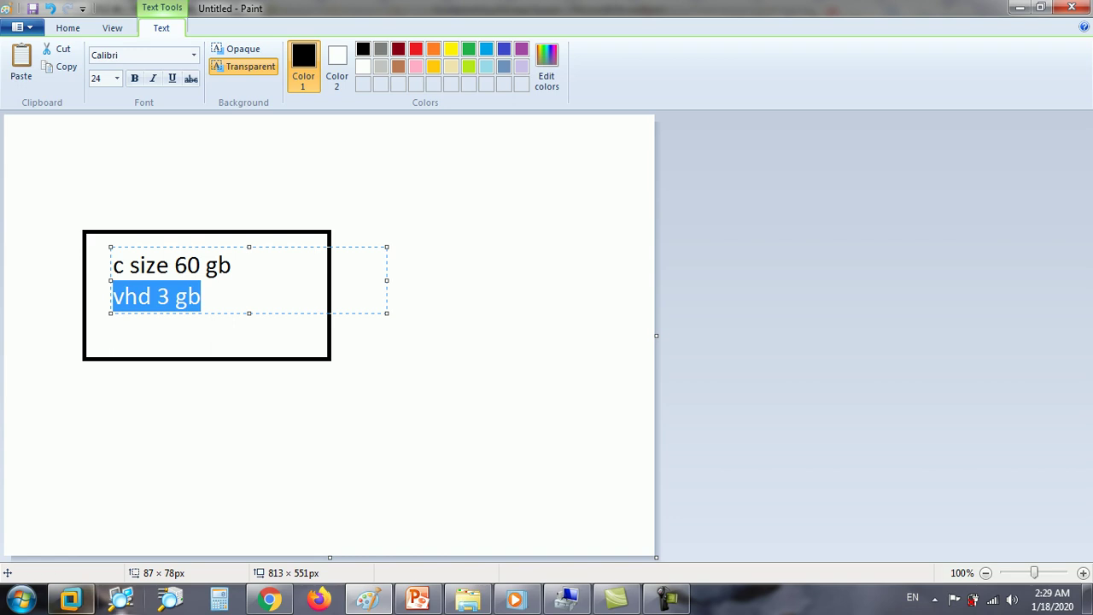
pyautogui.click(71, 599)
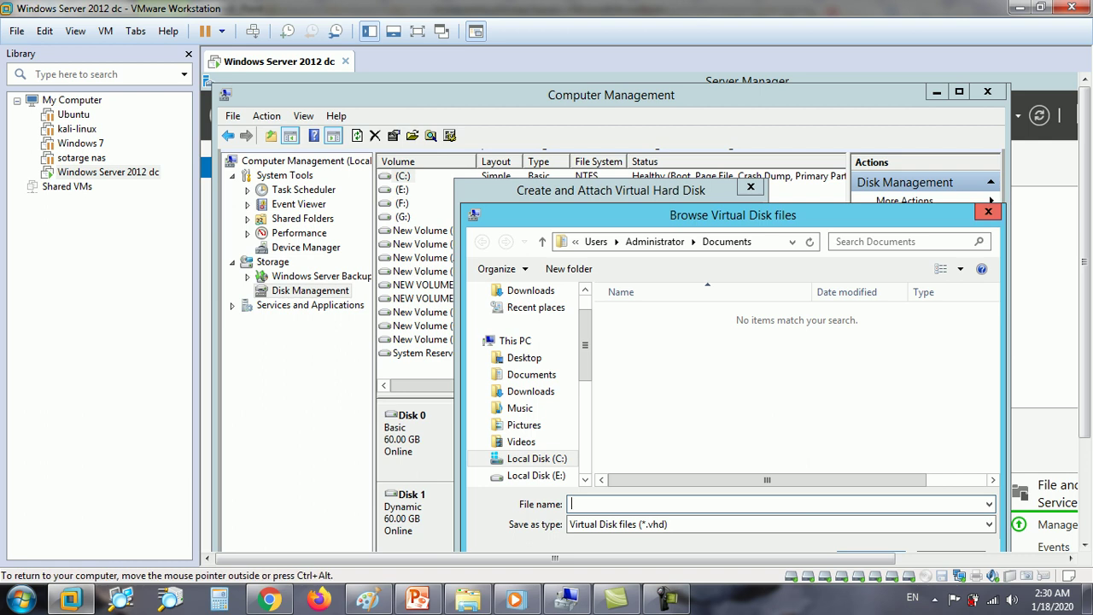
# Set the virtual disk location to a file named hany on Local Disk (F:)
pyautogui.click(988, 211)
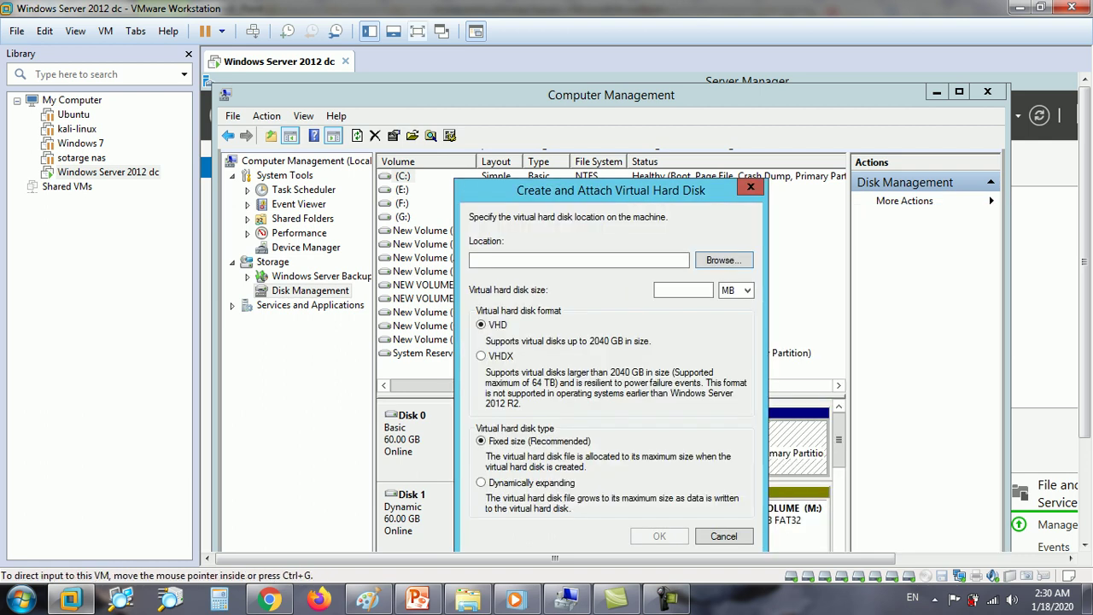
pyautogui.hotkey('ctrl', 'alt', 'Return')
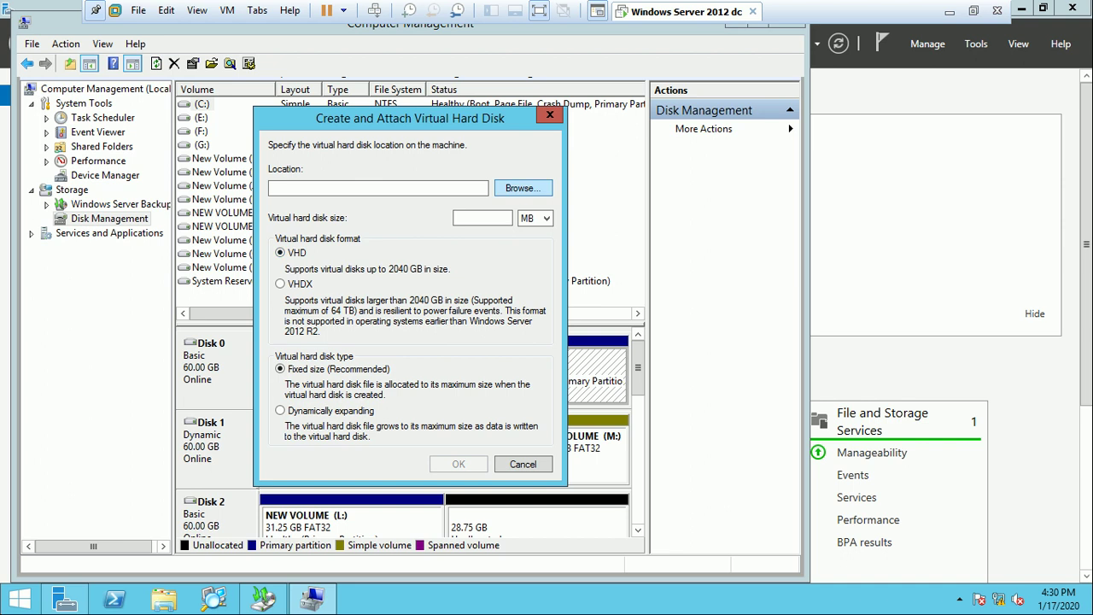
pyautogui.click(522, 188)
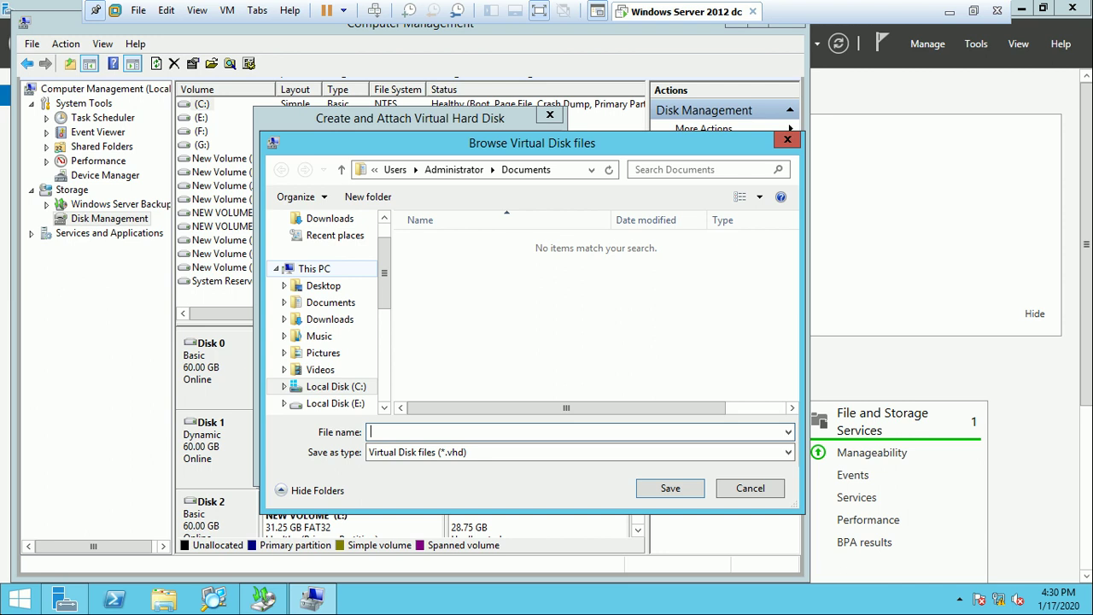
pyautogui.click(314, 269)
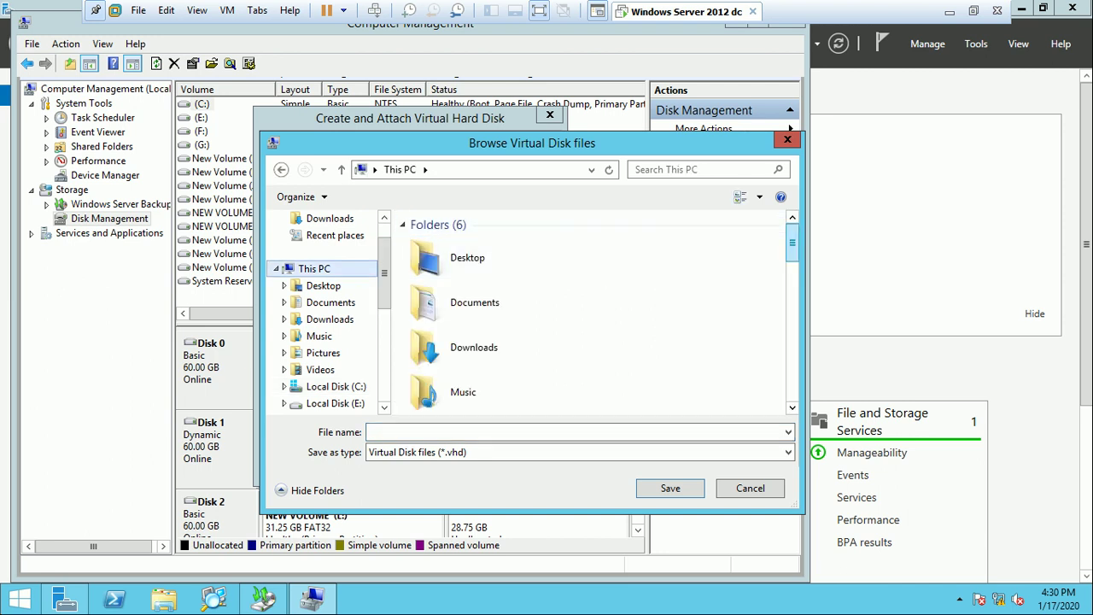
pyautogui.scroll(-5, 628, 231)
pyautogui.scroll(-3, 628, 230)
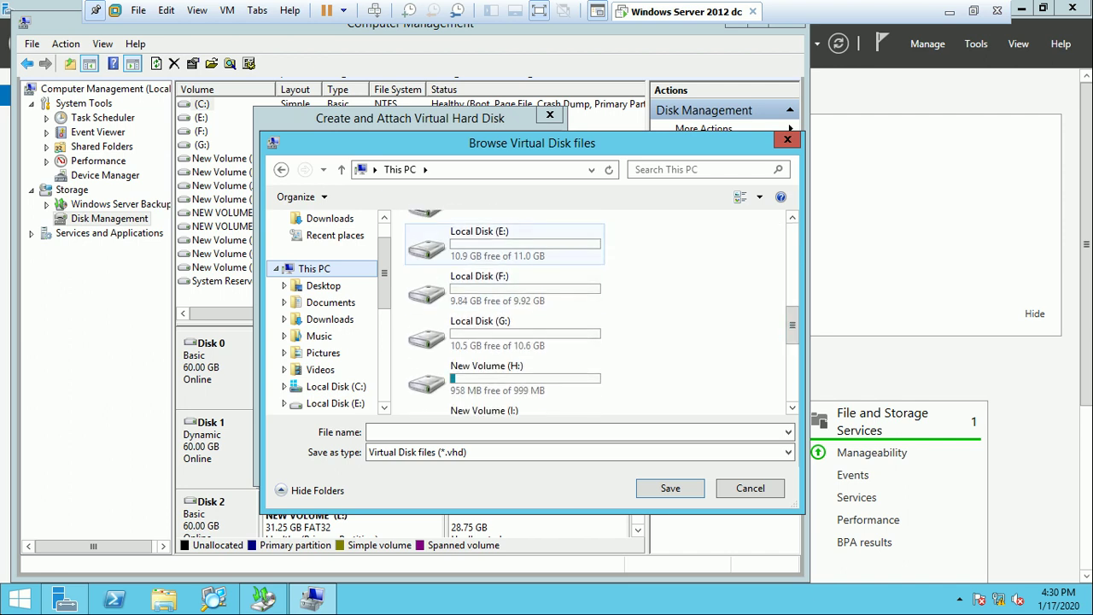
pyautogui.doubleClick(427, 293)
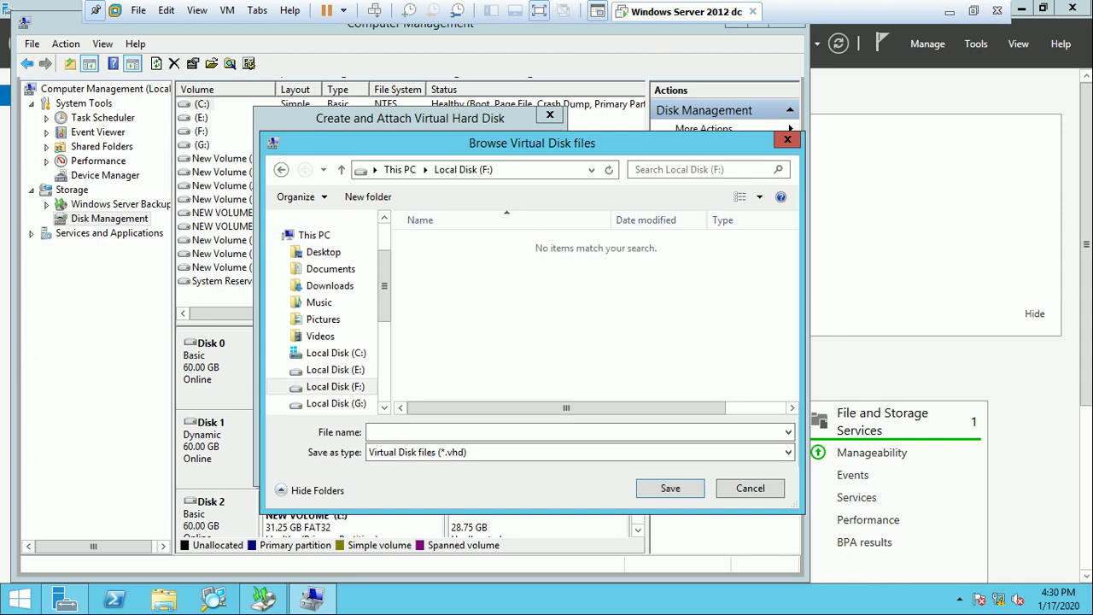
pyautogui.click(371, 431)
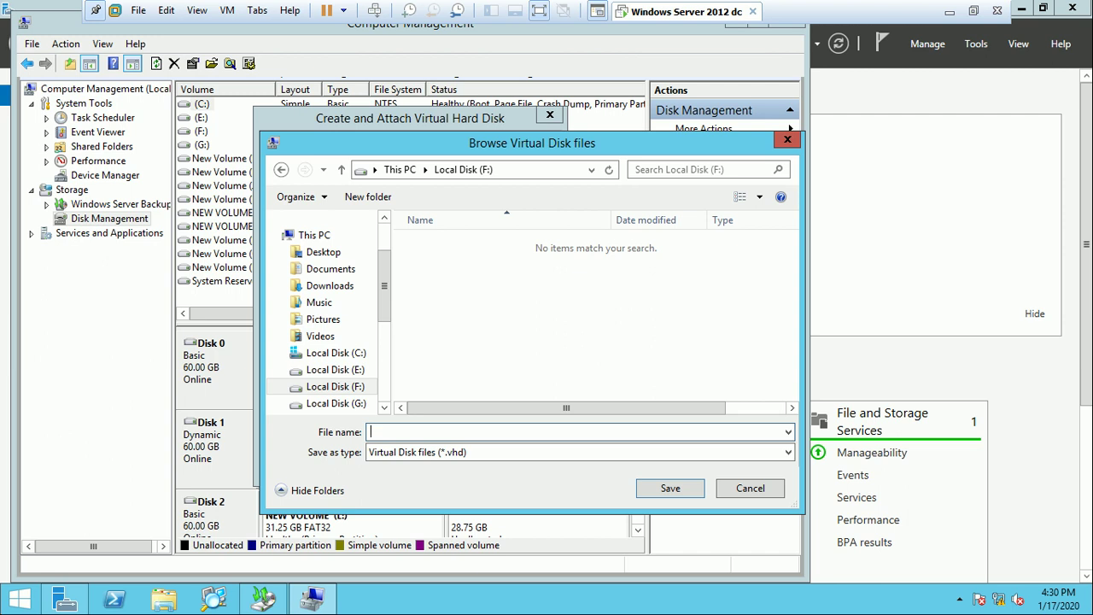
pyautogui.write('hany')
pyautogui.press('Return')
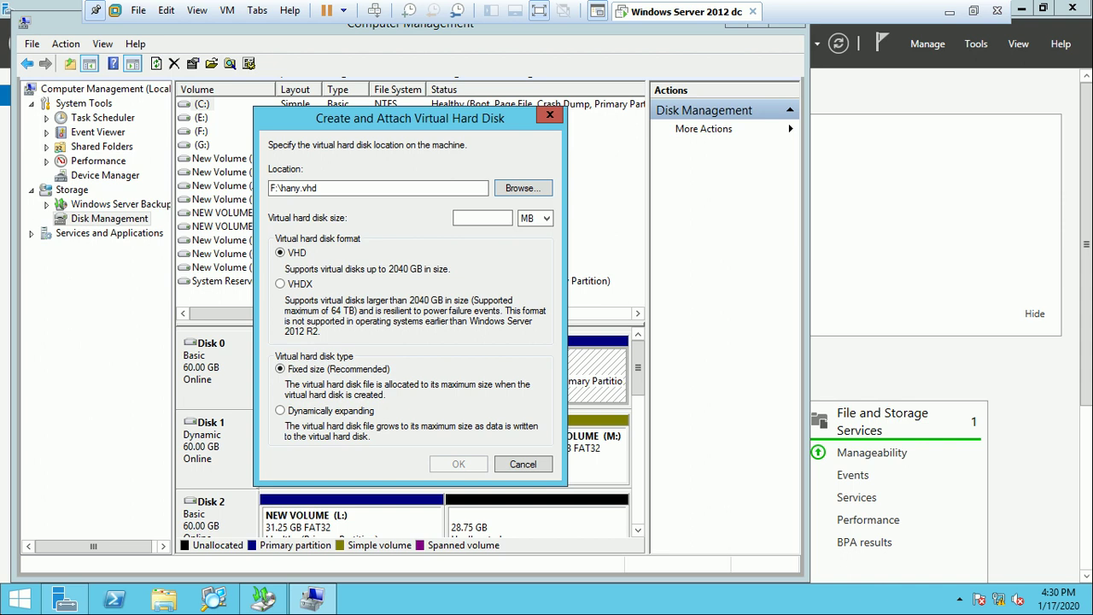
# Set the virtual hard disk size to 3 GB
pyautogui.click(536, 218)
pyautogui.click(535, 217)
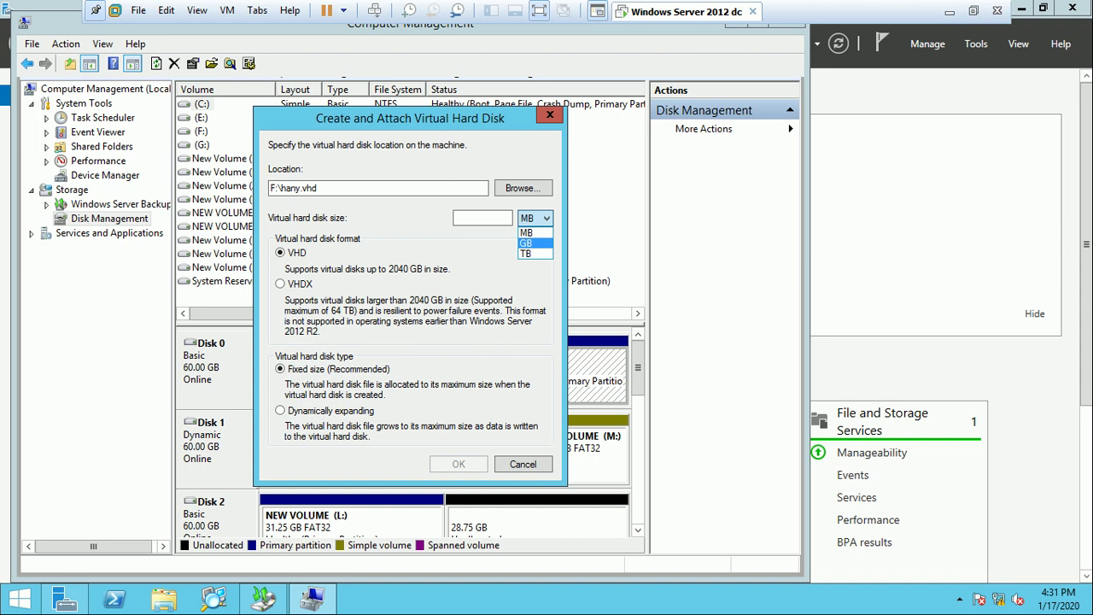
pyautogui.click(527, 243)
pyautogui.click(481, 218)
pyautogui.write('2')
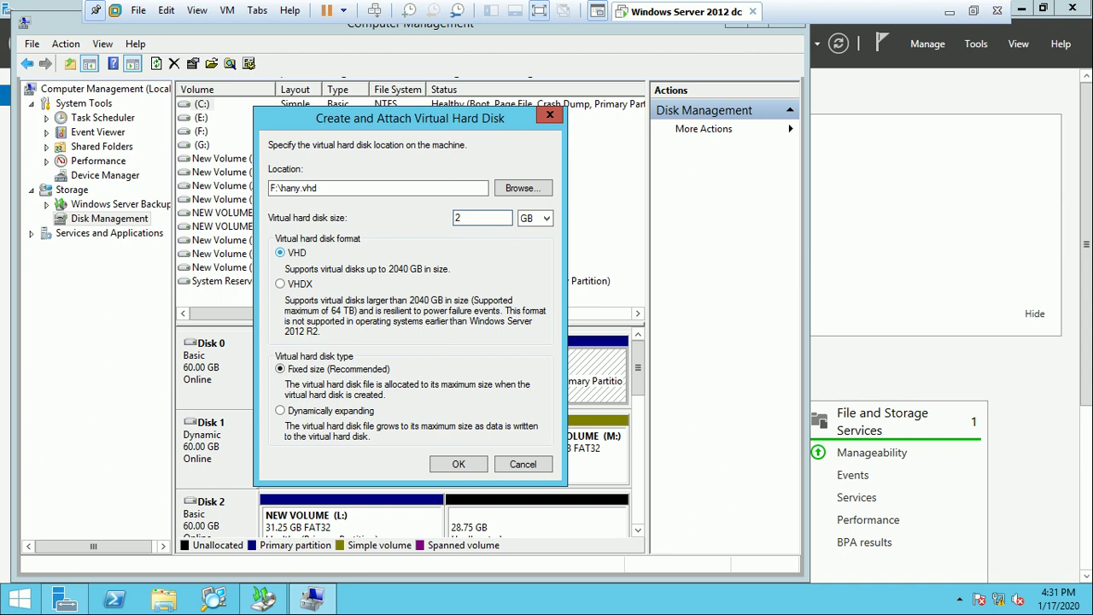
pyautogui.click(536, 218)
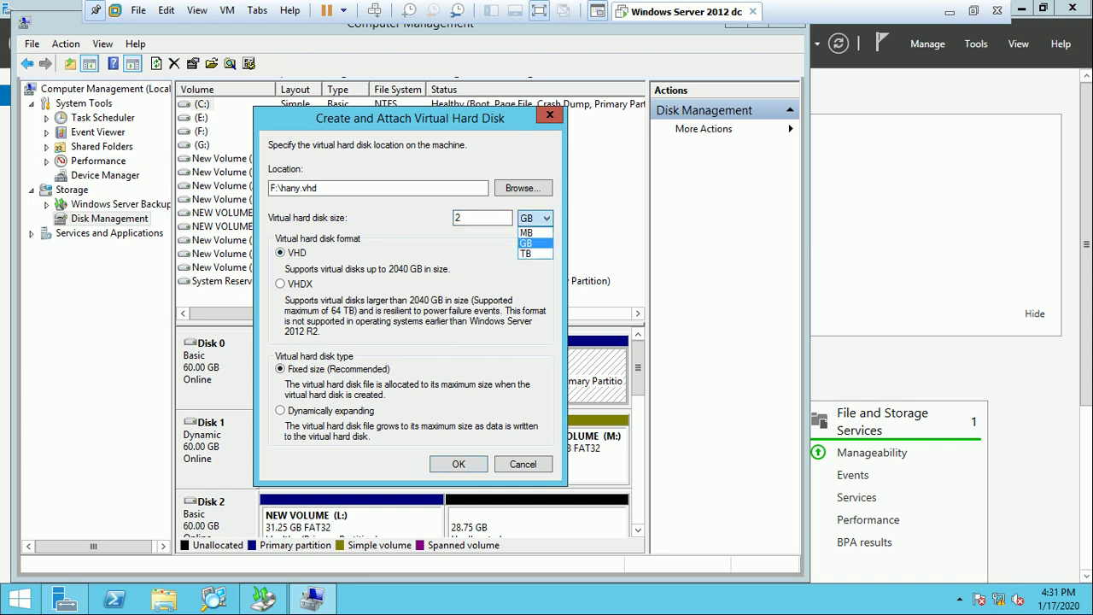
pyautogui.press('Return')
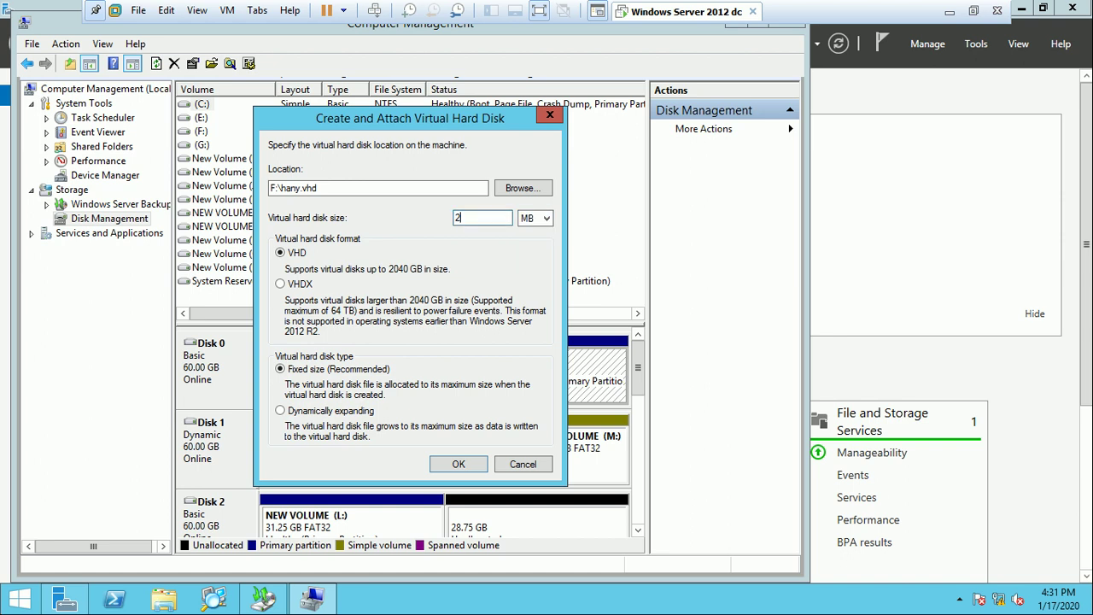
pyautogui.press('Tab')
pyautogui.hotkey('alt', 'Down')
pyautogui.press('Down')
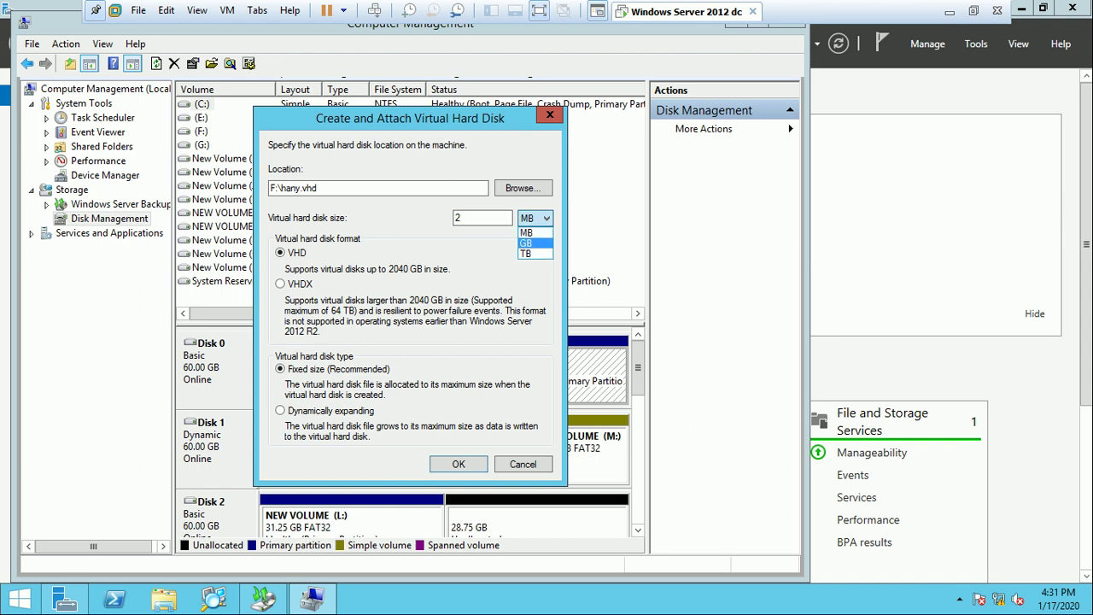
pyautogui.press('Return')
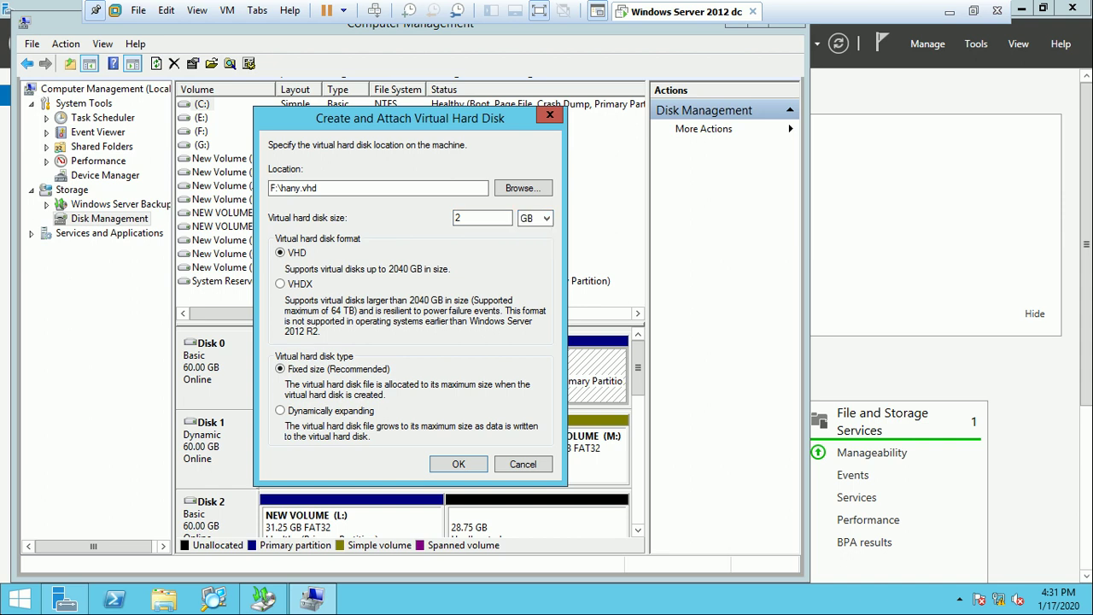
pyautogui.hotkey('shift', 'Tab')
pyautogui.write('3')
pyautogui.click(535, 218)
# Keep the disk type as Fixed size and create the VHD
pyautogui.click(280, 410)
pyautogui.click(280, 411)
pyautogui.click(281, 368)
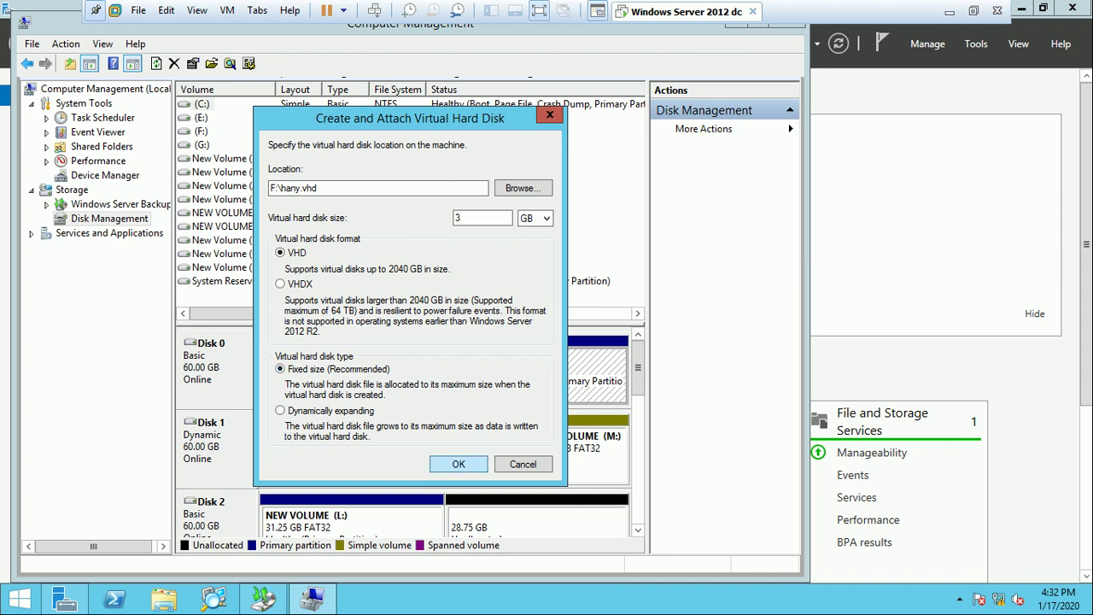
pyautogui.press('Return')
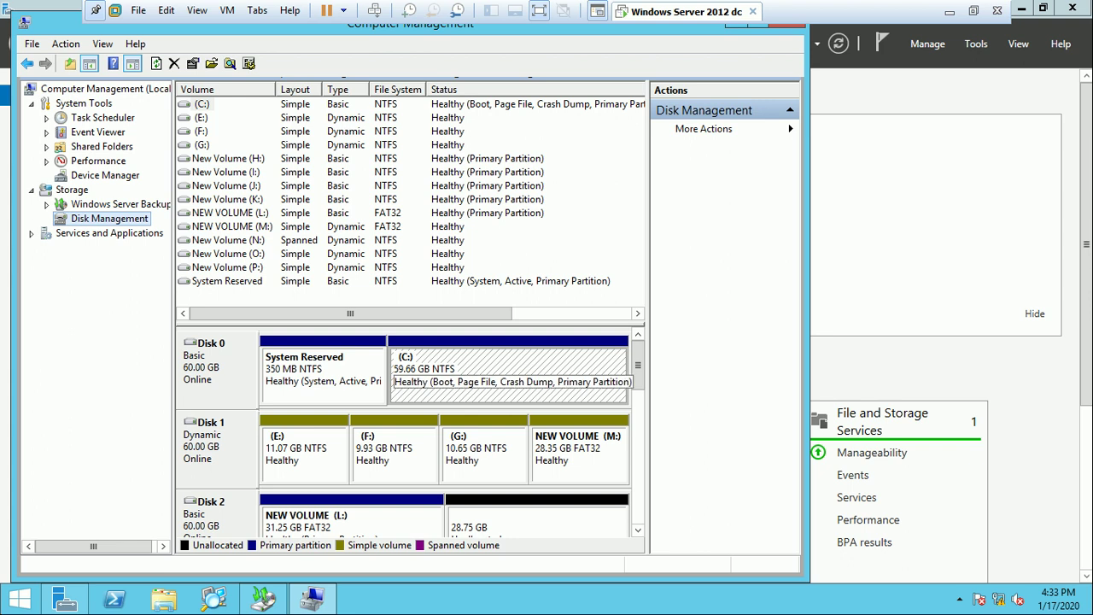
# Initialize the new 3 GB Disk 8 with the MBR partition style
pyautogui.scroll(-10, 444, 435)
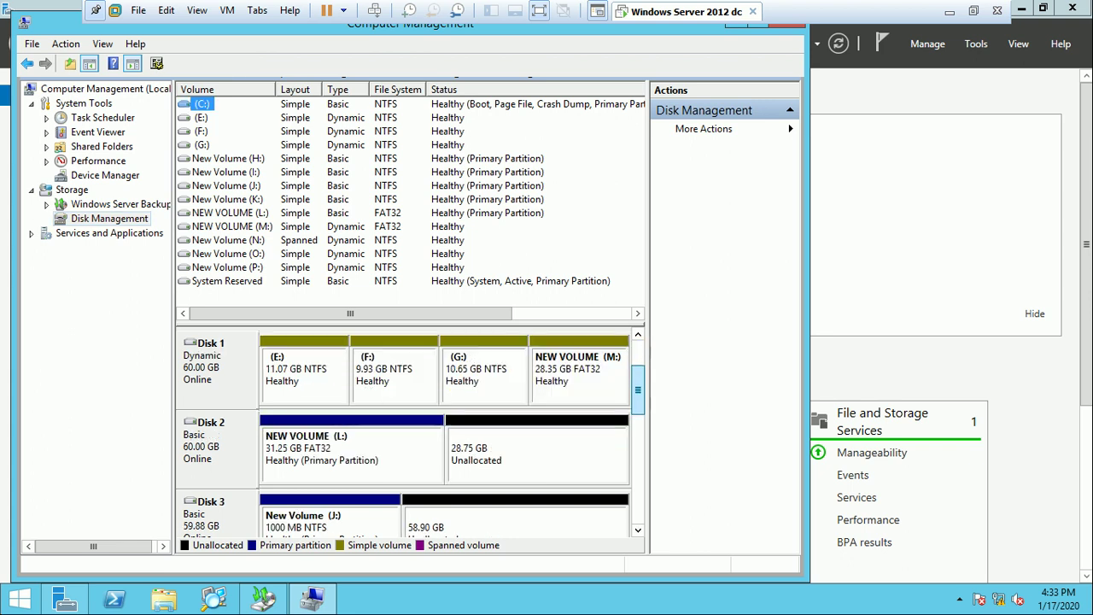
pyautogui.scroll(-2, 444, 436)
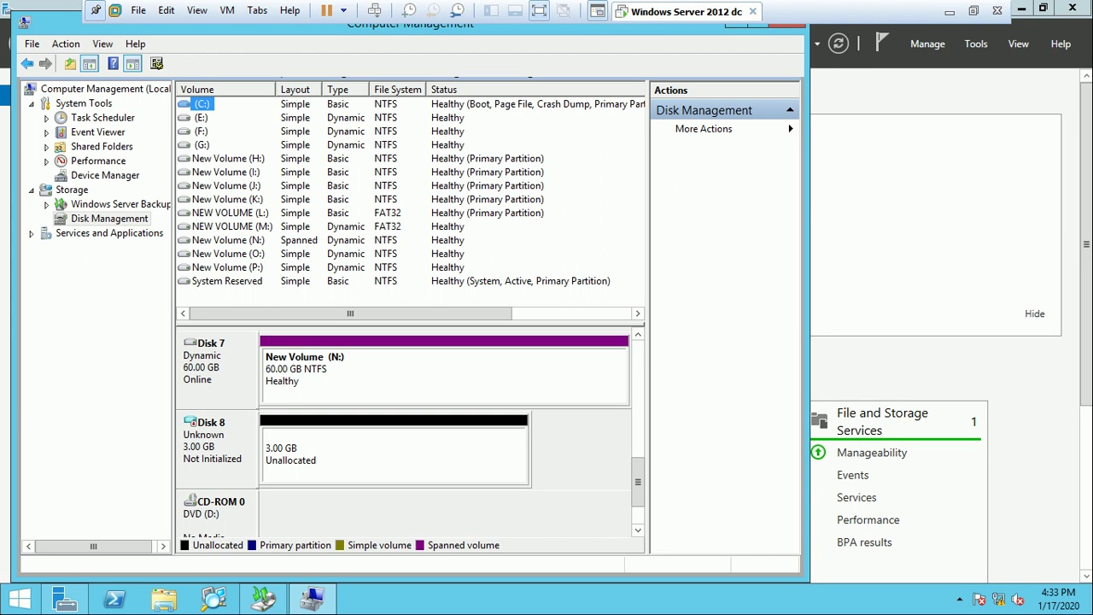
pyautogui.rightClick(220, 447)
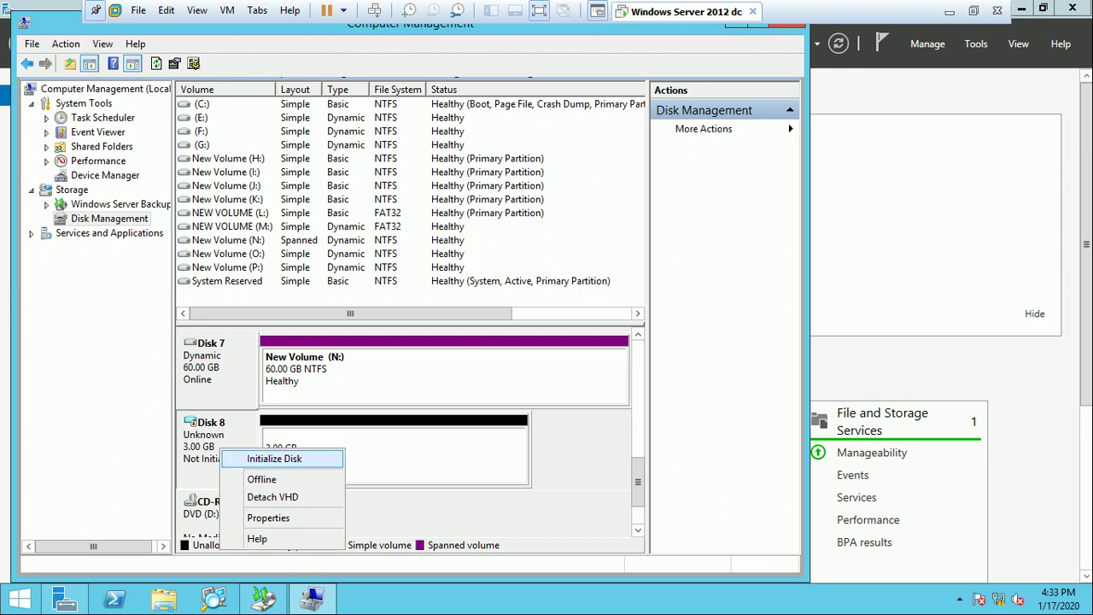
pyautogui.click(274, 458)
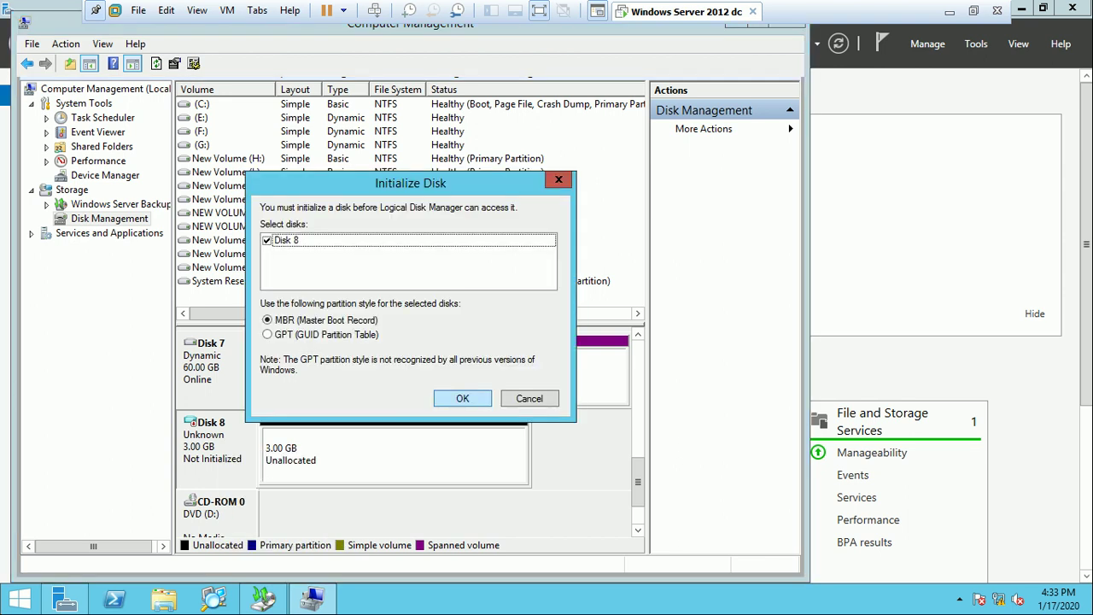
pyautogui.press('Return')
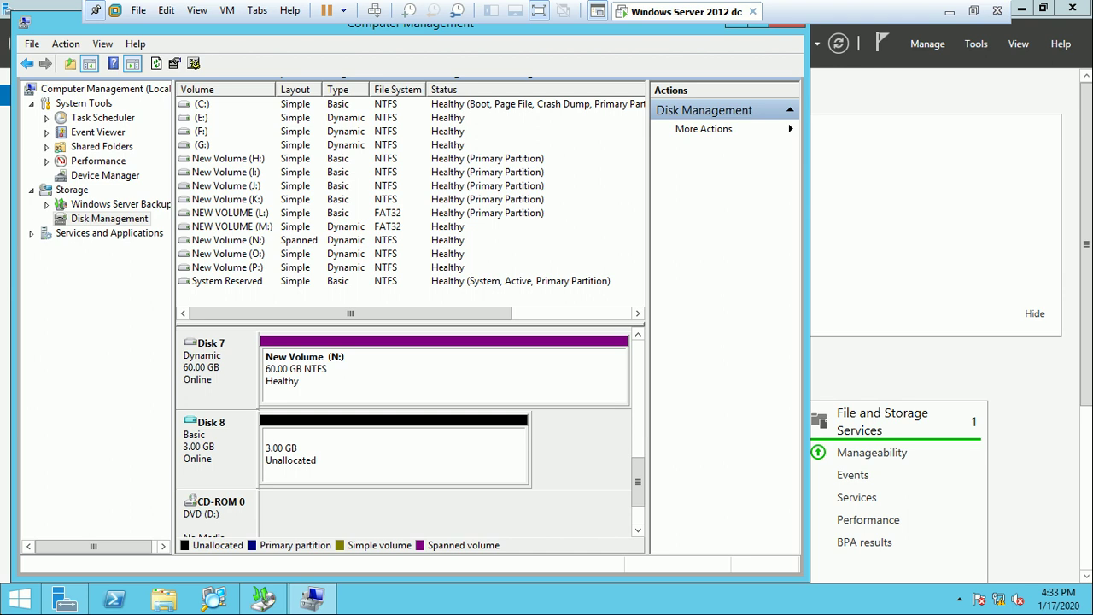
# Create a New Simple Volume on Disk 8's unallocated space, keeping 3069 MB and letter Q
pyautogui.rightClick(362, 457)
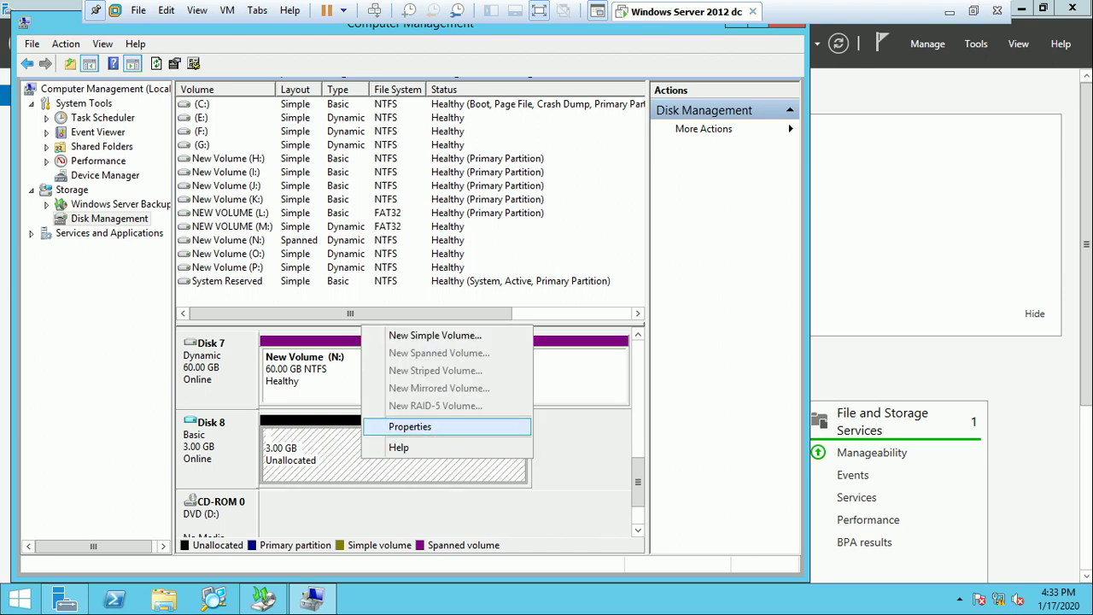
pyautogui.click(435, 335)
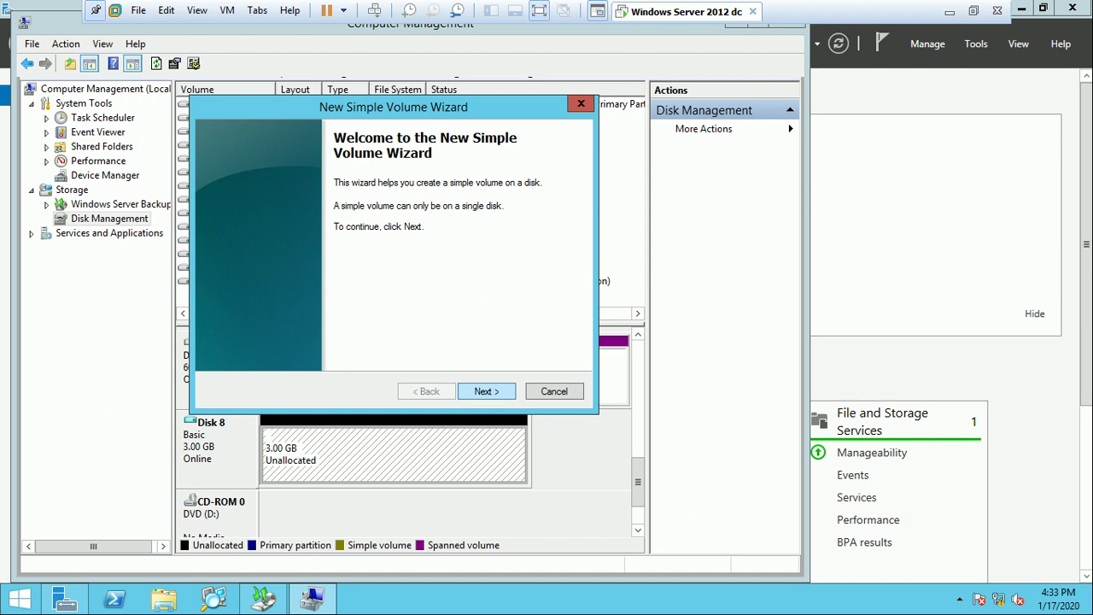
pyautogui.click(486, 391)
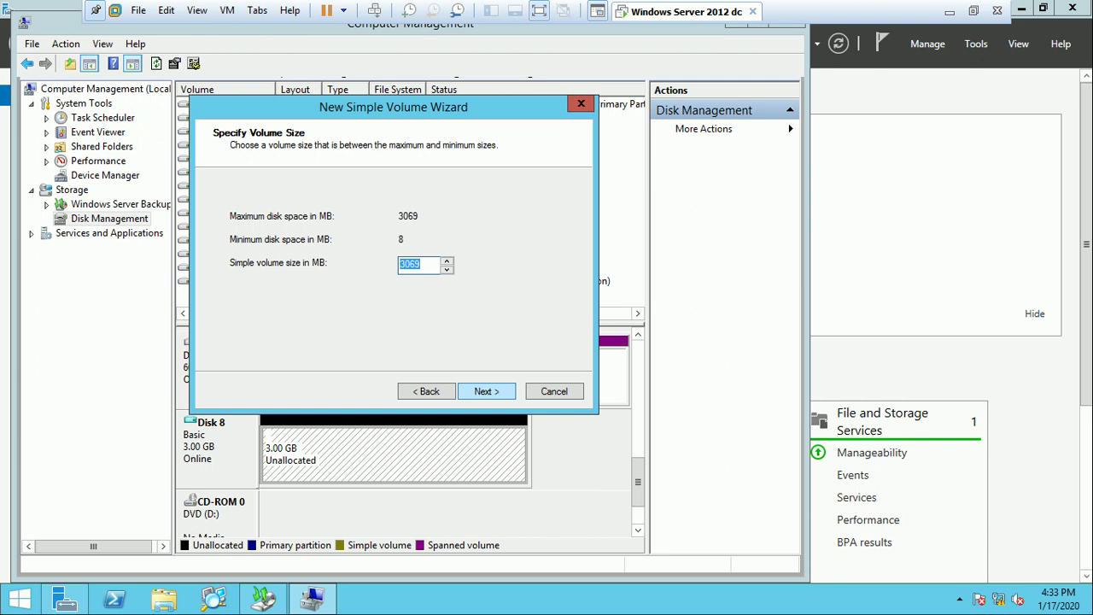
pyautogui.press('Return')
pyautogui.press('Return')
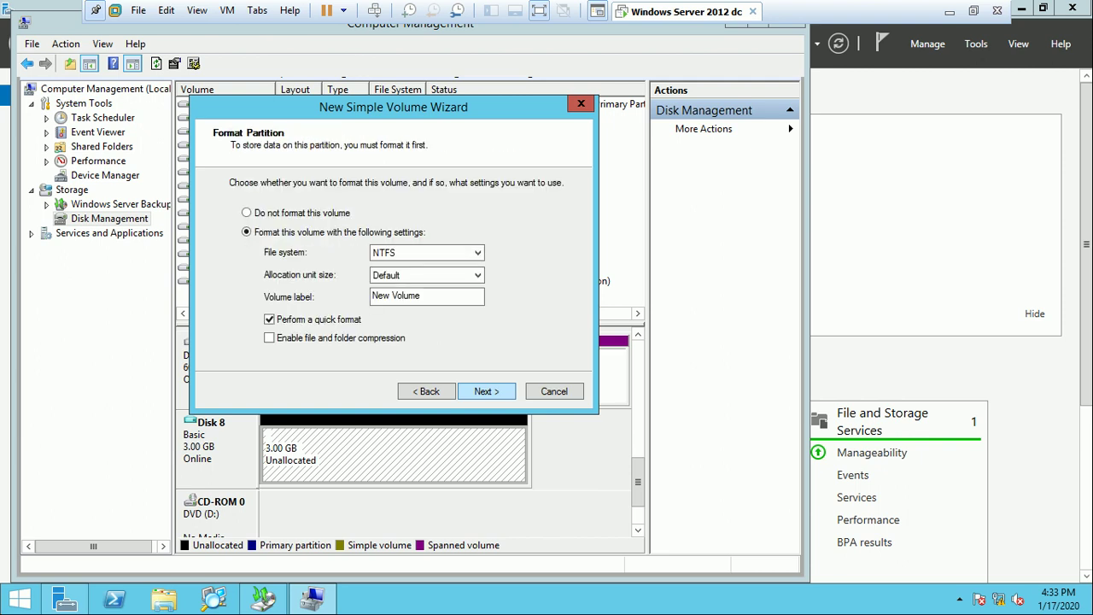
pyautogui.press('Return')
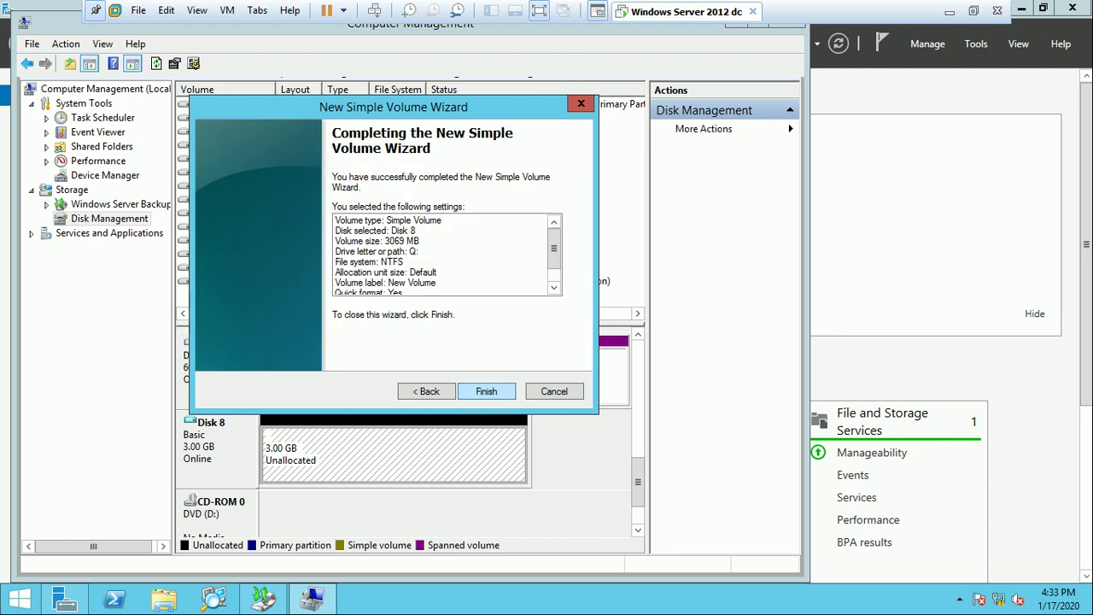
pyautogui.press('Return')
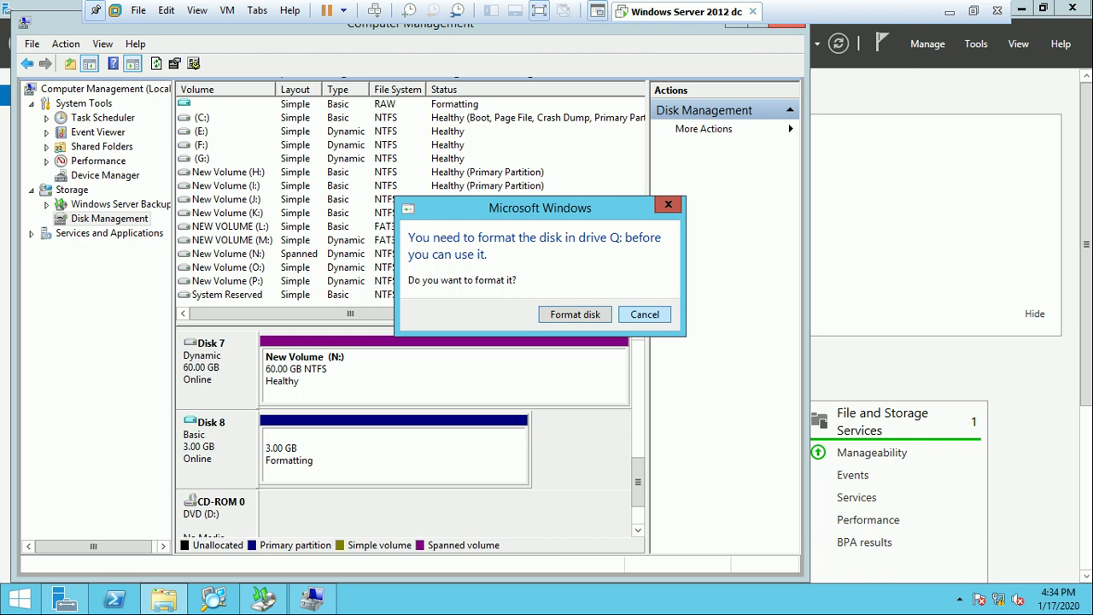
# Cancel the extra 'You need to format the disk' prompt so Q: stays as formatted
pyautogui.click(644, 314)
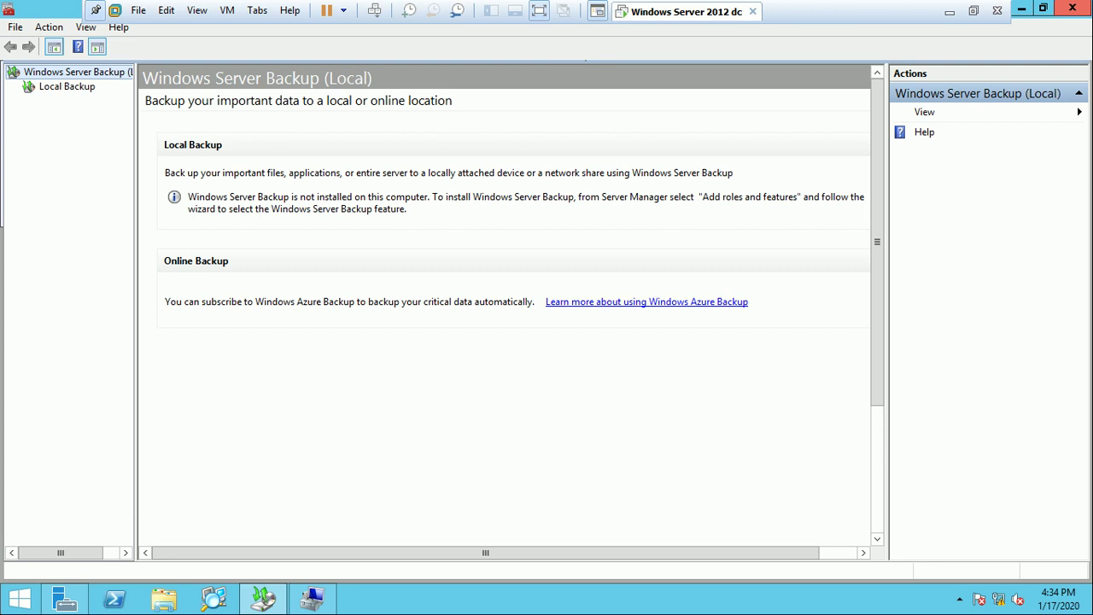
# Close the Windows Server Backup window and open This PC maximized
pyautogui.click(1072, 7)
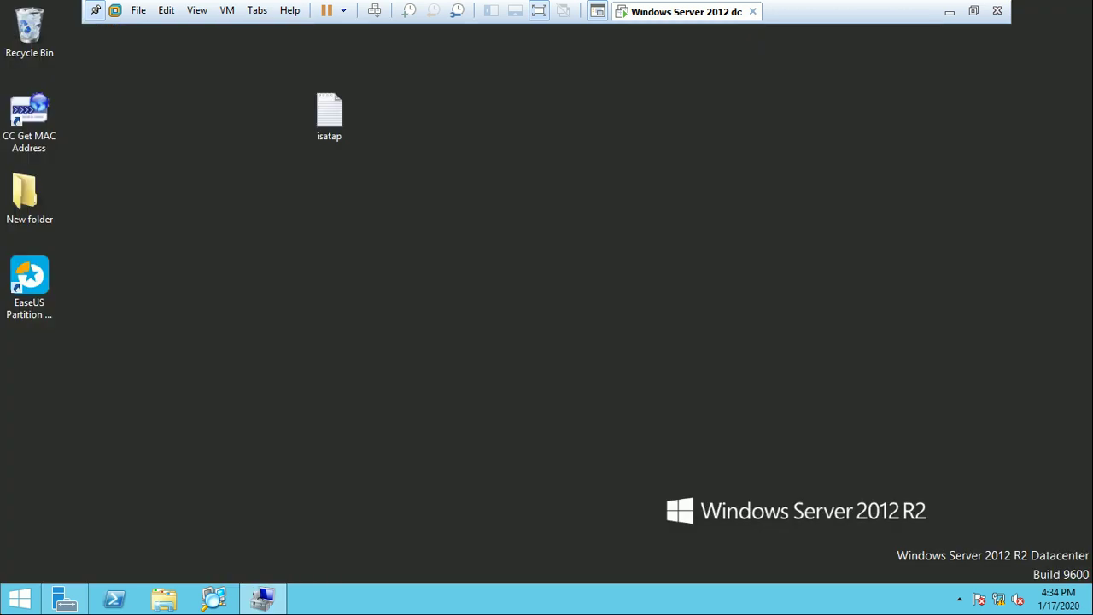
pyautogui.click(19, 598)
pyautogui.click(144, 288)
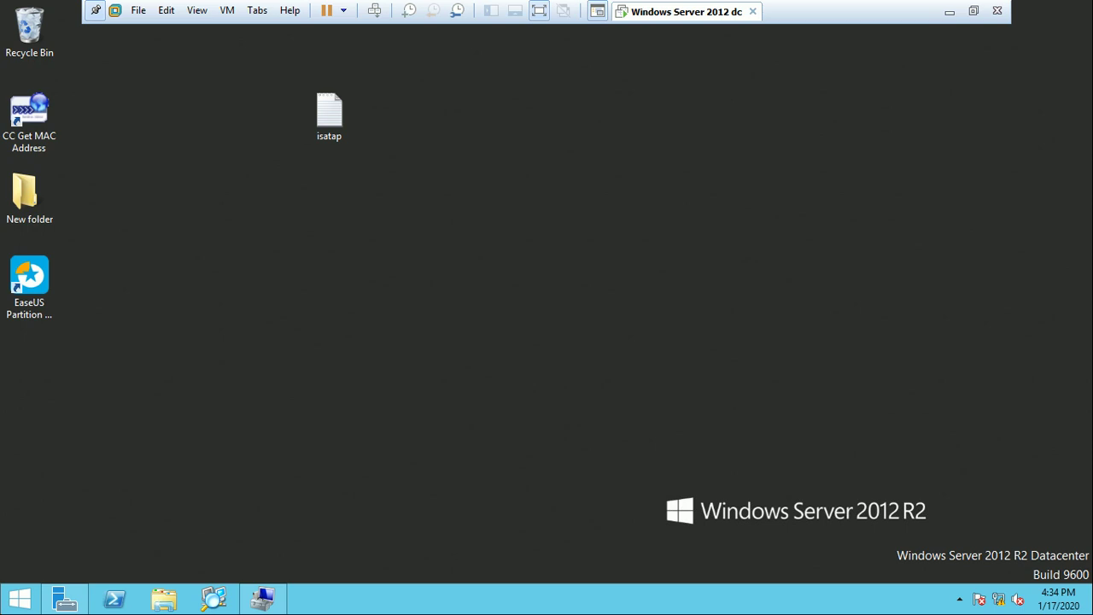
pyautogui.press('super+e')
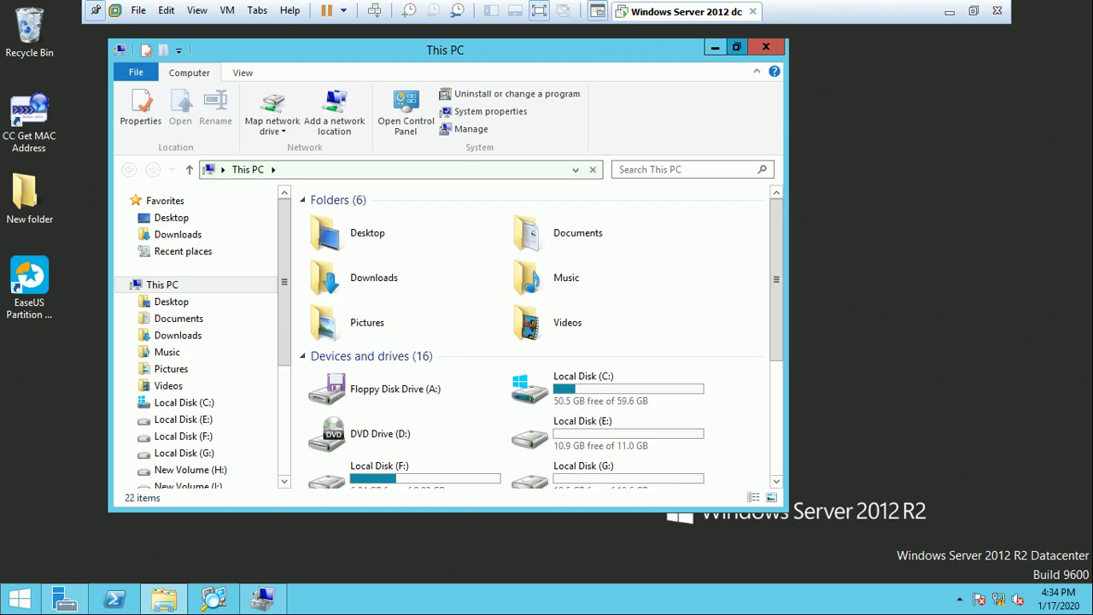
pyautogui.click(737, 46)
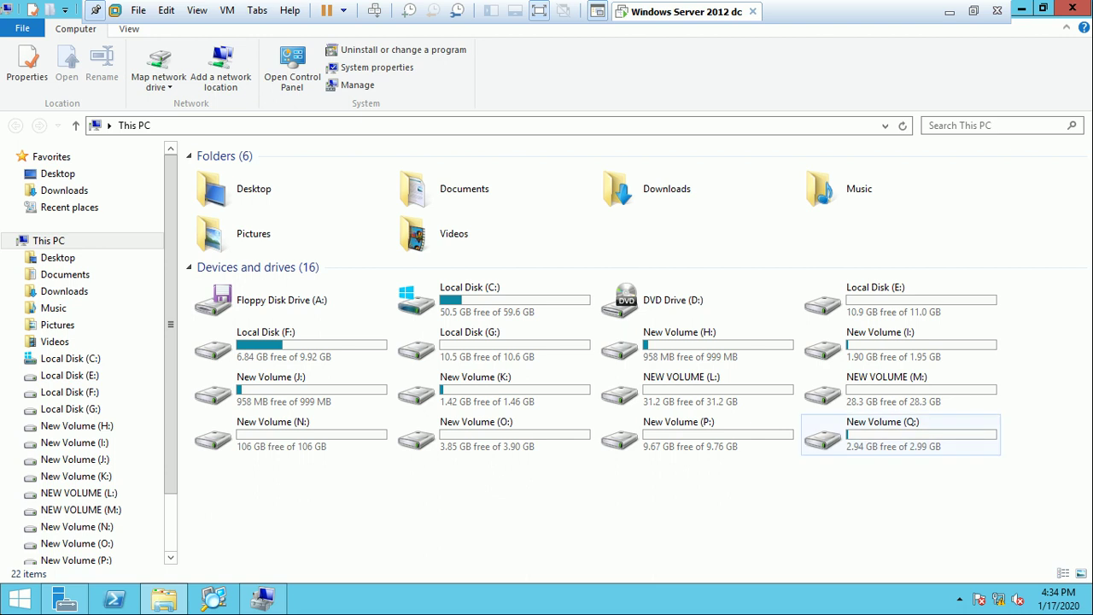
# Minimize This PC and Computer Management so only the desktop shows
pyautogui.moveTo(897, 434)
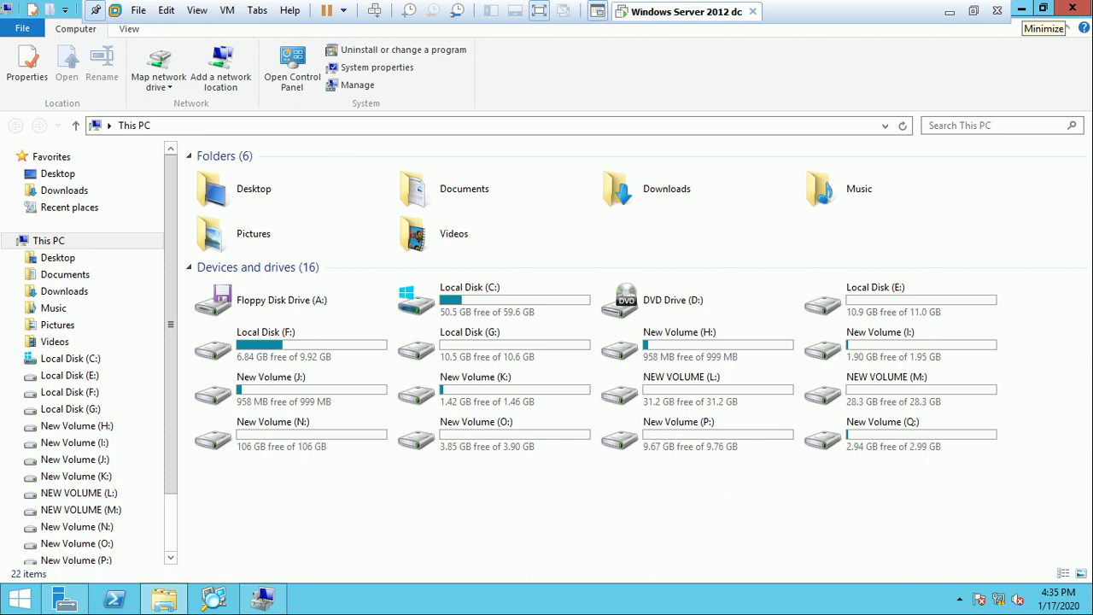
pyautogui.click(1023, 10)
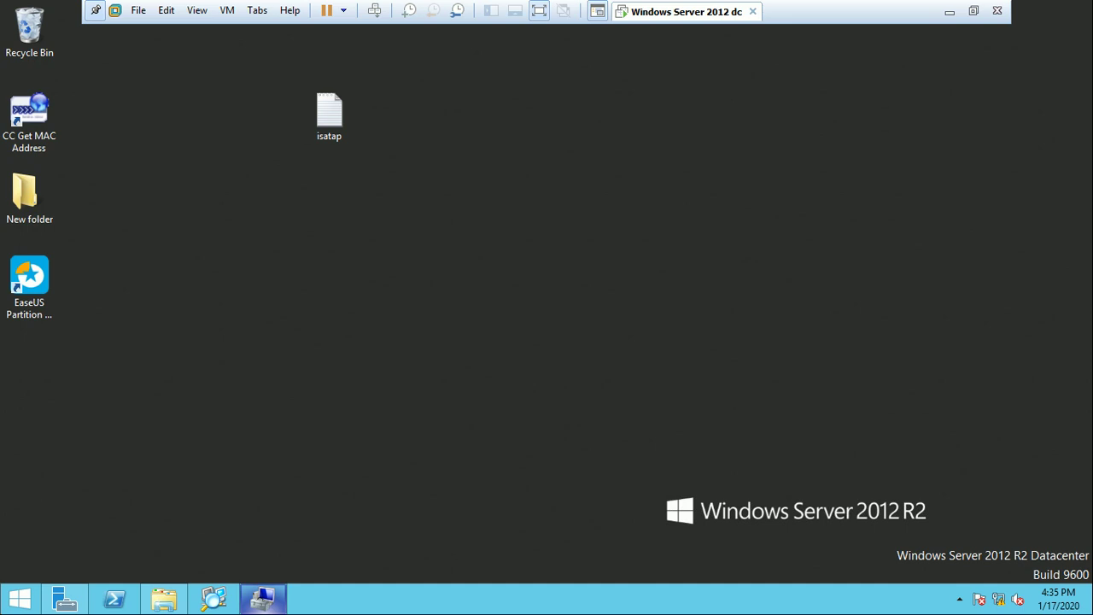
pyautogui.click(263, 598)
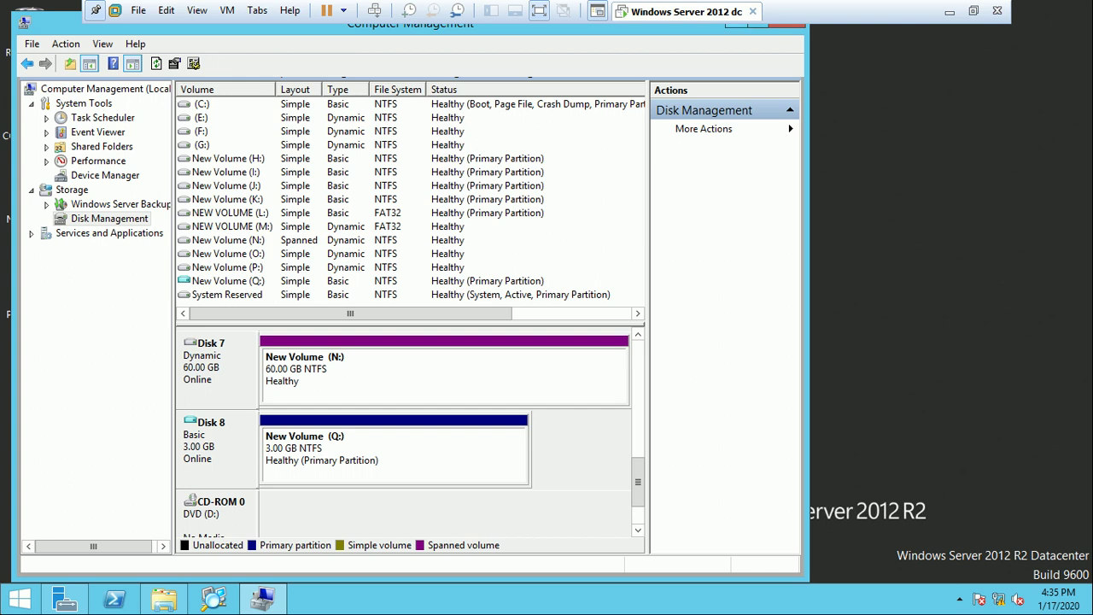
pyautogui.click(735, 26)
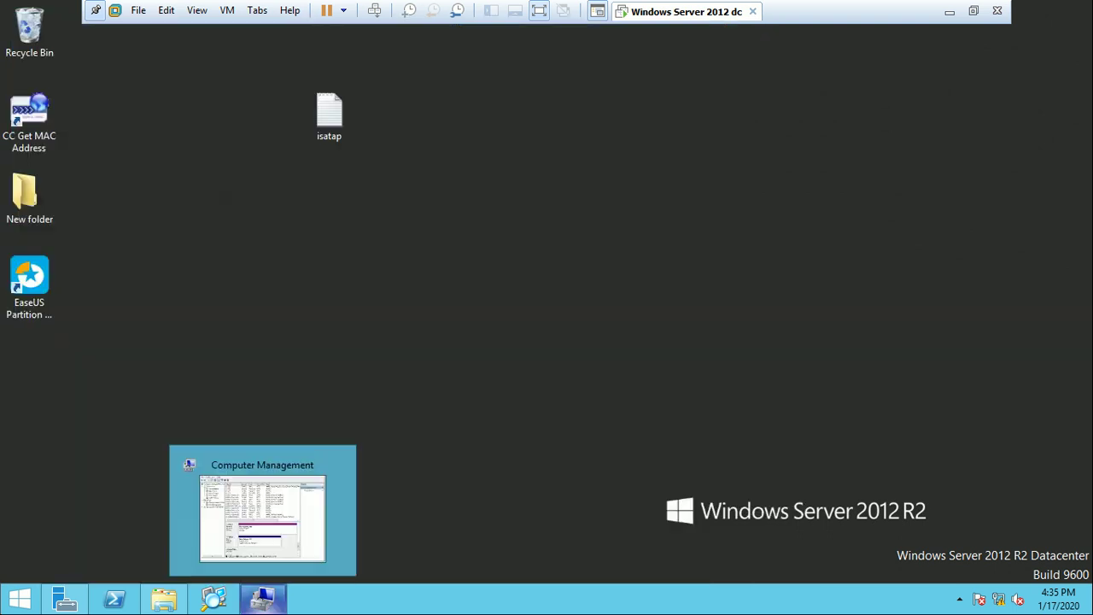
pyautogui.moveTo(65, 599)
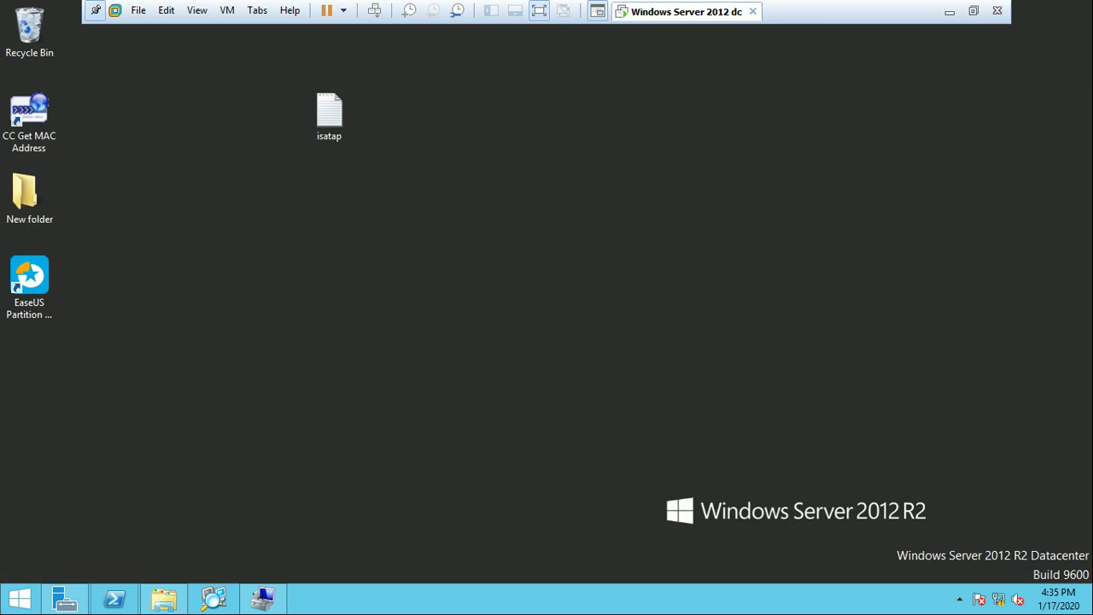
pyautogui.moveTo(163, 598)
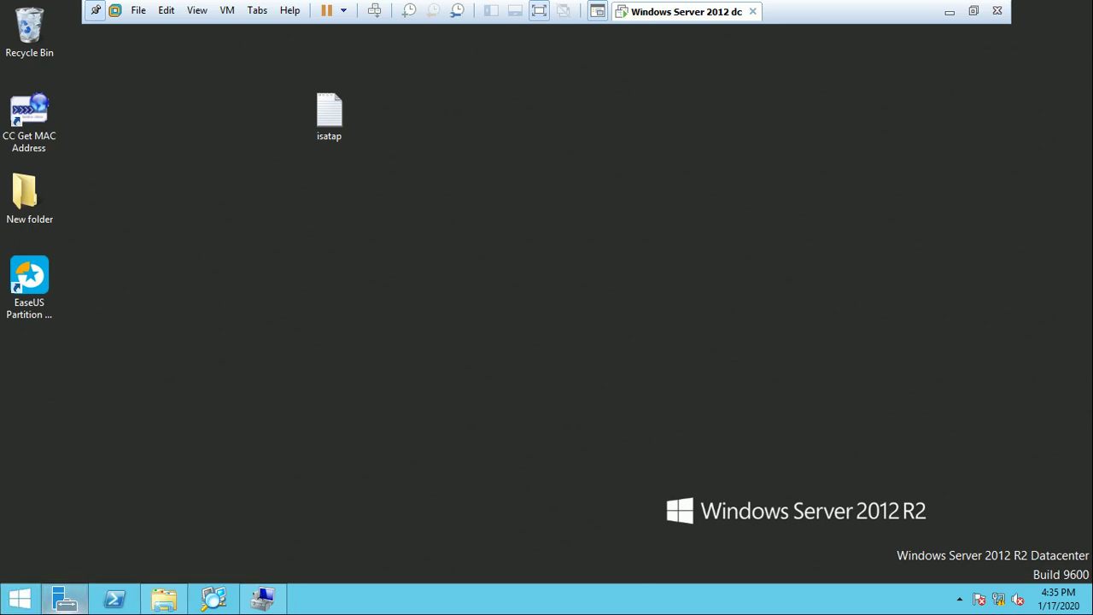
# Open New Volume (Q:) from This PC to confirm it is empty, then go back
pyautogui.click(164, 598)
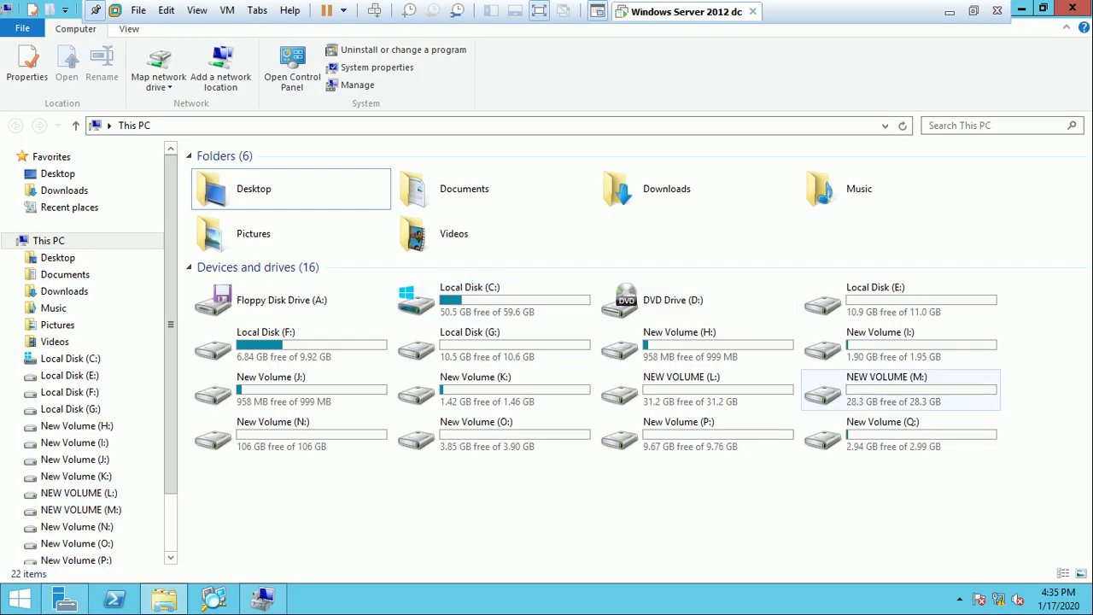
pyautogui.click(901, 436)
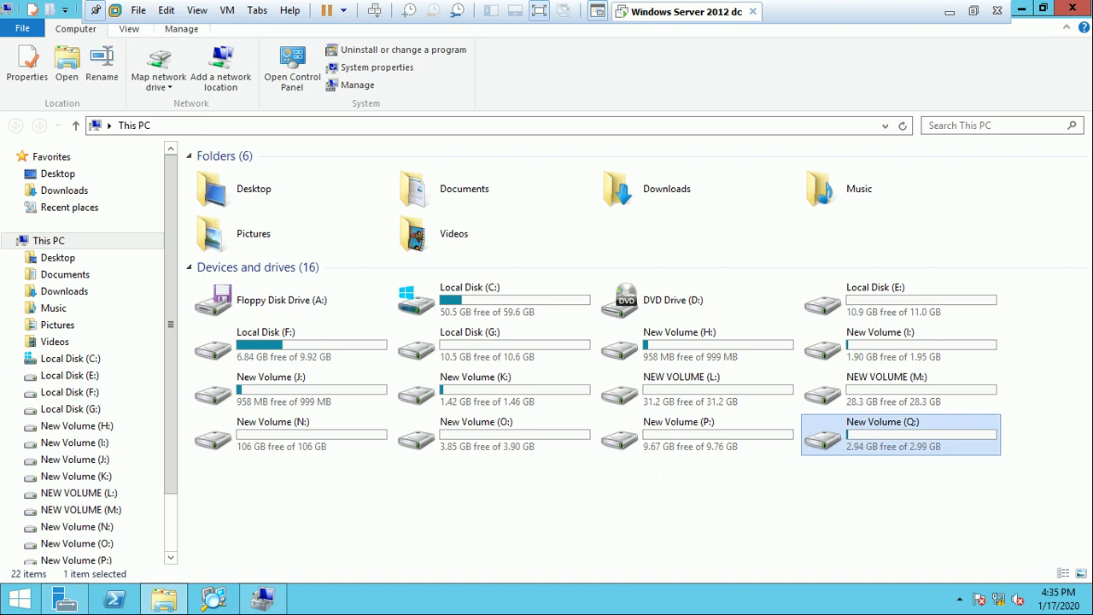
pyautogui.press('Return')
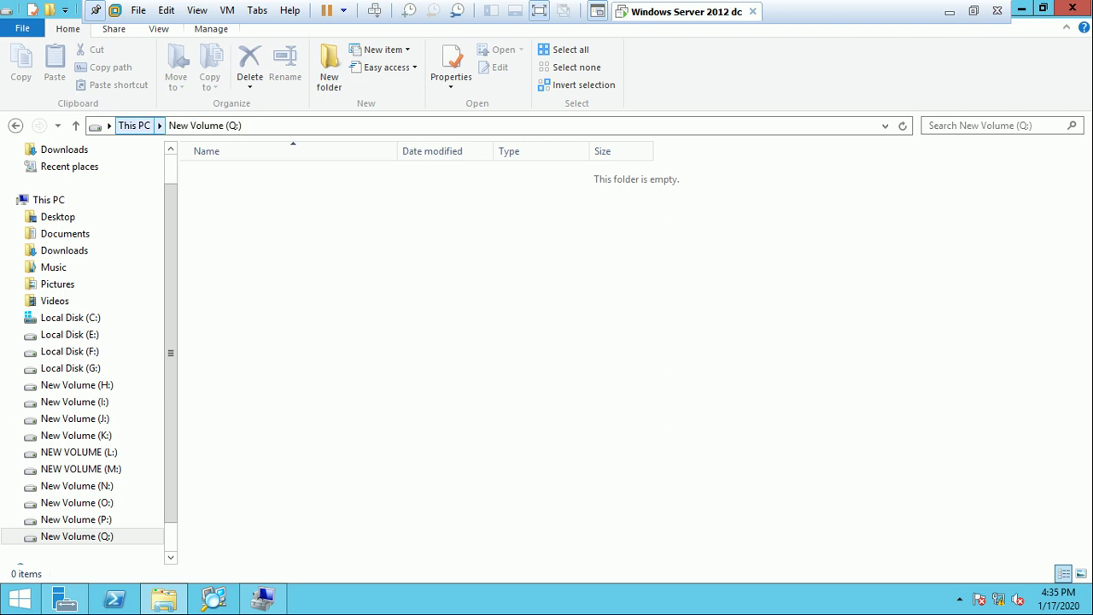
pyautogui.click(135, 125)
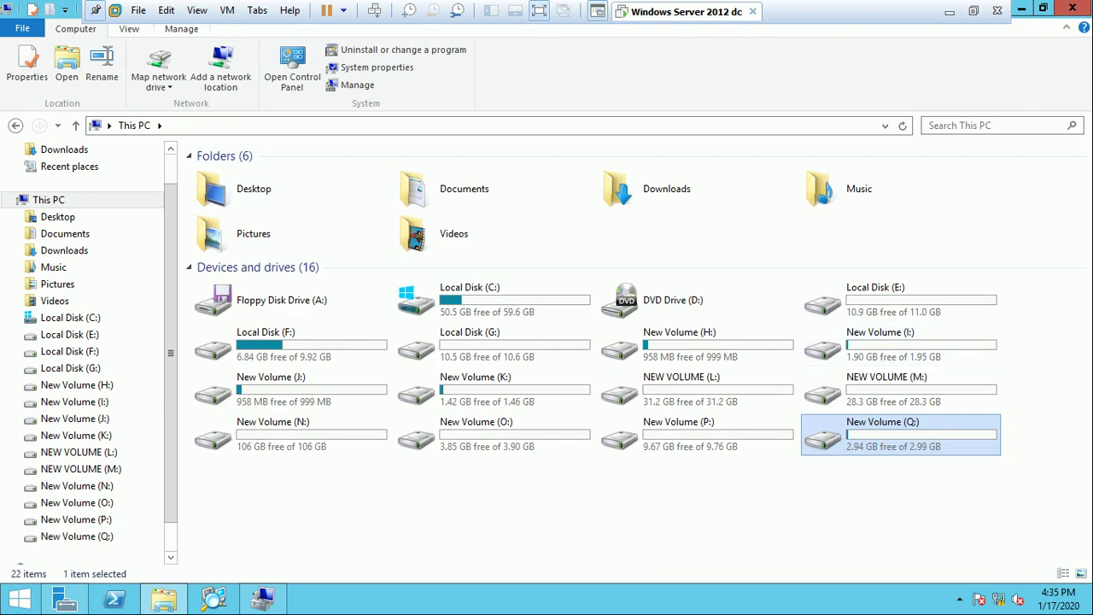
# Review Q: properties (2.99 GB capacity, 52.1 MB used), then select Local Disk (F:)
pyautogui.rightClick(880, 431)
pyautogui.click(907, 418)
pyautogui.moveTo(878, 163); pyautogui.dragTo(377, 110)
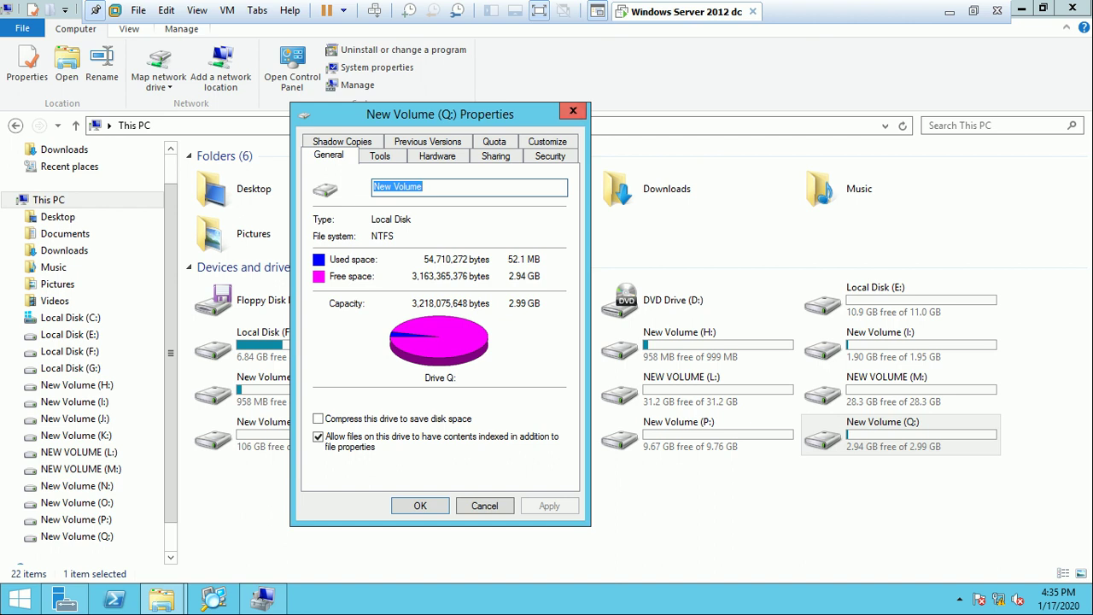
pyautogui.click(574, 110)
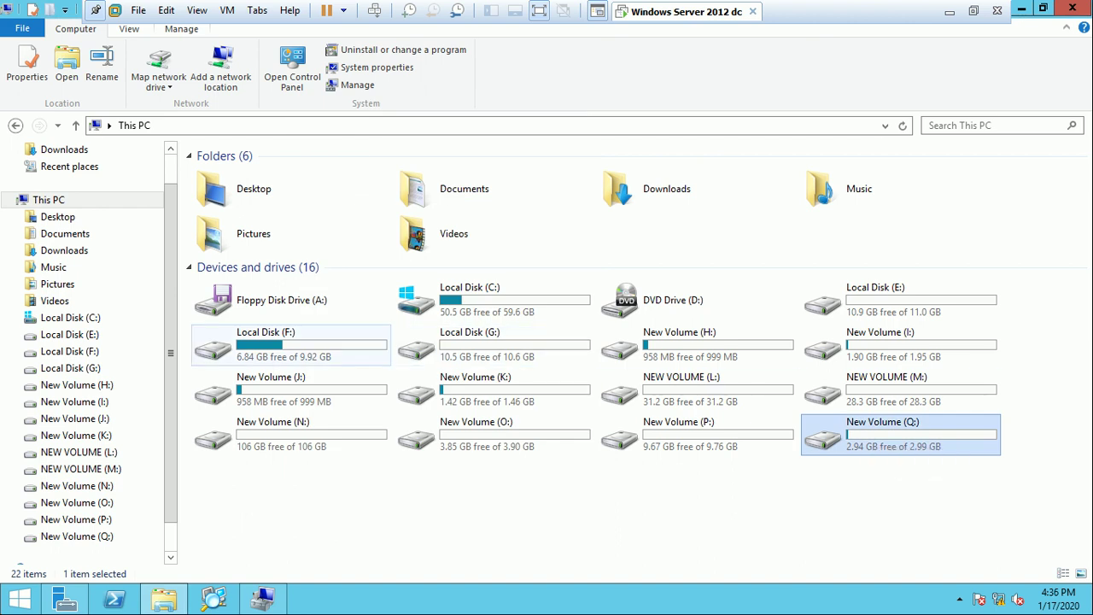
pyautogui.click(291, 344)
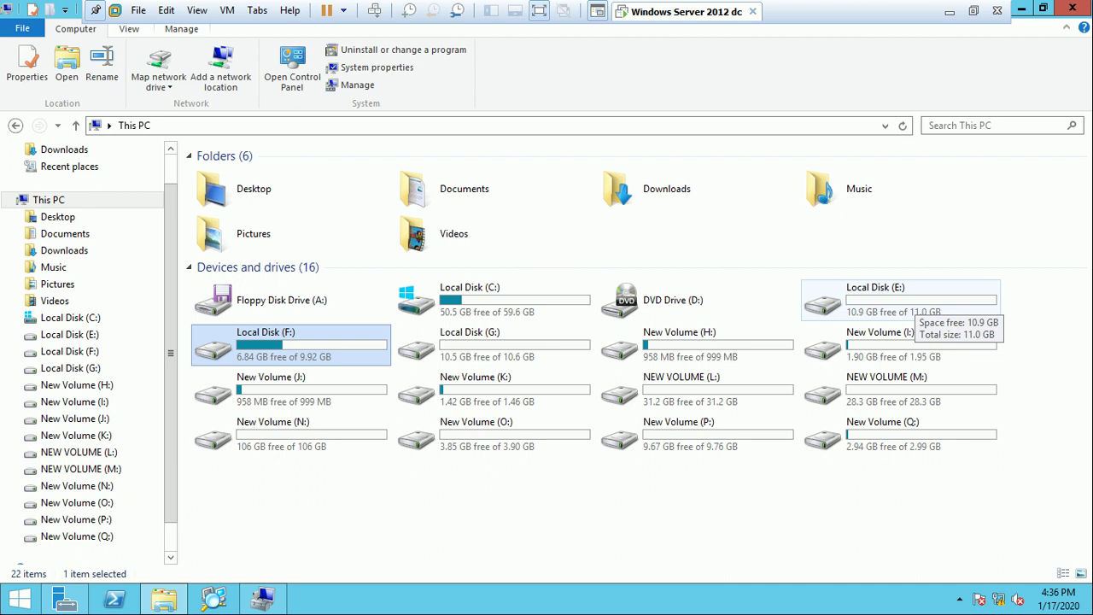
pyautogui.click(905, 303)
pyautogui.doubleClick(868, 299)
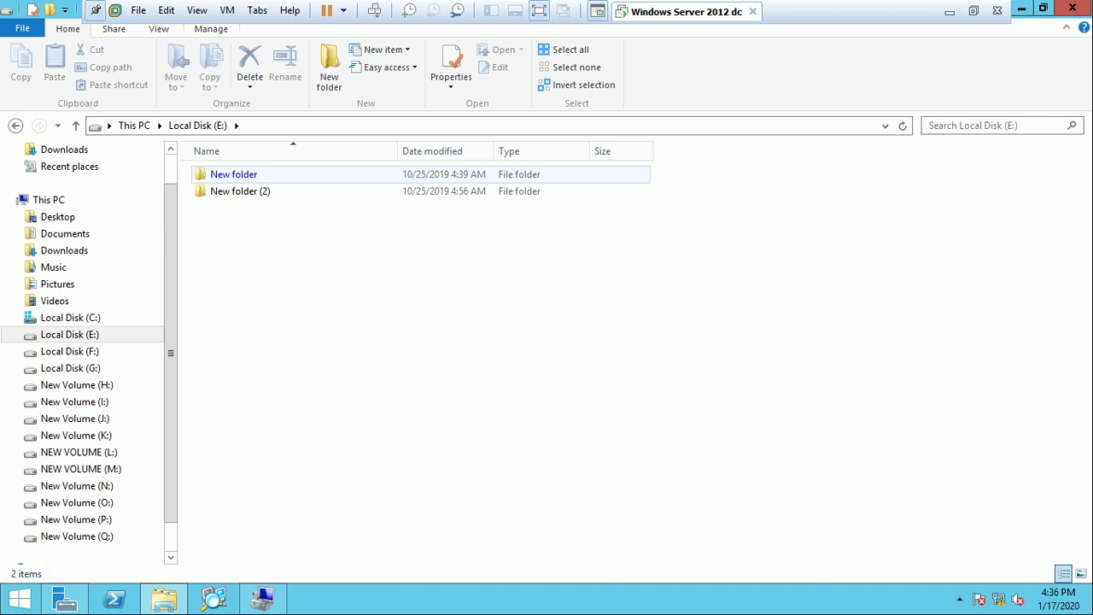
pyautogui.click(234, 174)
pyautogui.click(233, 174)
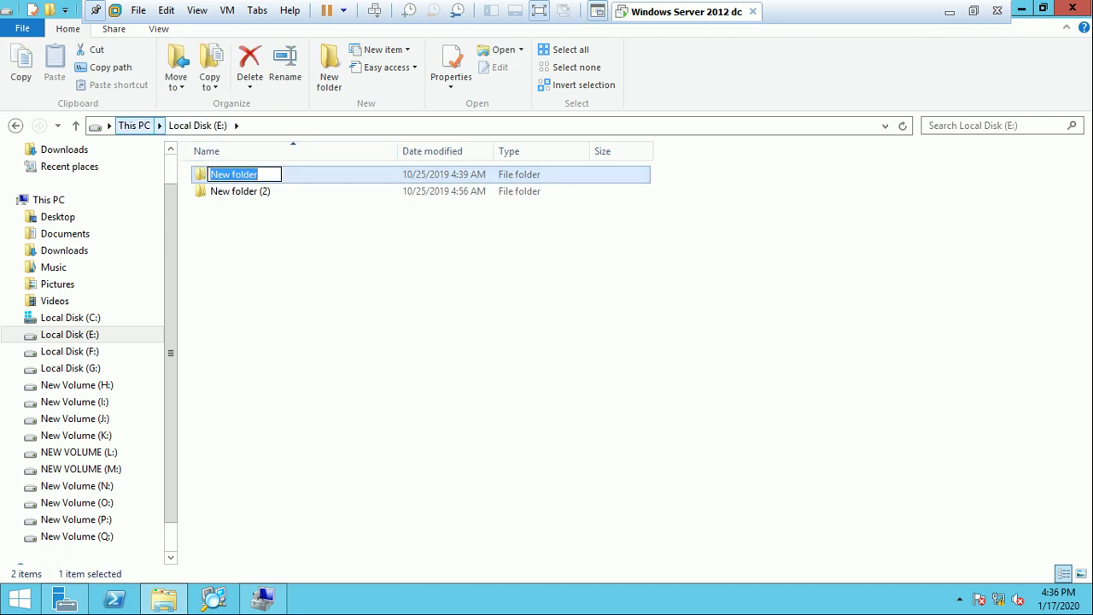
pyautogui.click(134, 126)
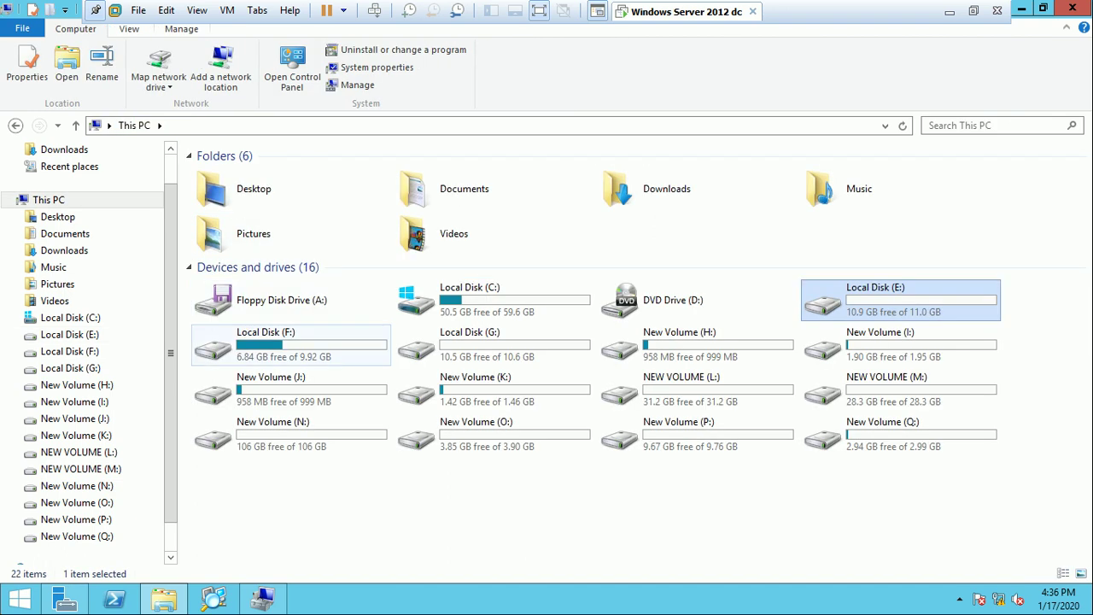
pyautogui.doubleClick(274, 344)
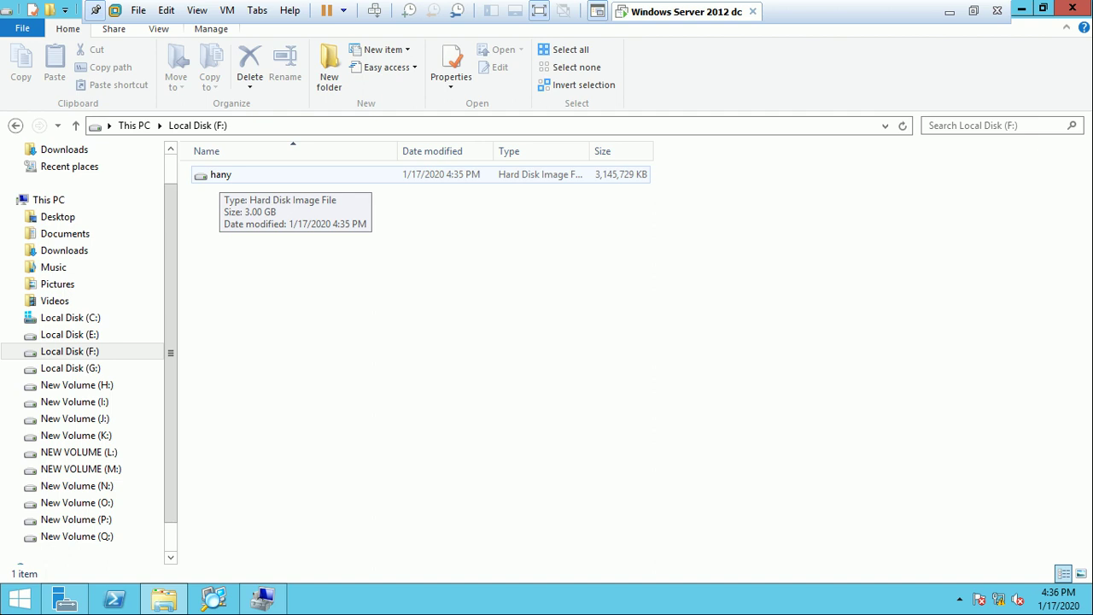
pyautogui.click(219, 175)
pyautogui.press('F2')
pyautogui.press('Escape')
pyautogui.doubleClick(220, 174)
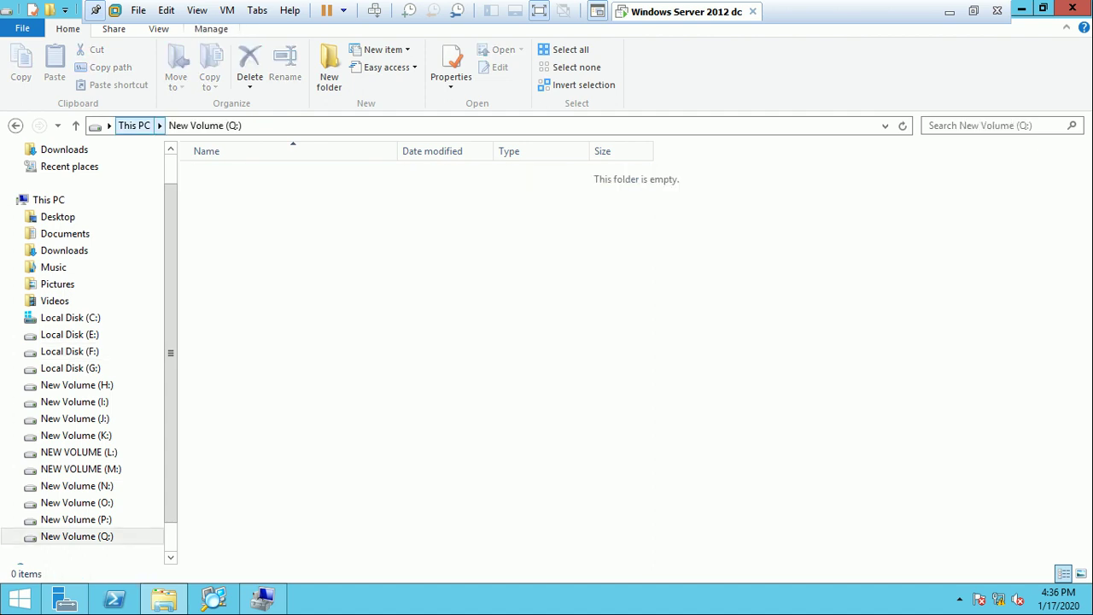
pyautogui.click(134, 126)
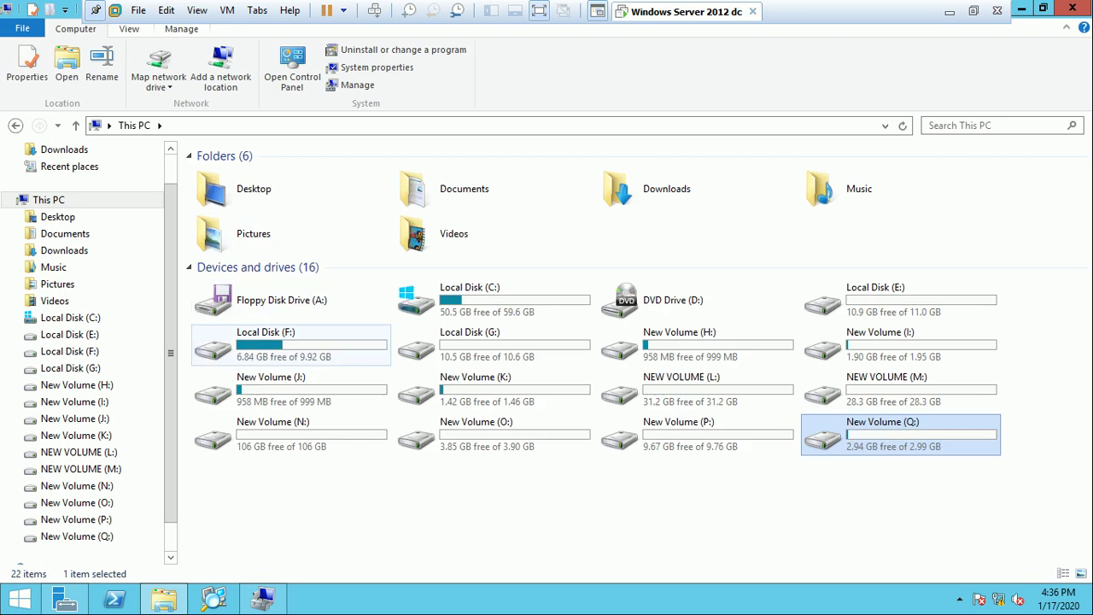
pyautogui.doubleClick(256, 344)
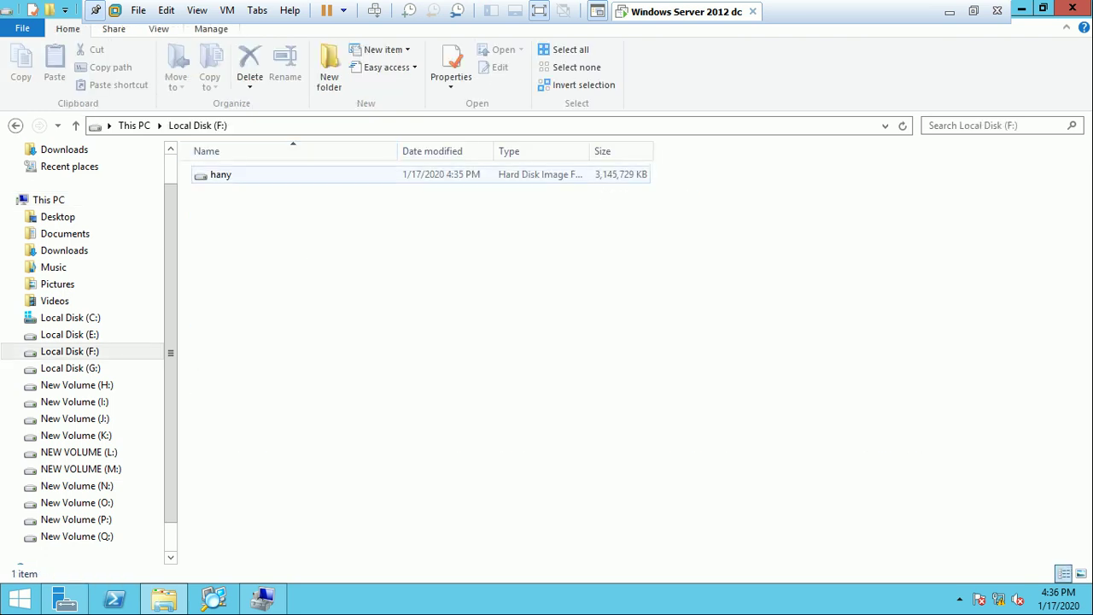
pyautogui.click(220, 174)
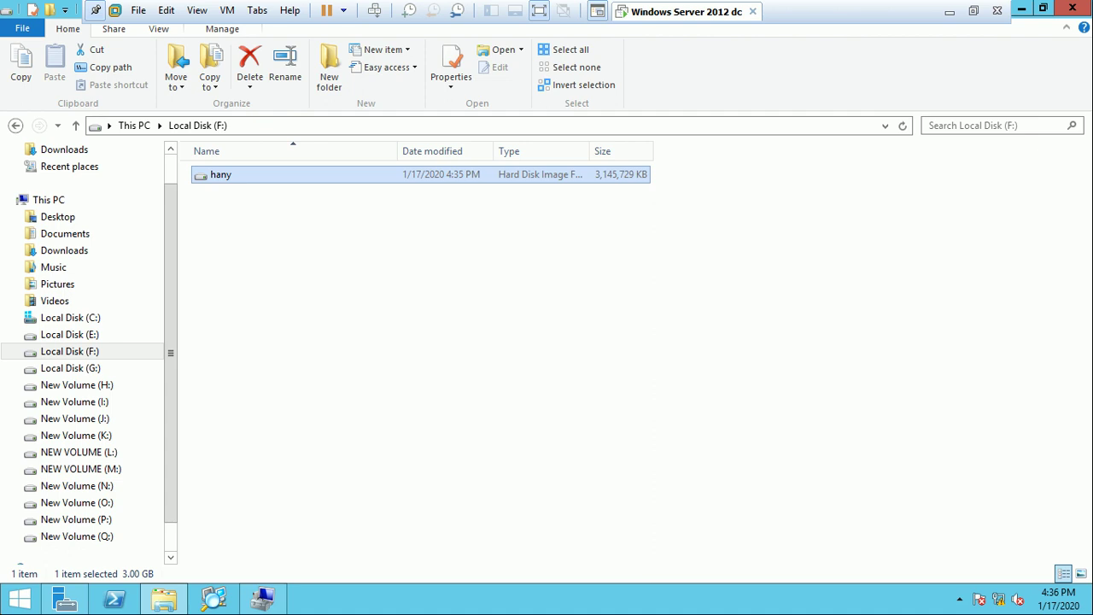
pyautogui.rightClick(217, 173)
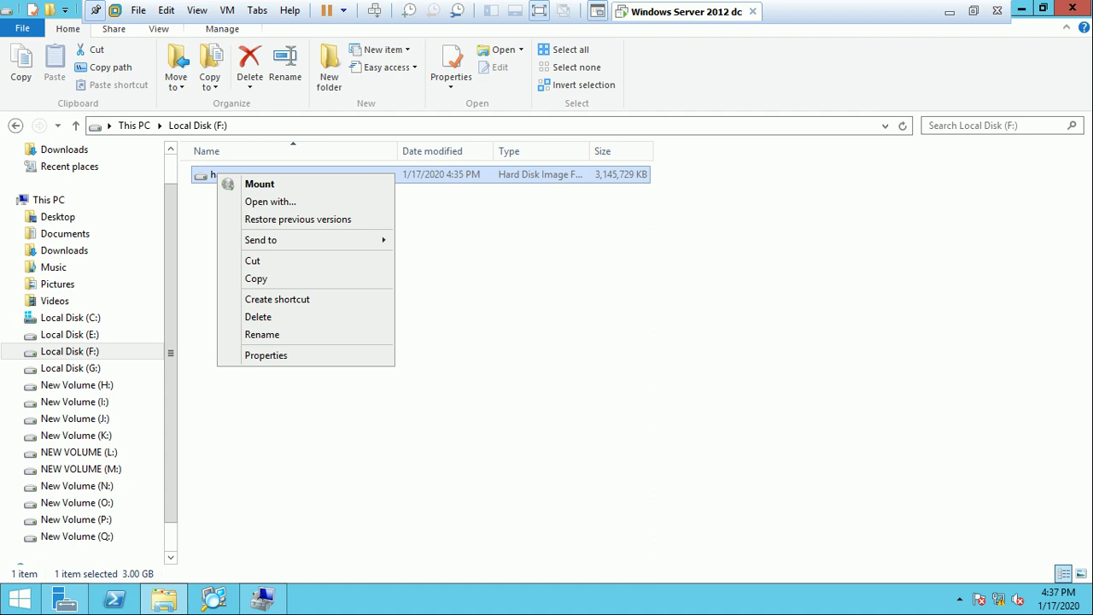
pyautogui.press('Escape')
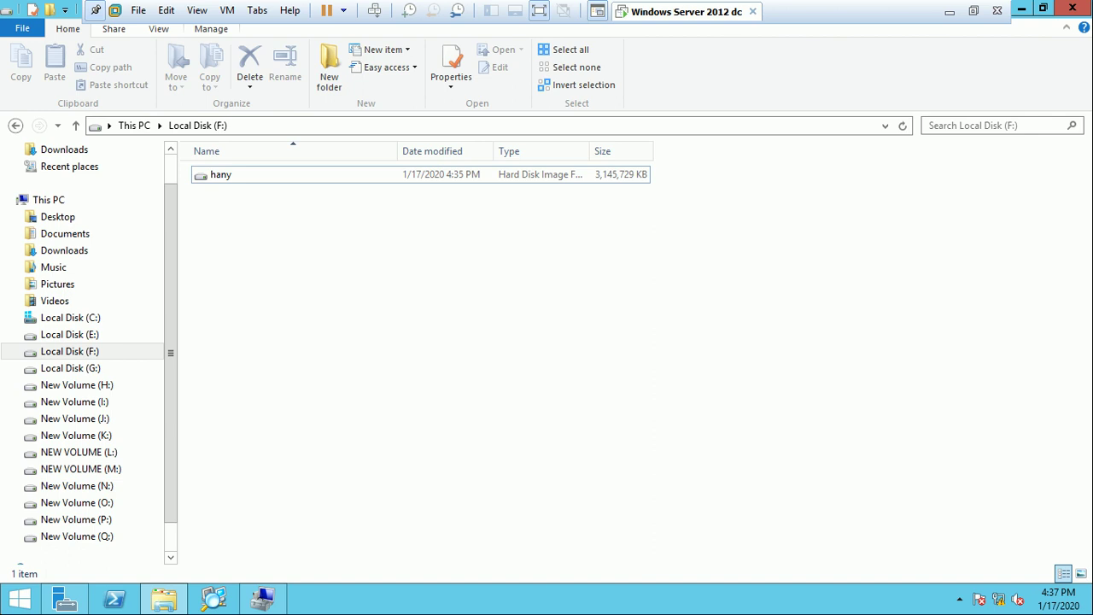
pyautogui.scroll(1, 86, 350)
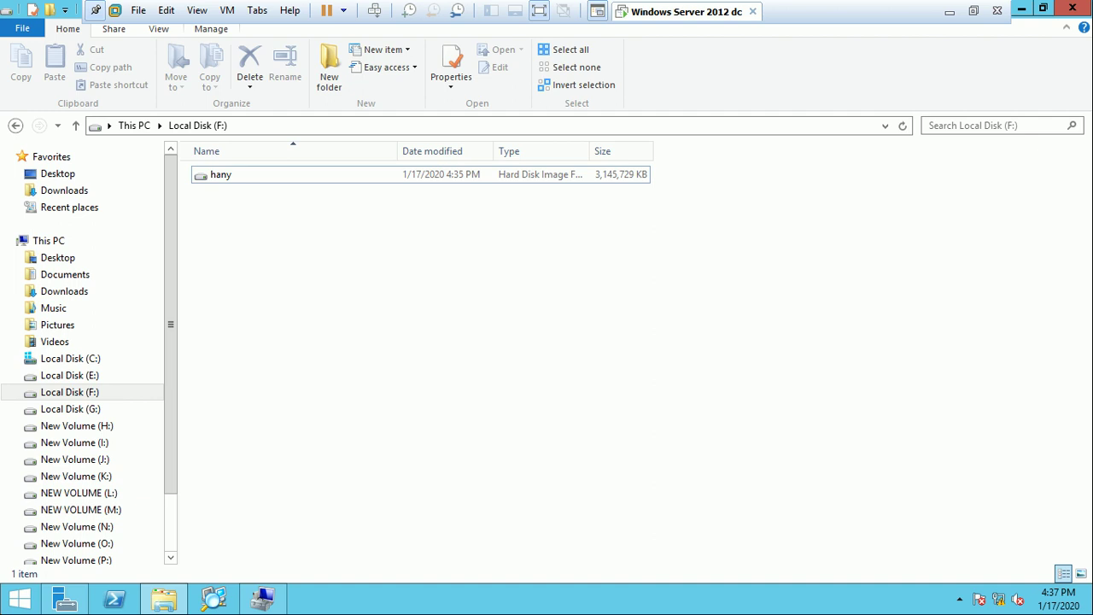
pyautogui.click(134, 125)
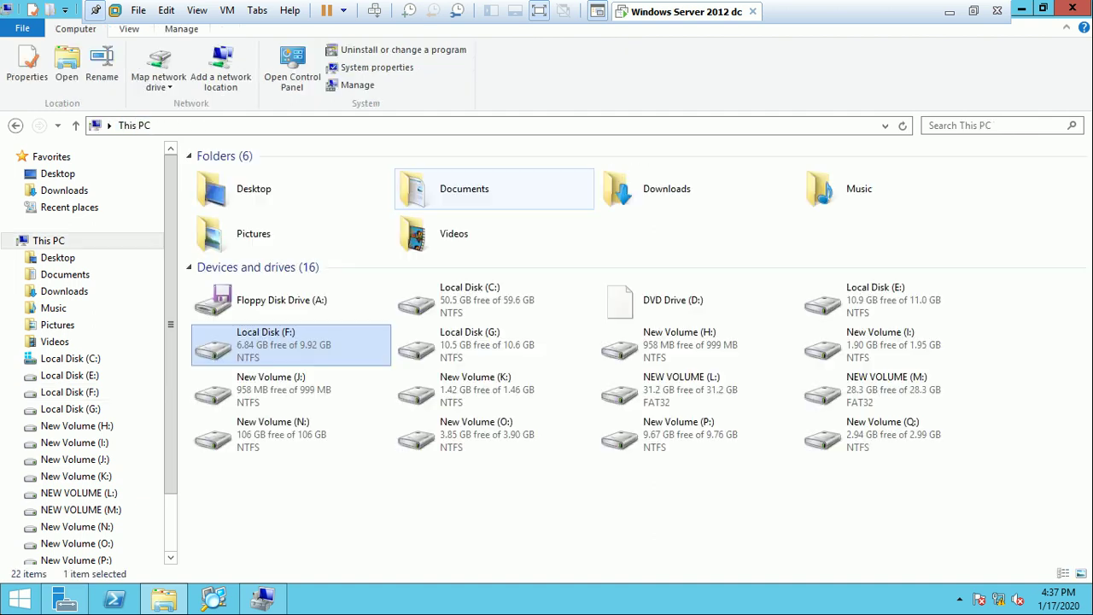
# Open New Volume (Q:) and create a folder named 'New folder'
pyautogui.doubleClick(888, 434)
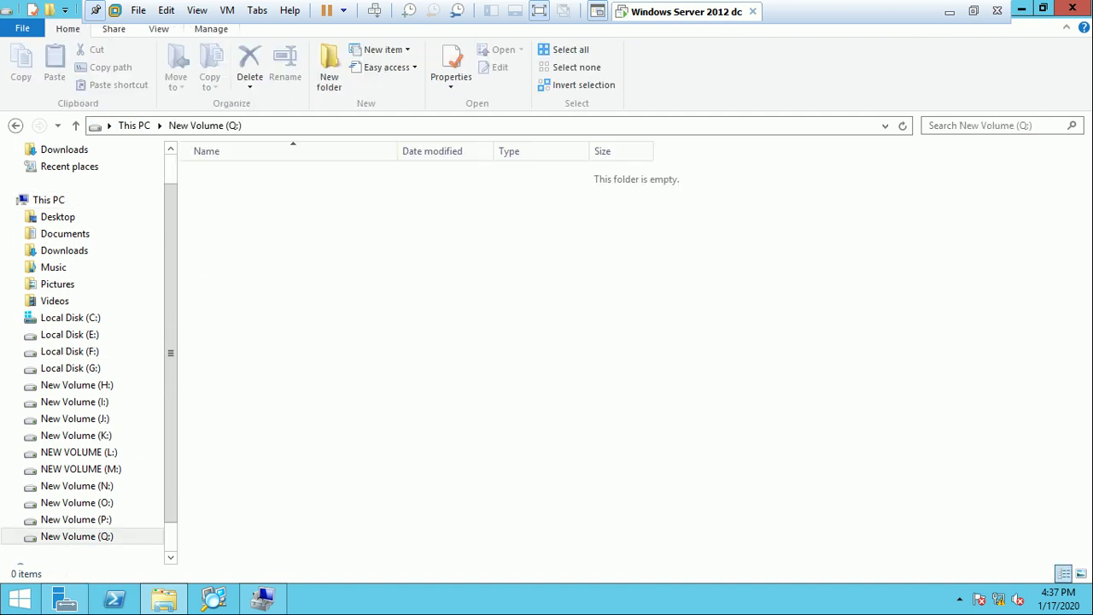
pyautogui.rightClick(436, 197)
pyautogui.press('Up')
pyautogui.press('Right')
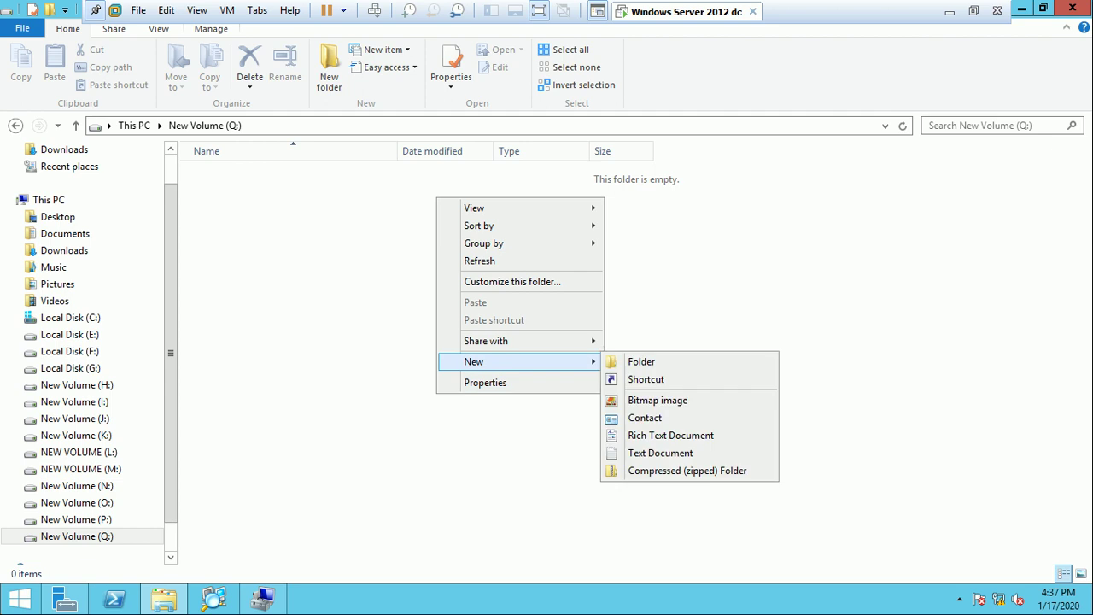
pyautogui.press('Return')
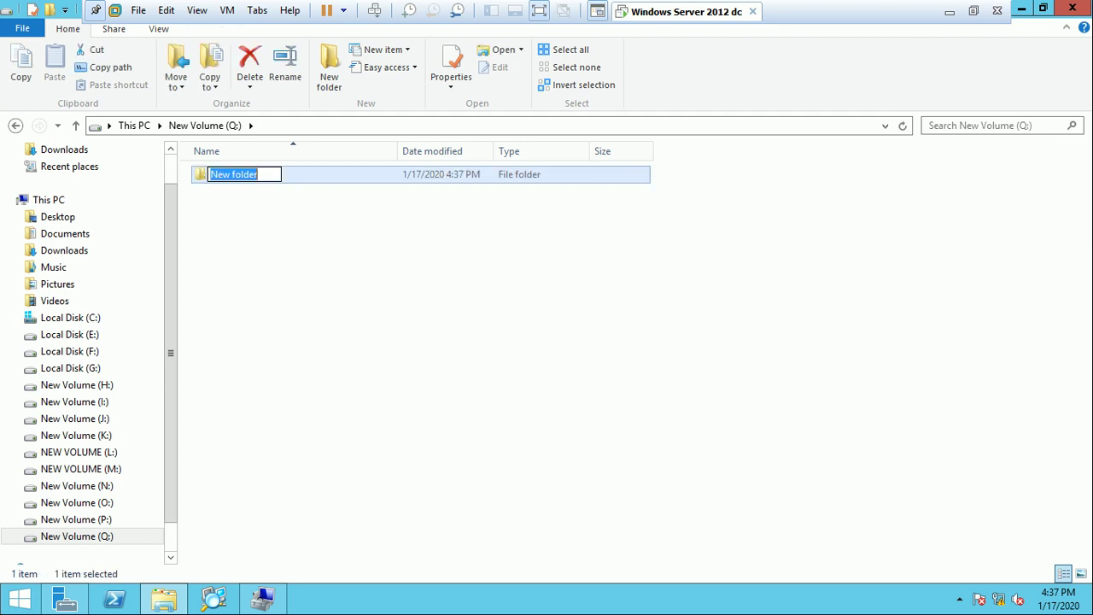
pyautogui.press('Return')
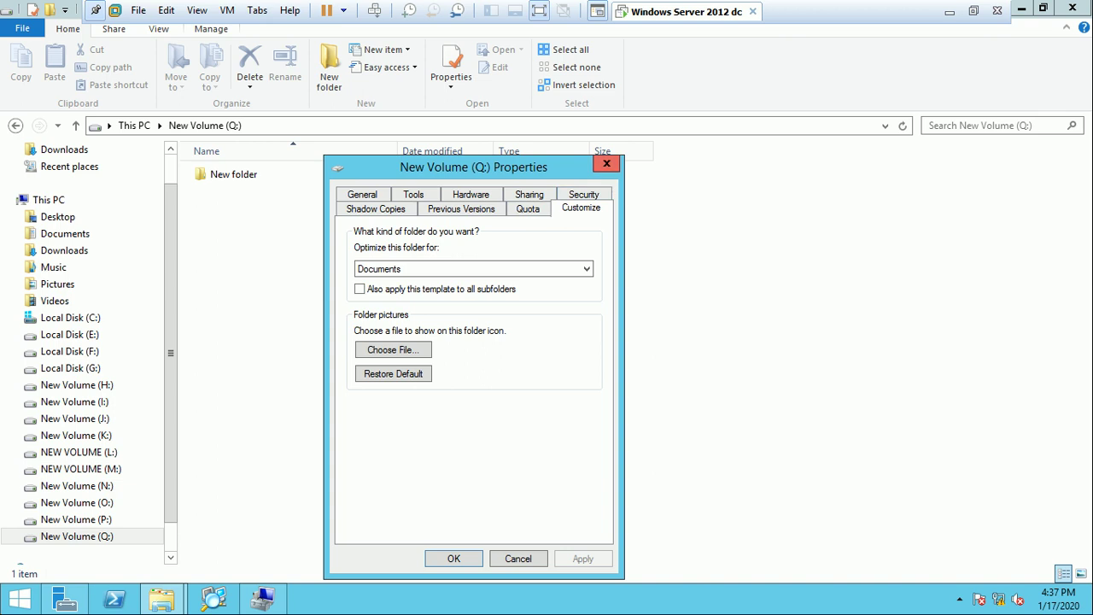
pyautogui.press('Escape')
# Create a New Text Document on Q:
pyautogui.rightClick(250, 202)
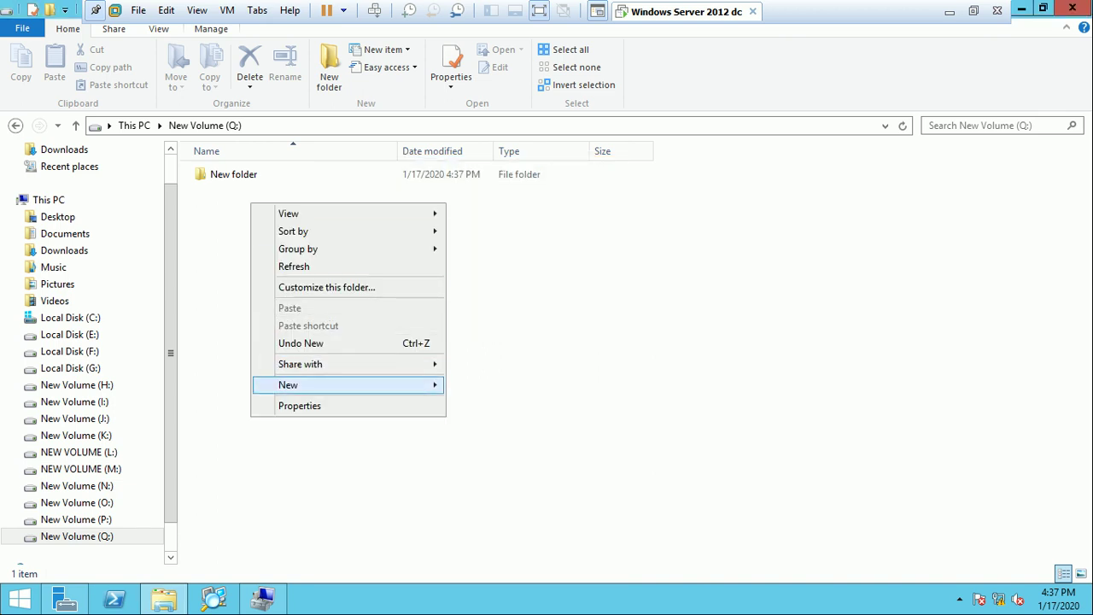
pyautogui.moveTo(348, 384)
pyautogui.press('Down')
pyautogui.press('Down')
pyautogui.press('Down')
pyautogui.press('Down')
pyautogui.press('Down')
pyautogui.press('Down')
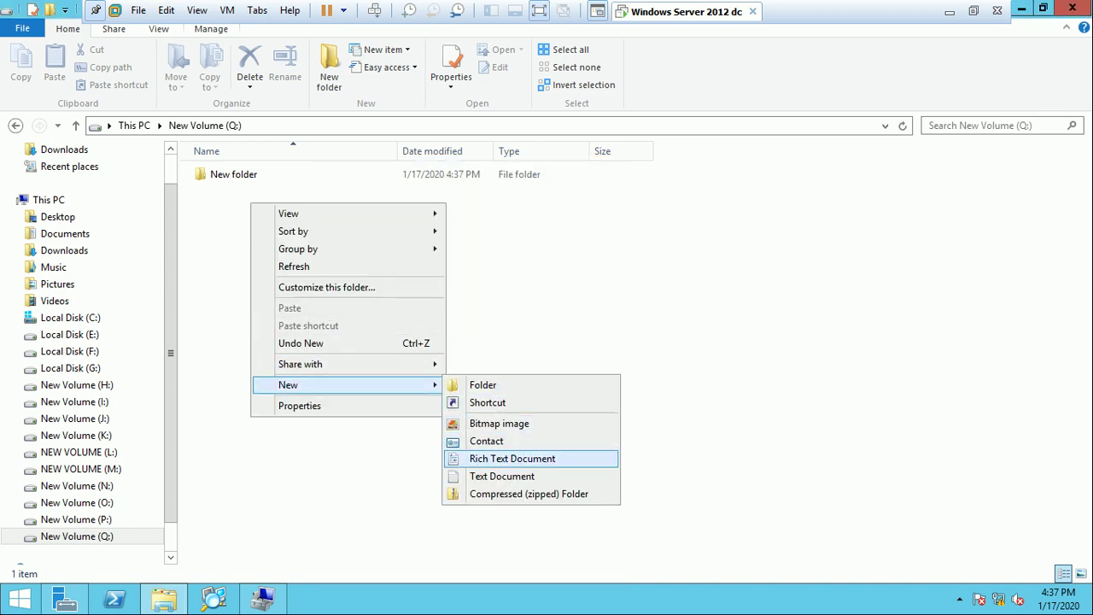
pyautogui.press('Return')
pyautogui.press('Return')
pyautogui.press('Return')
# Type 'elelady' into the text document and save it while closing Notepad
pyautogui.write('elelady')
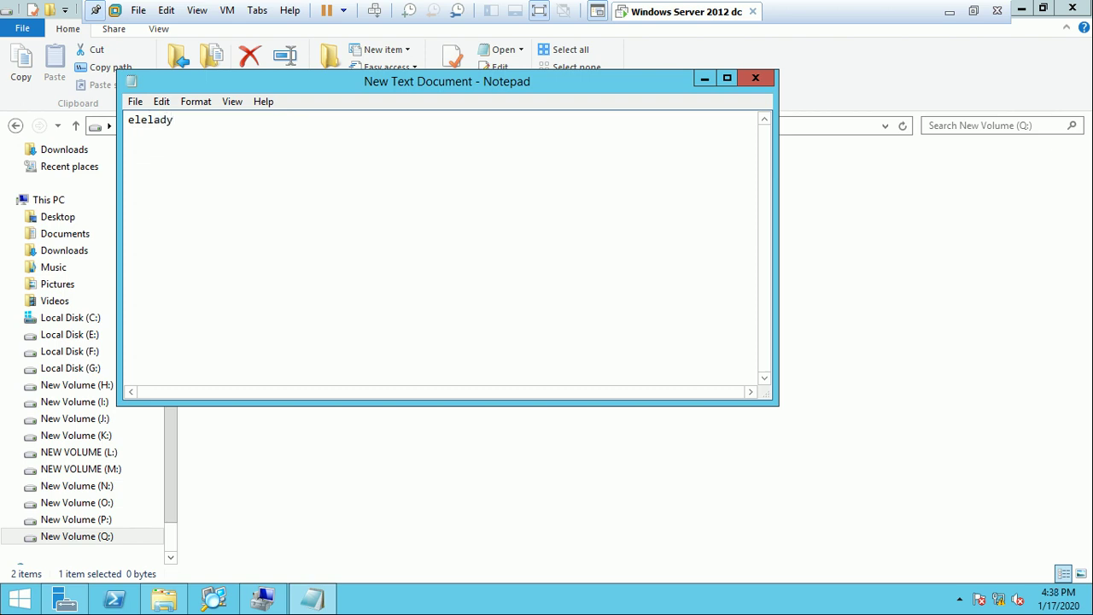
pyautogui.click(755, 78)
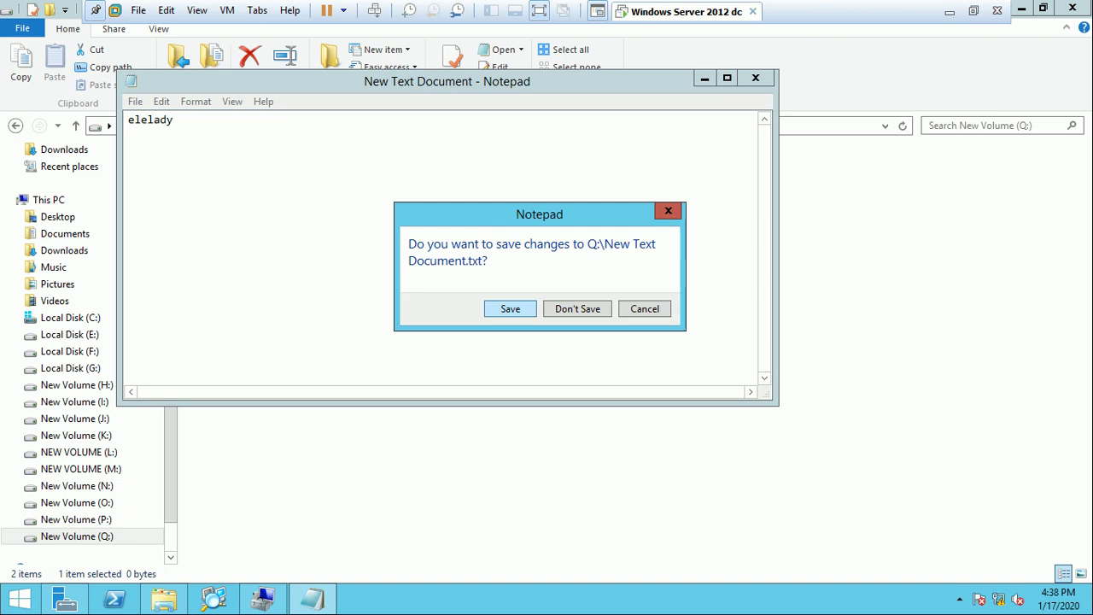
pyautogui.press('Return')
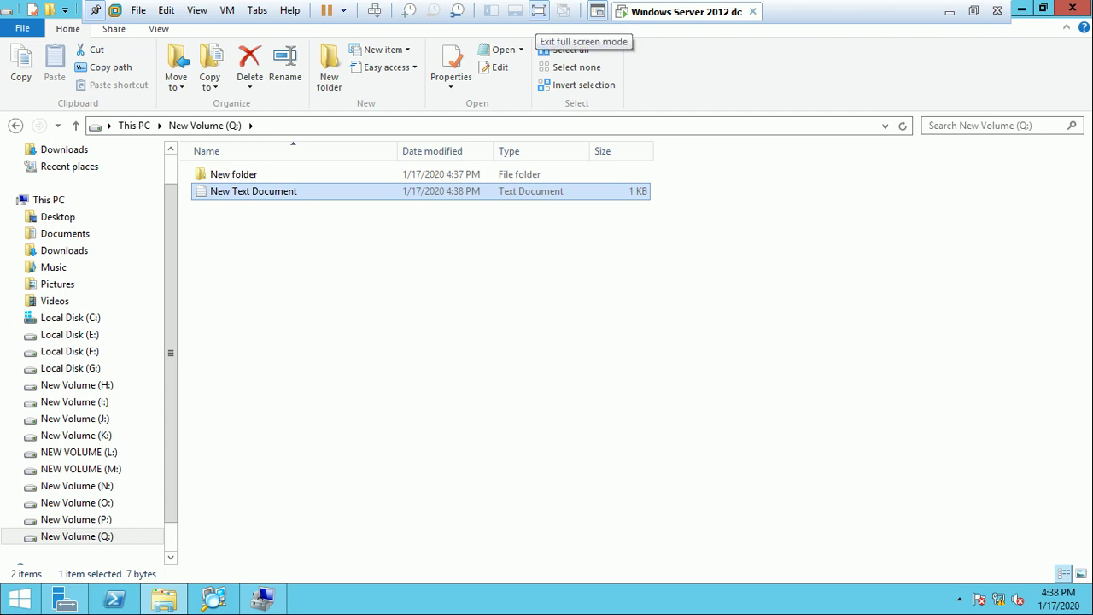
# Return the virtual machine to full screen and close the Q: folder window
pyautogui.click(539, 10)
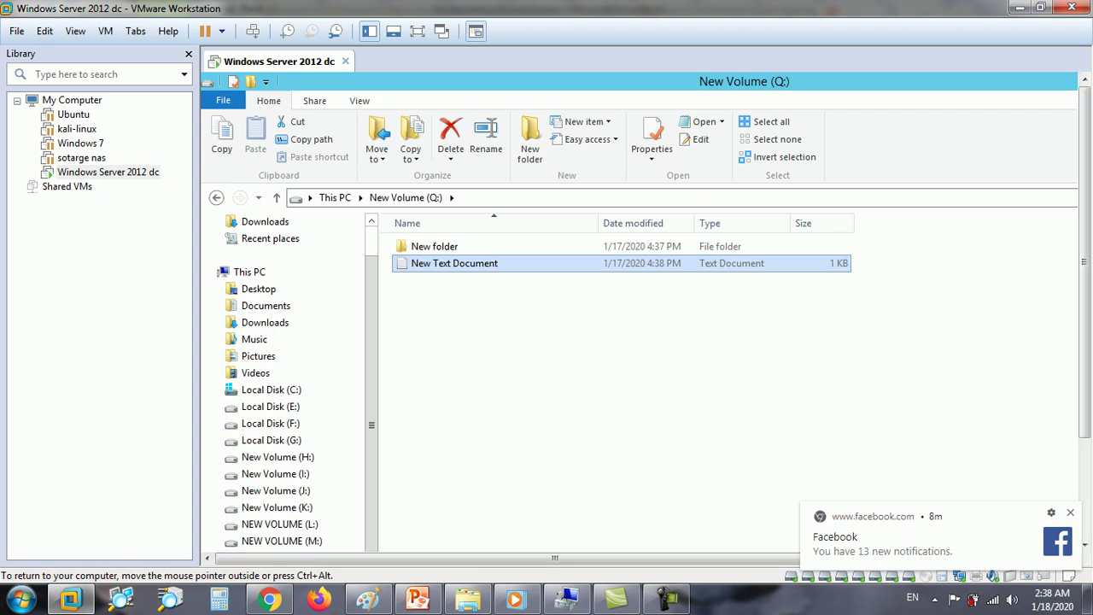
pyautogui.click(1070, 512)
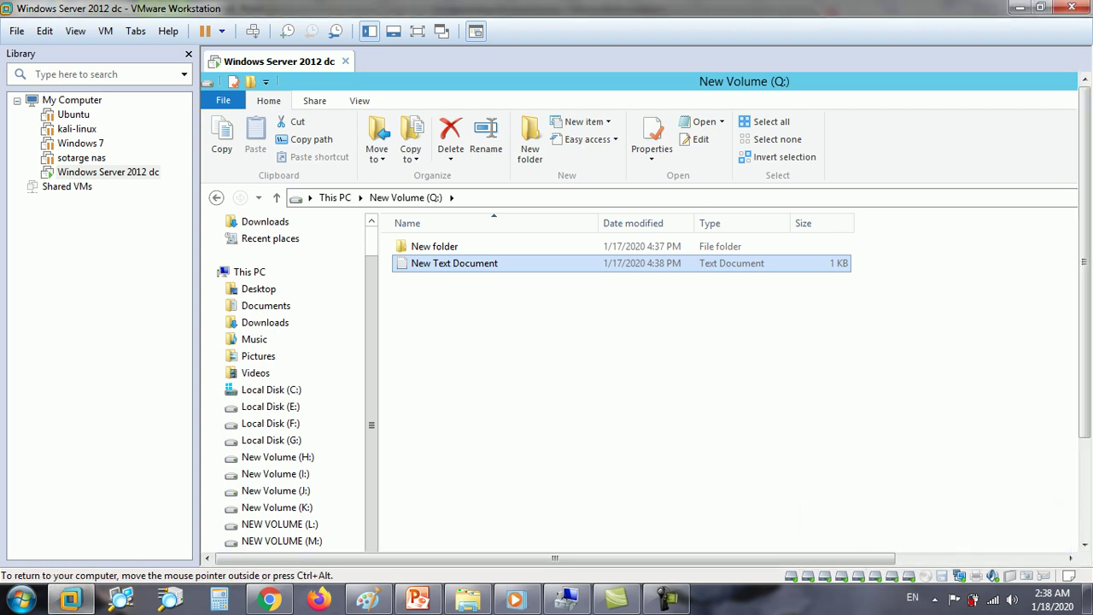
pyautogui.hotkey('ctrl', 'g')
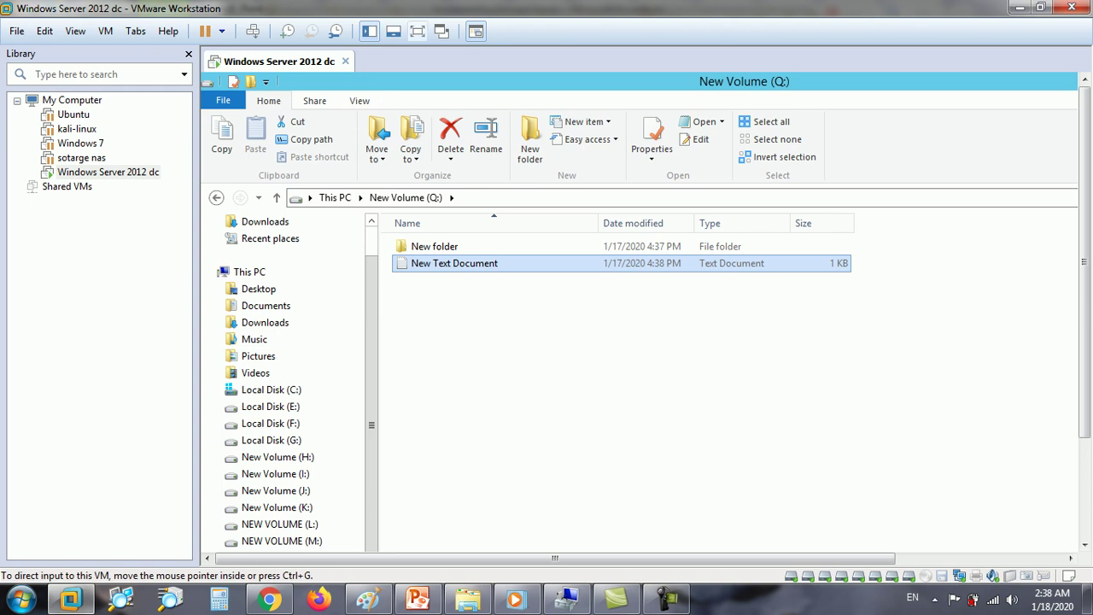
pyautogui.hotkey('ctrl', 'alt', 'Return')
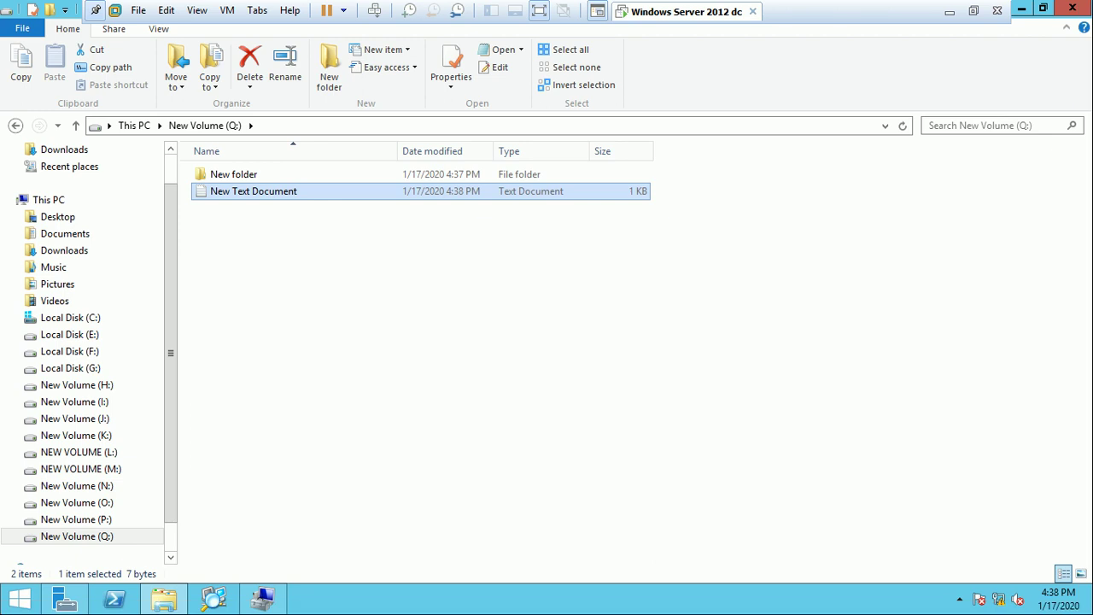
pyautogui.click(1073, 7)
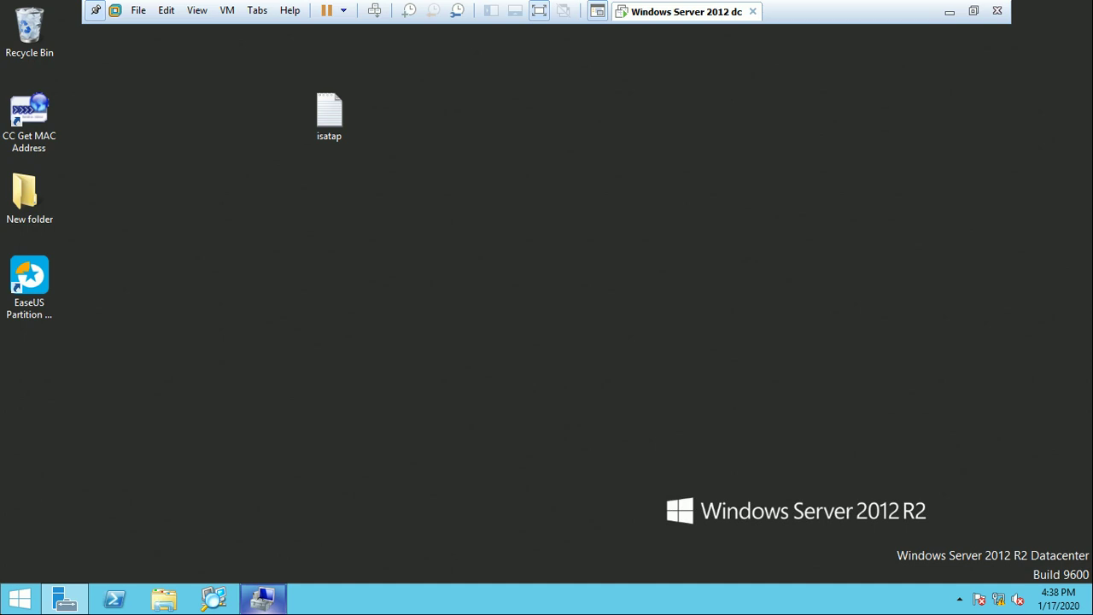
# Start a dynamically expanding VHD in Disk Management, saved on F: as 'hany d'
pyautogui.click(263, 598)
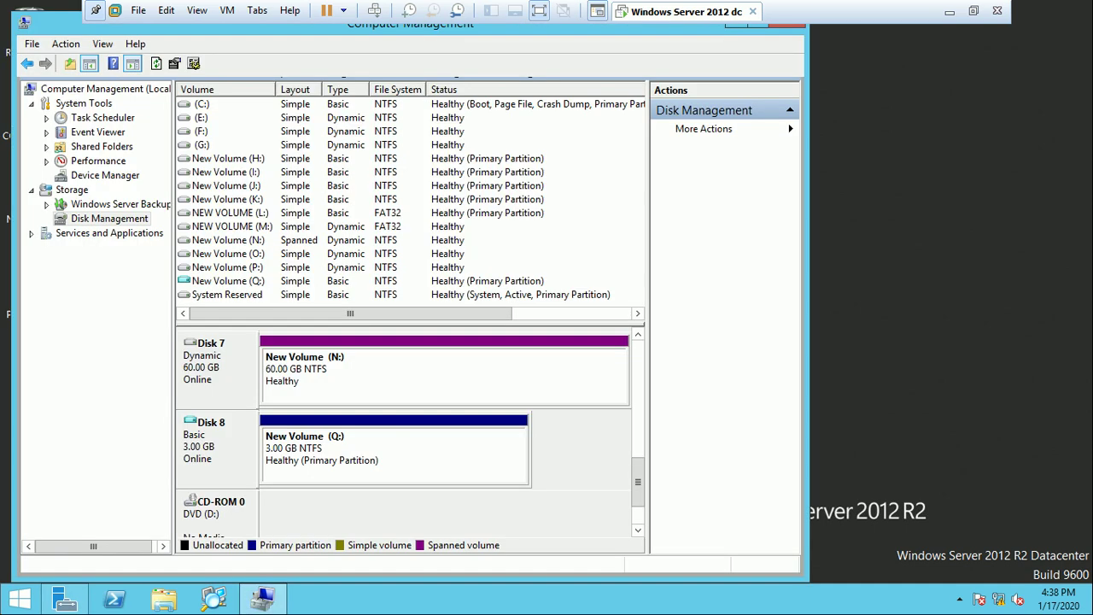
pyautogui.rightClick(99, 219)
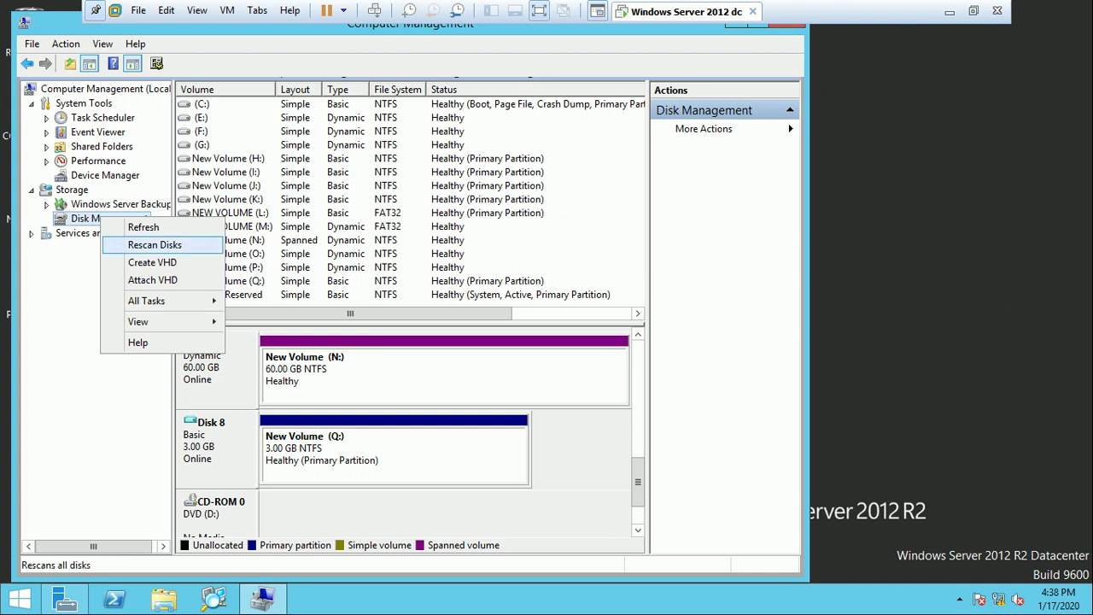
pyautogui.click(153, 262)
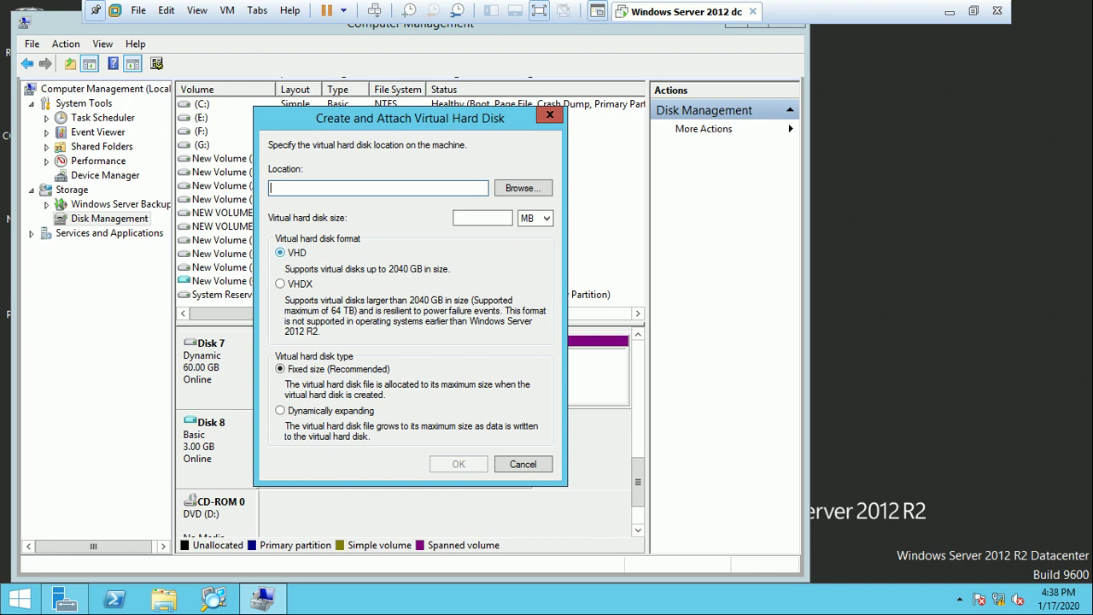
pyautogui.click(280, 410)
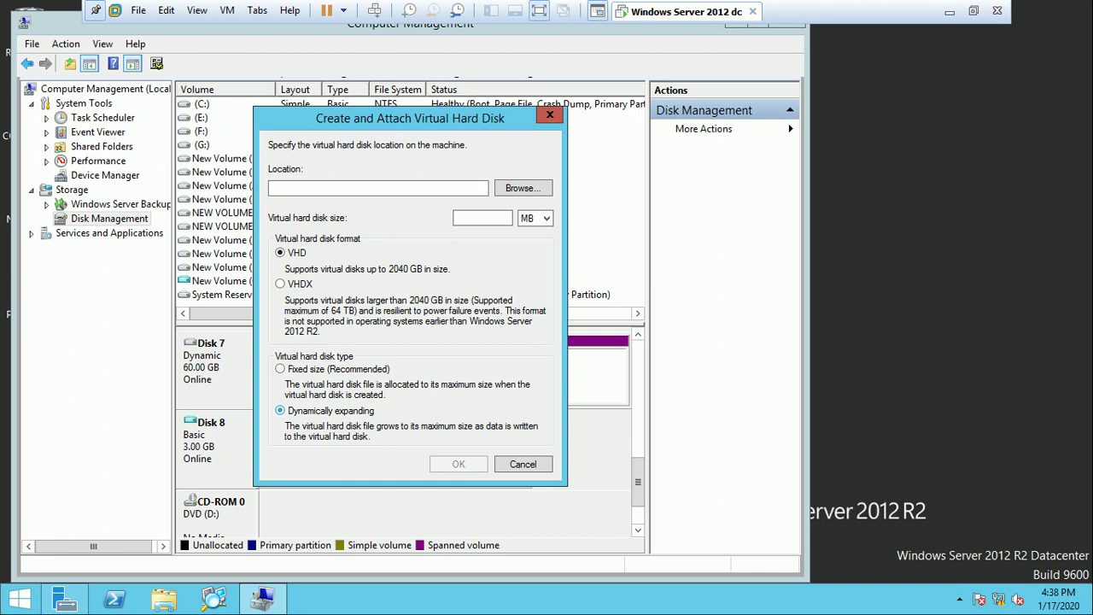
pyautogui.click(523, 188)
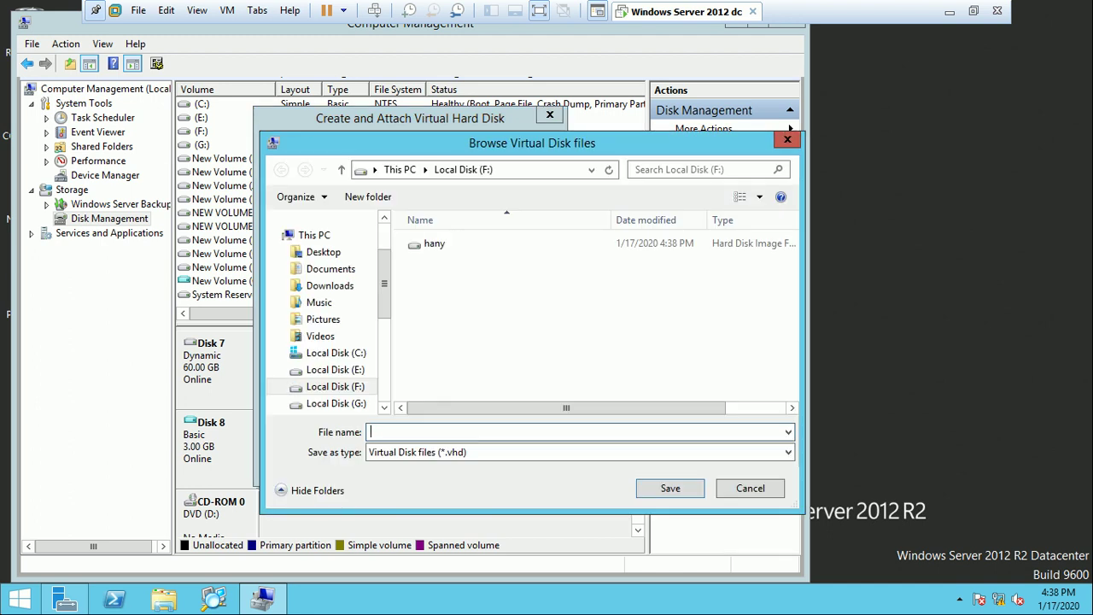
pyautogui.write('e')
pyautogui.write('lela')
pyautogui.write('d')
pyautogui.write('y')
pyautogui.press('BackSpace')
pyautogui.press('BackSpace')
pyautogui.press('BackSpace')
pyautogui.press('BackSpace')
pyautogui.press('BackSpace')
pyautogui.press('BackSpace')
pyautogui.press('BackSpace')
pyautogui.write('hany d')
pyautogui.press('Return')
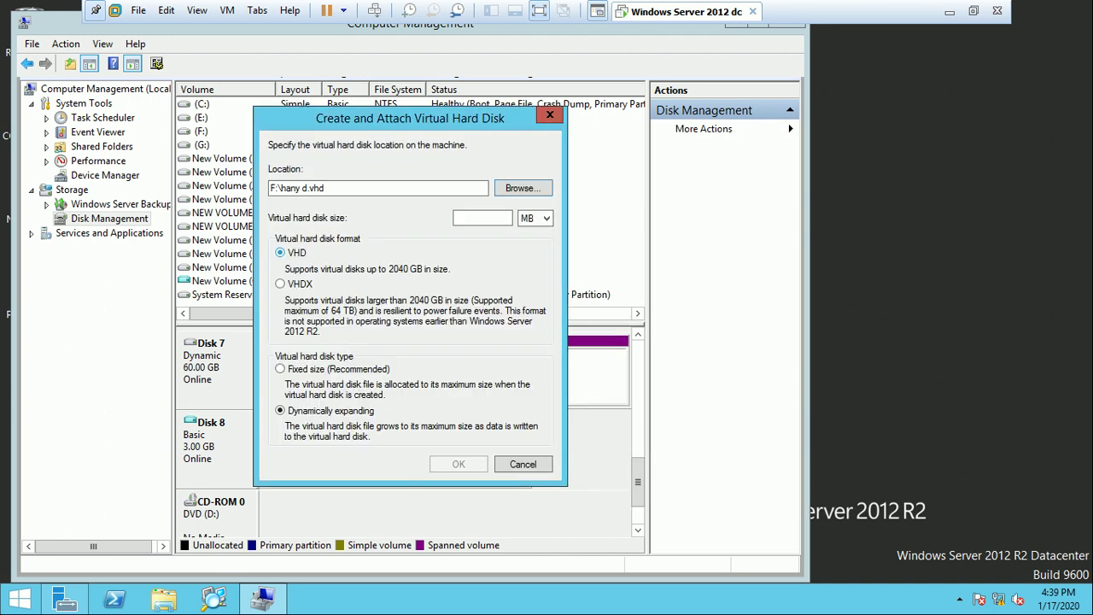
# Set the VHD size to 4 GB and create the disk
pyautogui.click(534, 218)
pyautogui.click(535, 217)
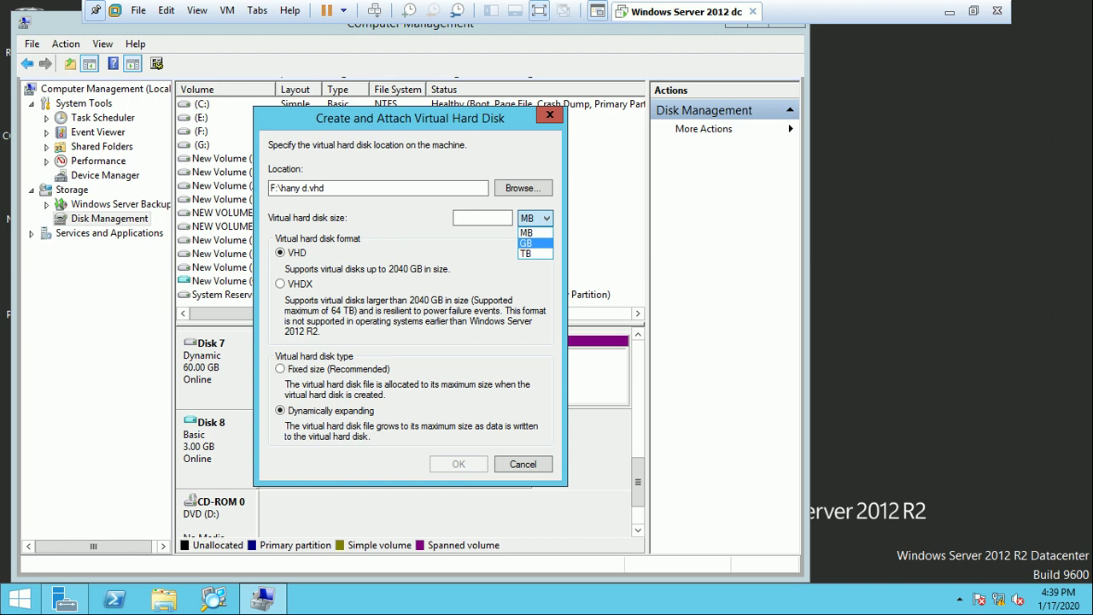
pyautogui.click(526, 243)
pyautogui.click(482, 218)
pyautogui.write('4')
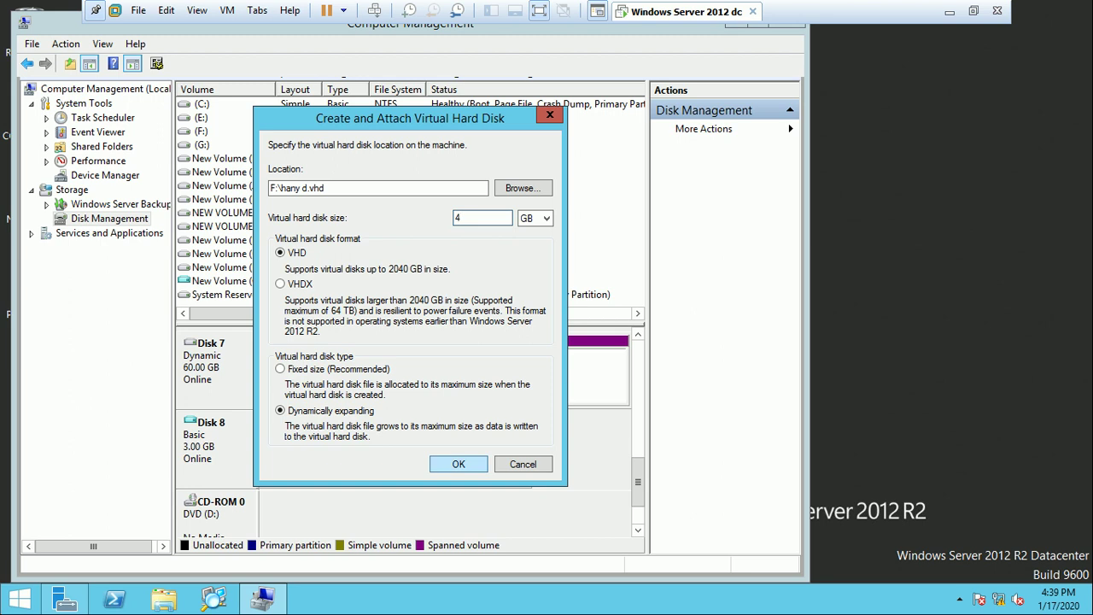
pyautogui.press('Return')
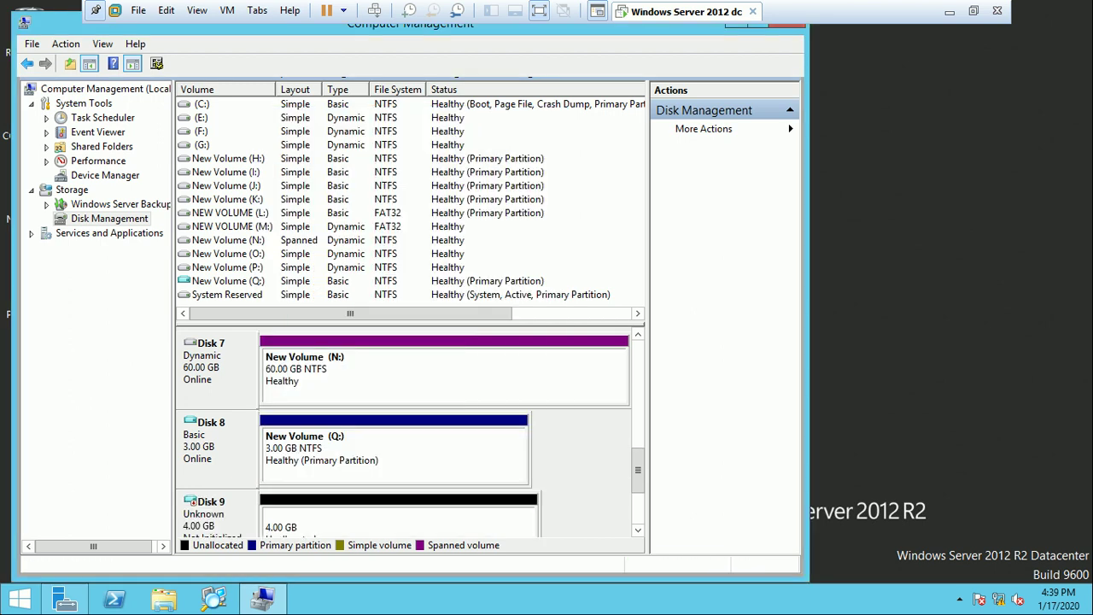
# Initialize Disk 9 with an MBR partition style
pyautogui.rightClick(229, 504)
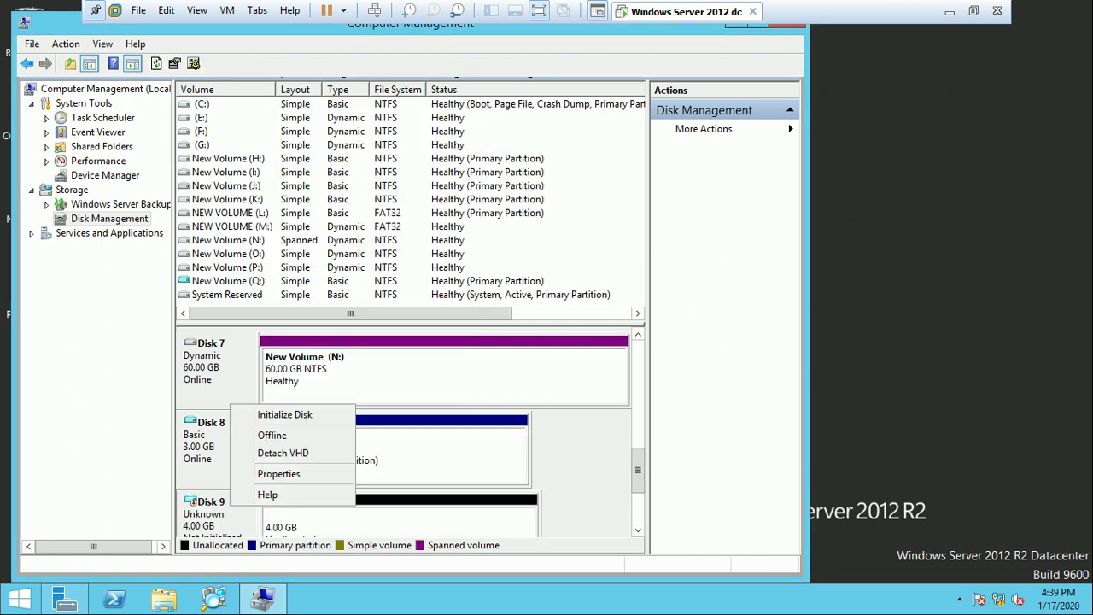
pyautogui.click(284, 414)
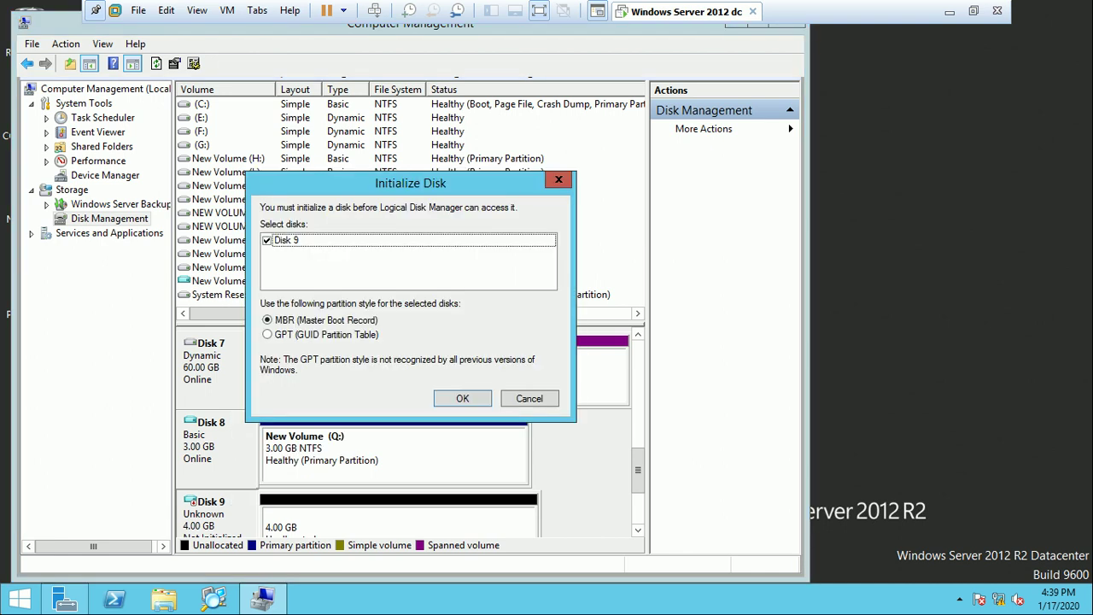
pyautogui.click(452, 395)
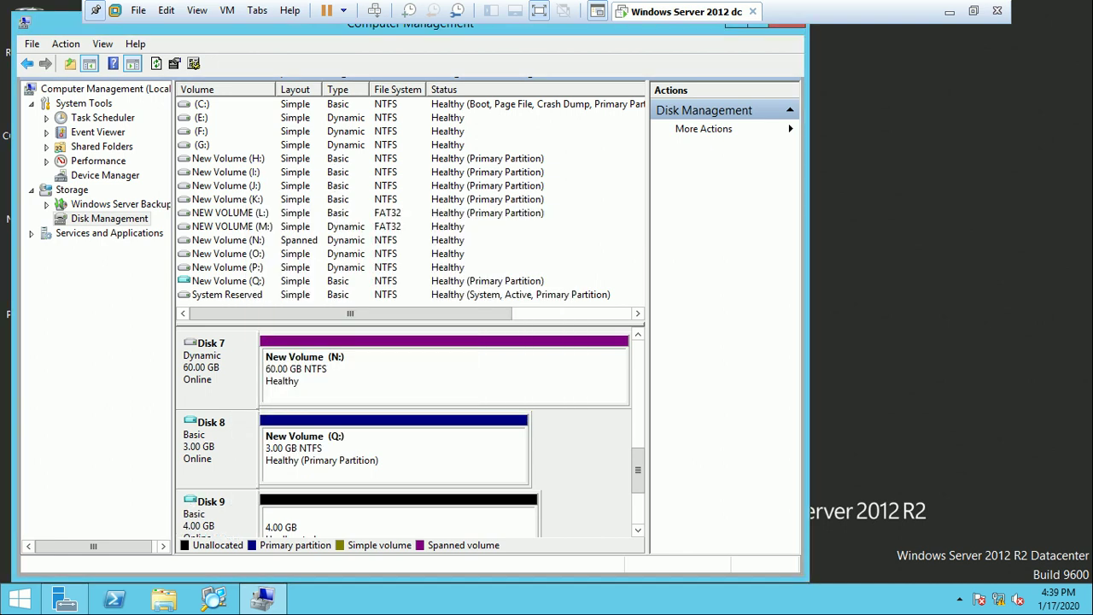
# Create a 4093 MB simple volume on Disk 9 as drive R:, quick-formatted NTFS 'New Volume'
pyautogui.rightClick(333, 520)
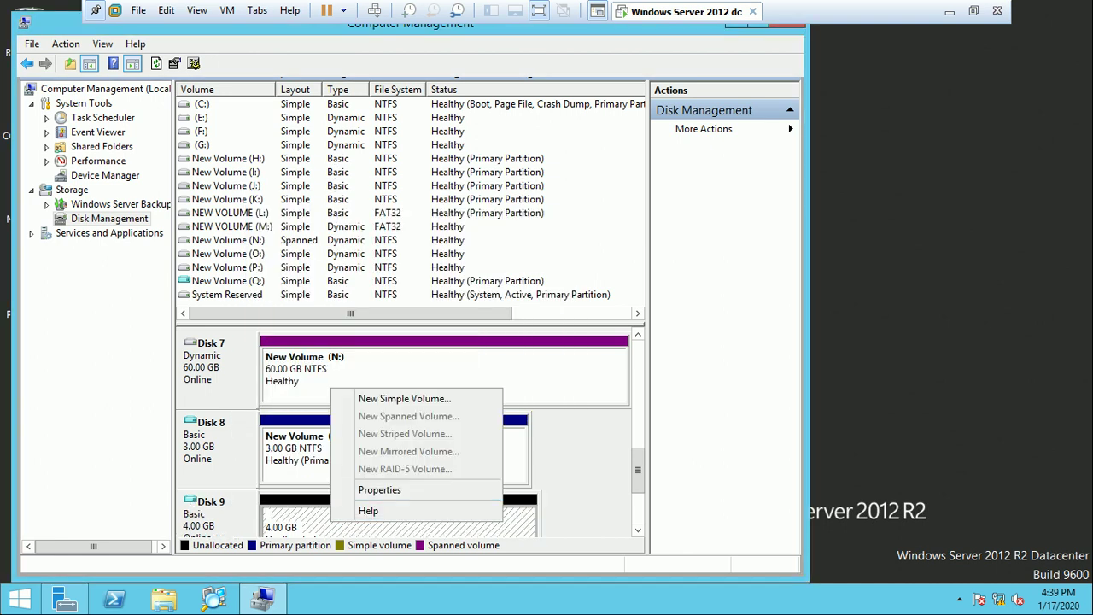
pyautogui.click(404, 398)
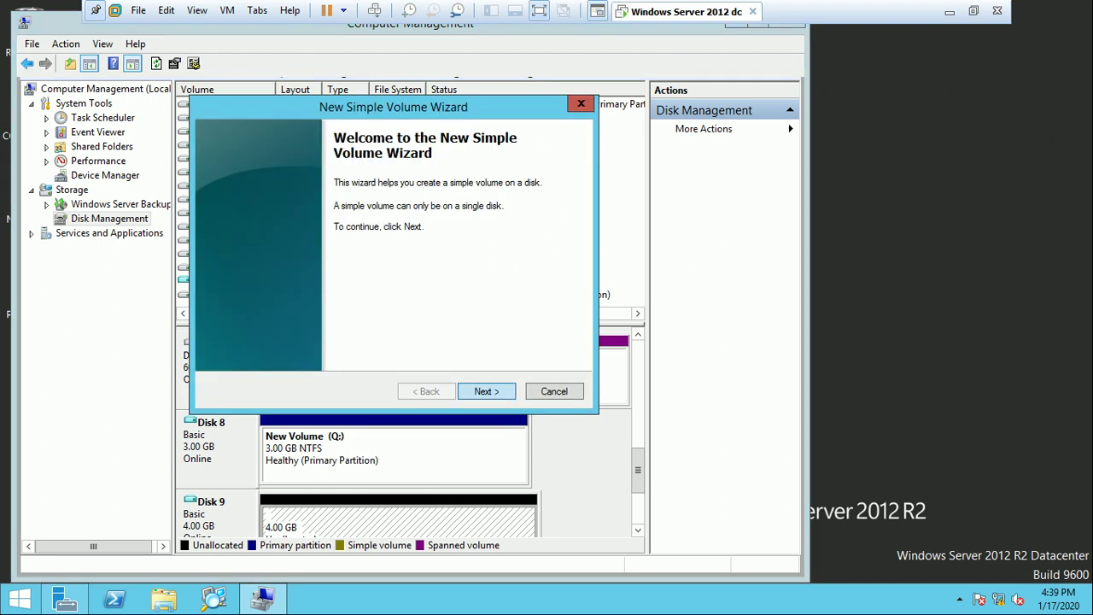
pyautogui.press('Return')
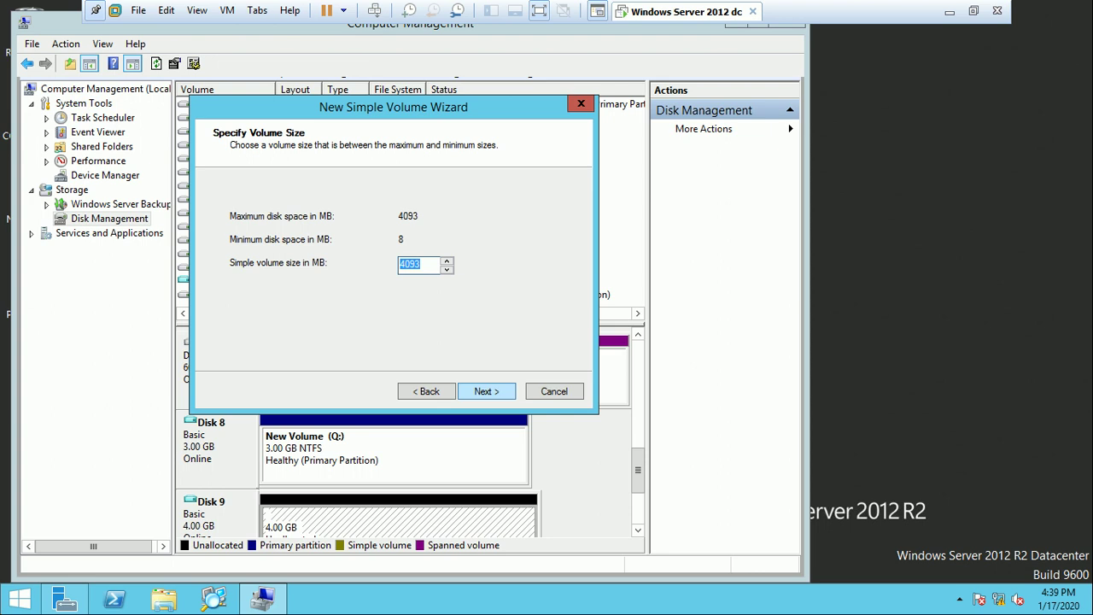
pyautogui.press('Return')
pyautogui.press('Return')
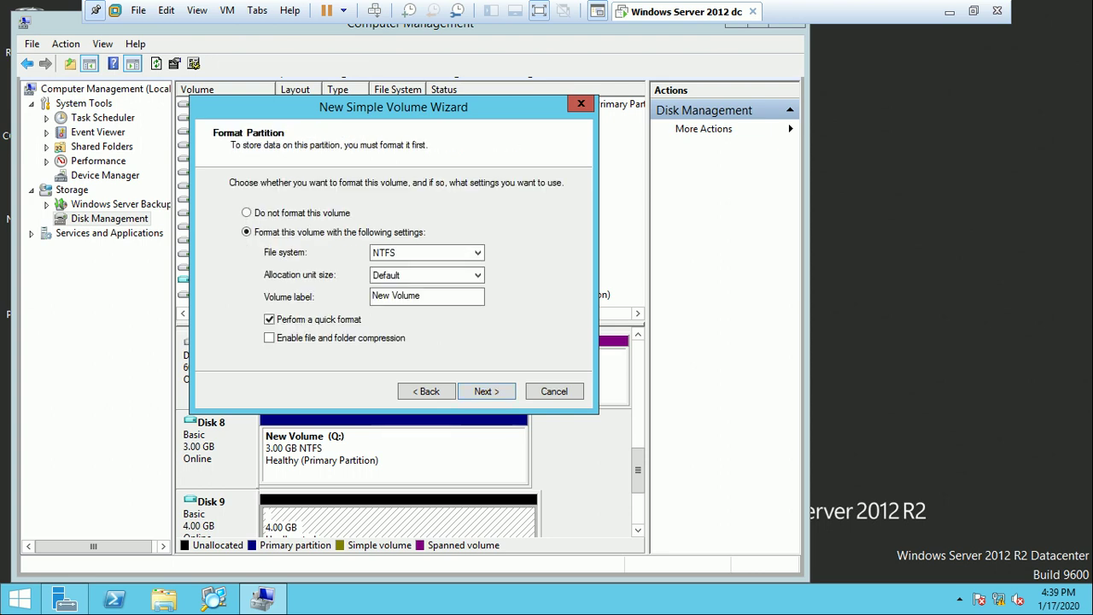
pyautogui.press('Return')
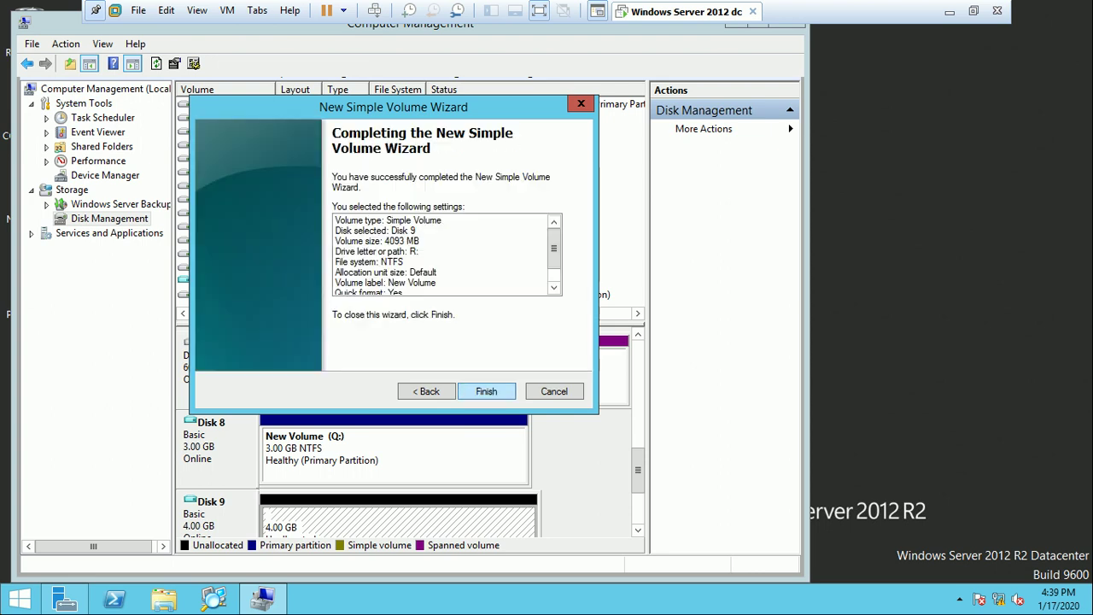
pyautogui.press('Return')
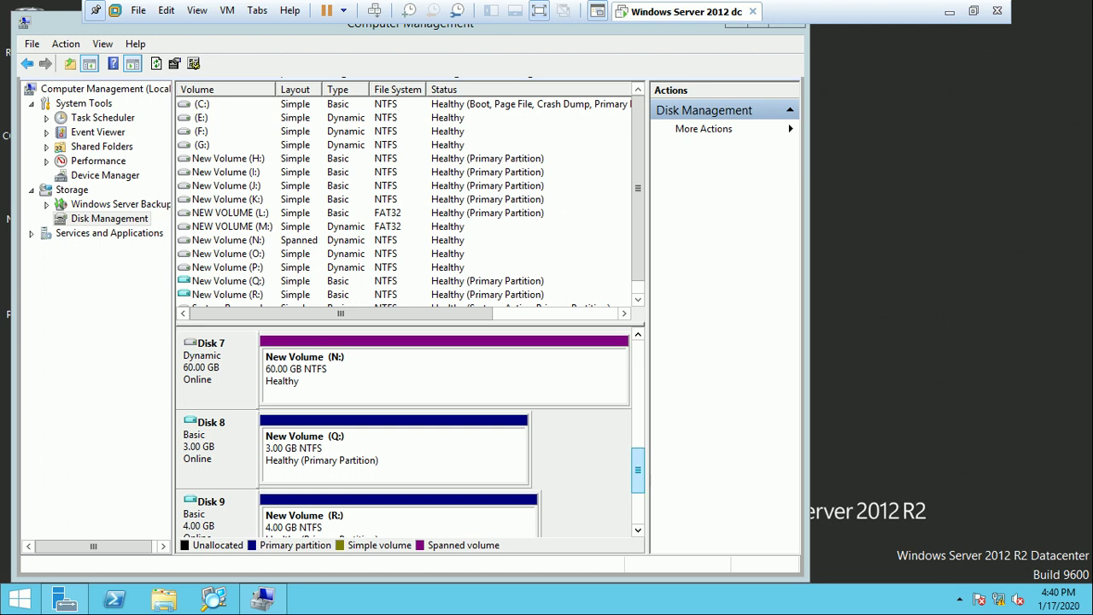
# Open the new R: volume in a File Explorer window
pyautogui.moveTo(638, 470); pyautogui.dragTo(638, 500)
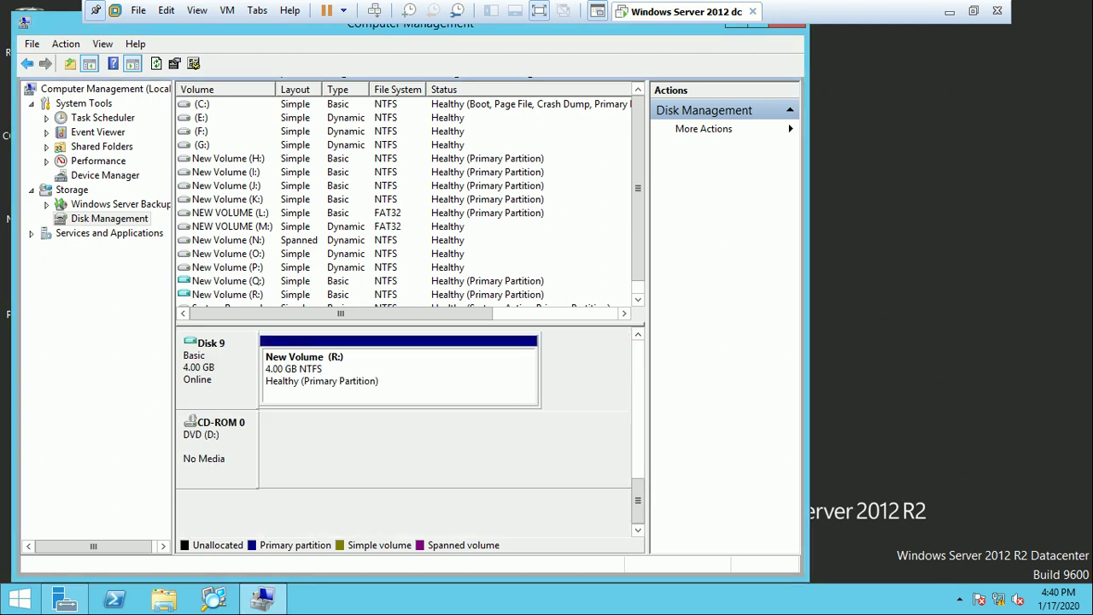
pyautogui.rightClick(312, 363)
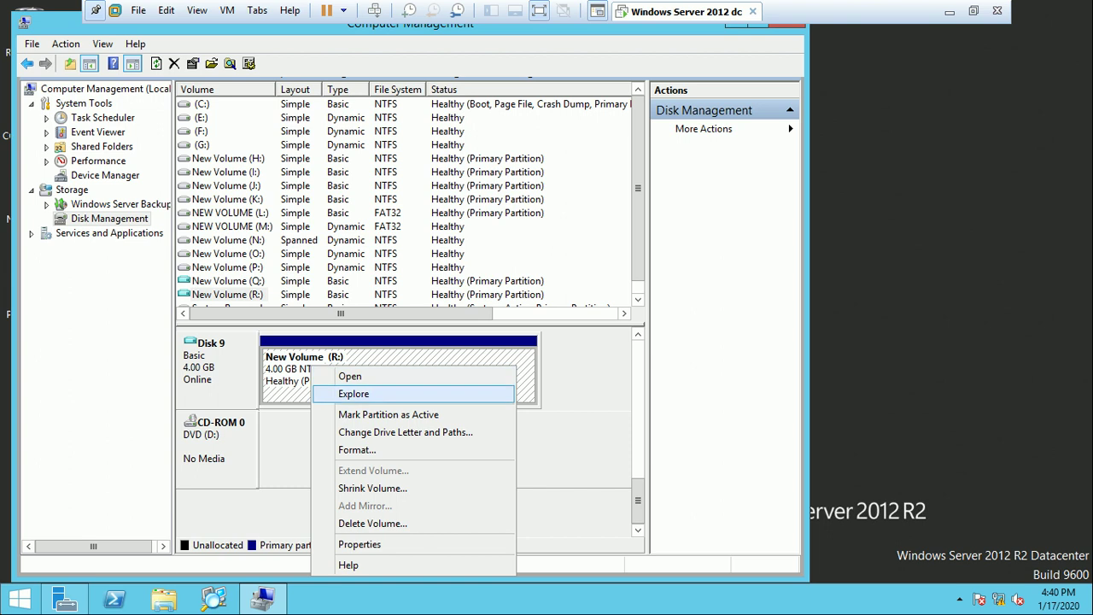
pyautogui.click(342, 395)
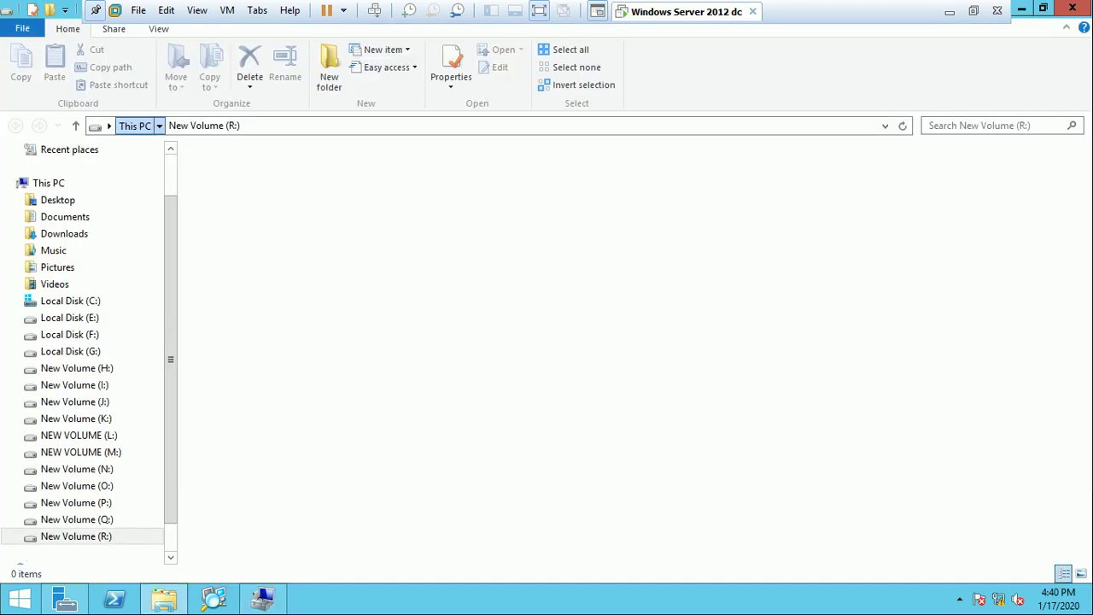
# From This PC, view New Volume (R:) properties showing 3.94 GB free of 3.99 GB
pyautogui.click(134, 126)
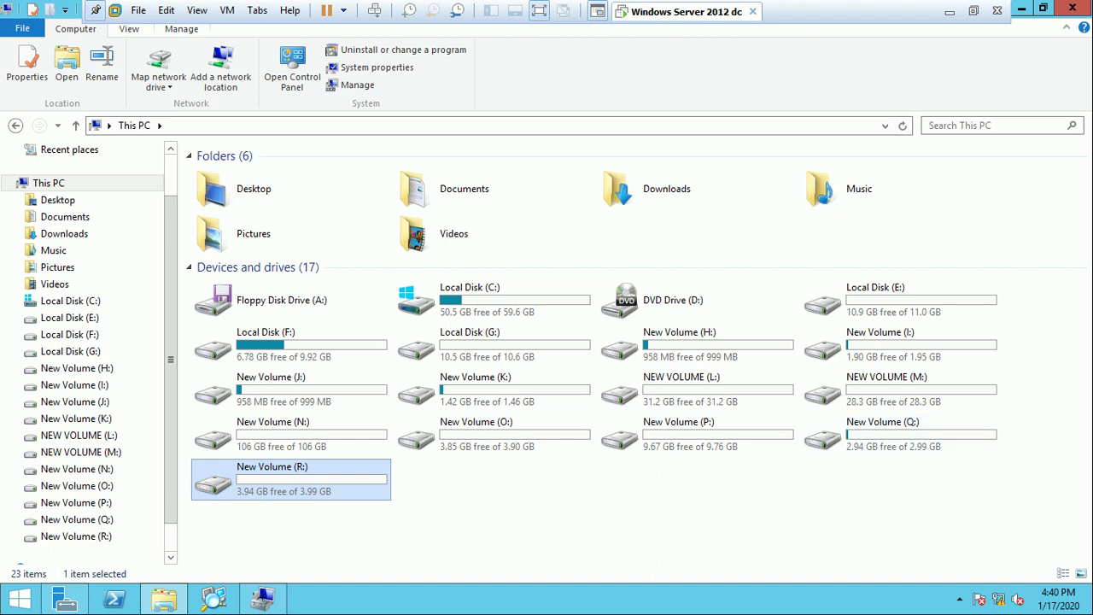
pyautogui.rightClick(254, 476)
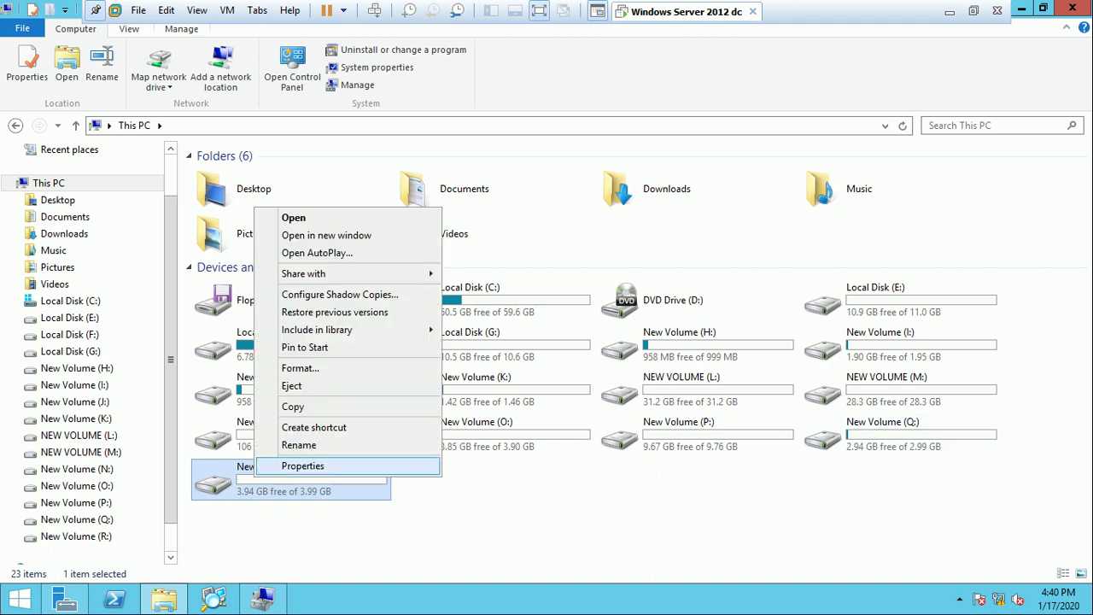
pyautogui.click(325, 465)
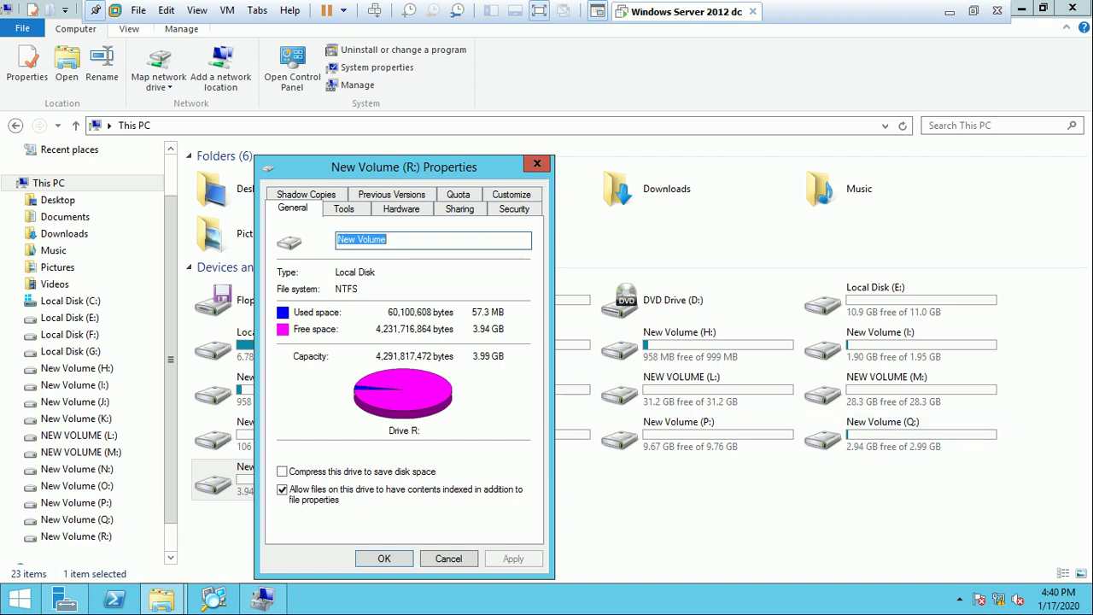
pyautogui.click(536, 164)
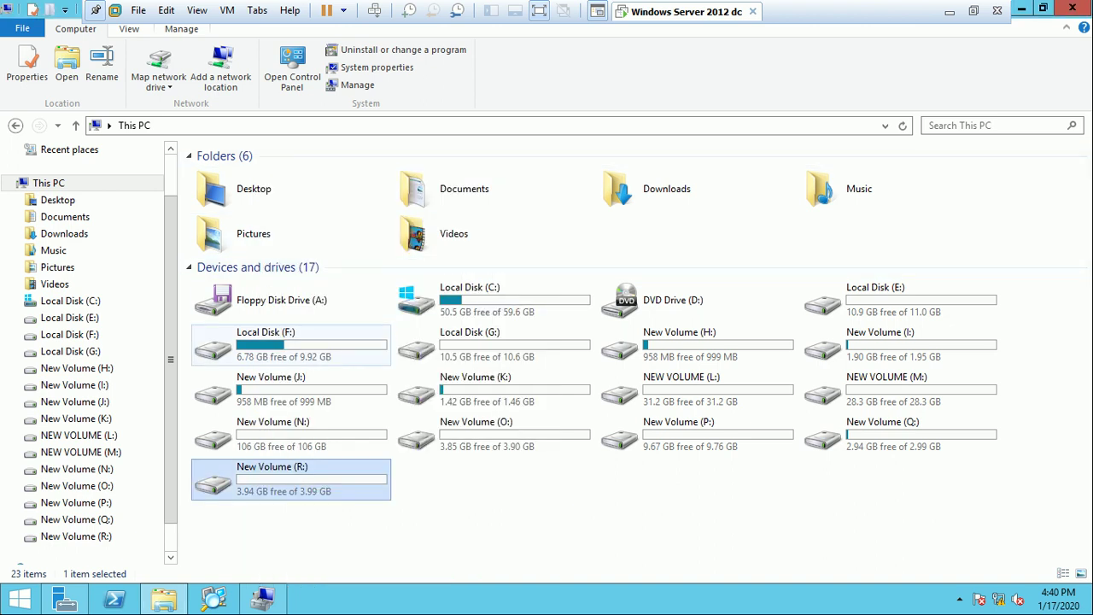
# On Local Disk (F:), view properties of the 3 GB 'hany' and 56 MB 'hany d' images
pyautogui.click(290, 345)
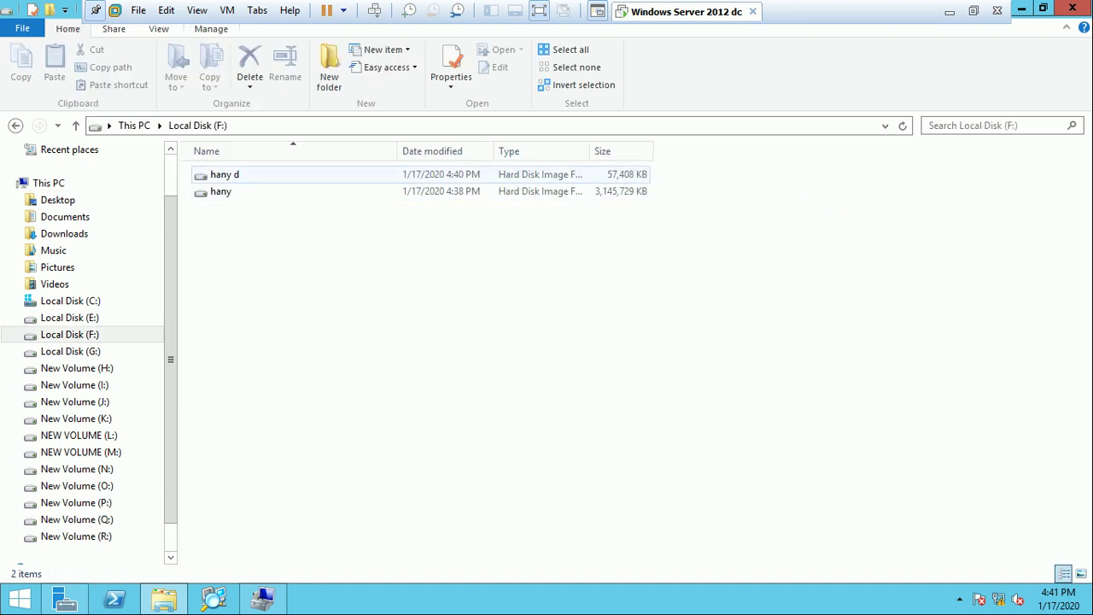
pyautogui.rightClick(220, 175)
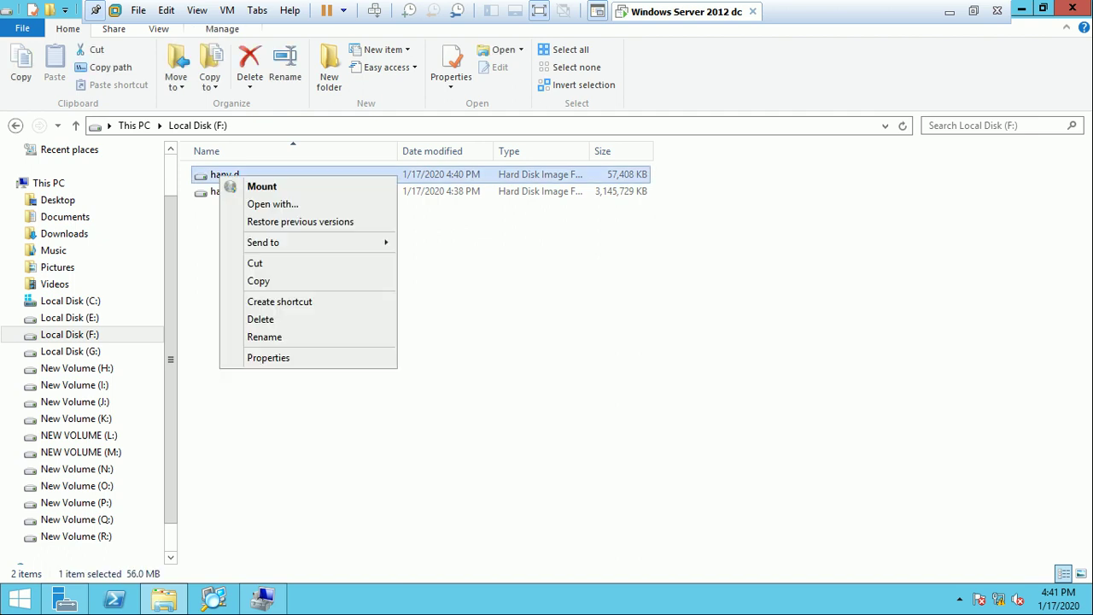
pyautogui.click(215, 191)
pyautogui.rightClick(215, 192)
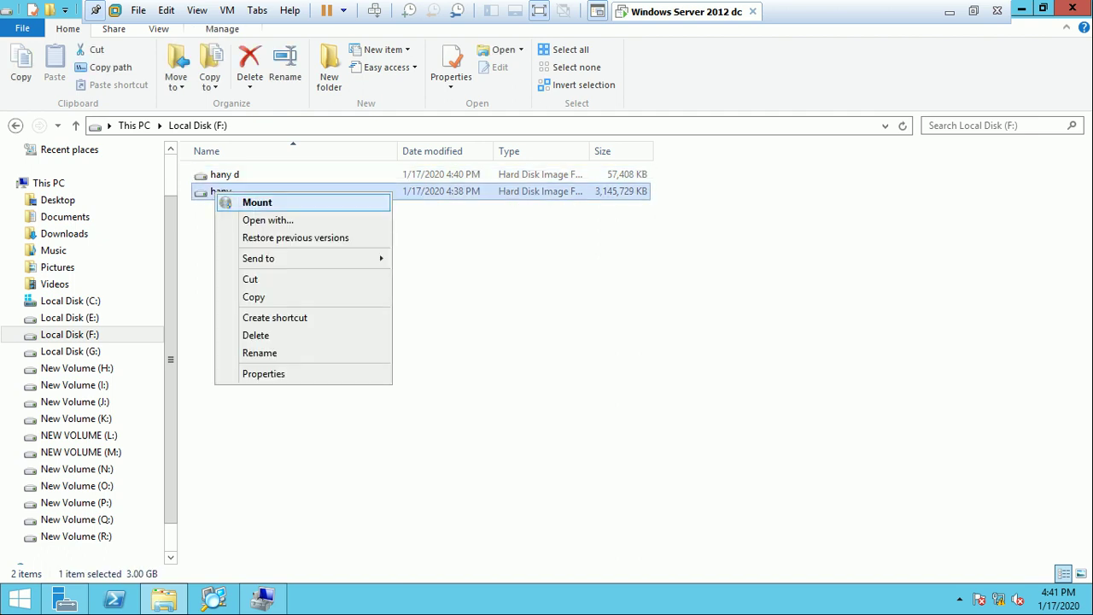
pyautogui.click(263, 374)
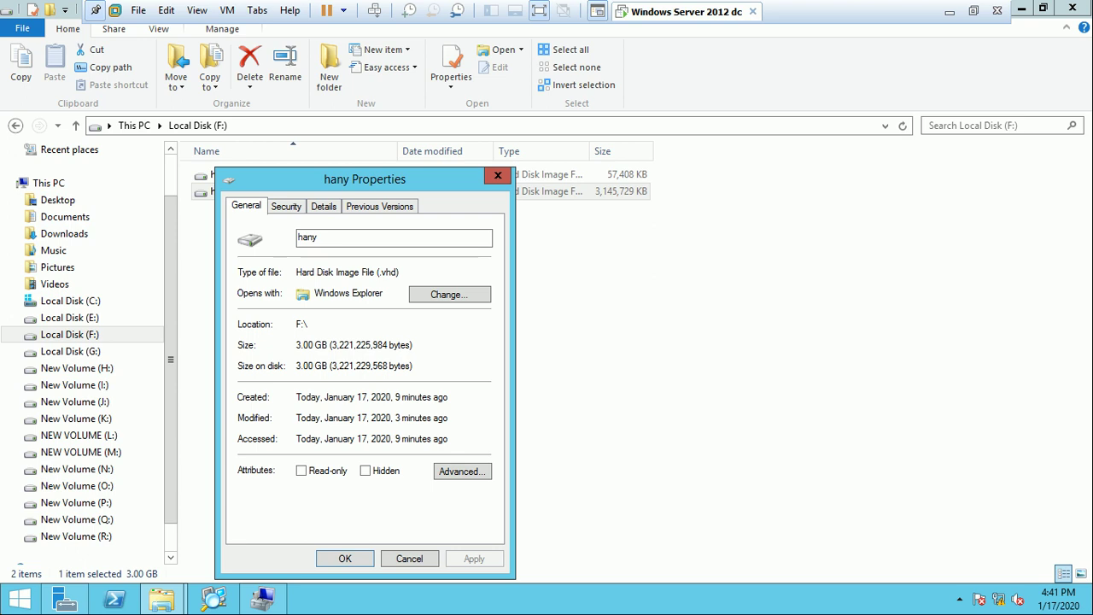
pyautogui.click(498, 175)
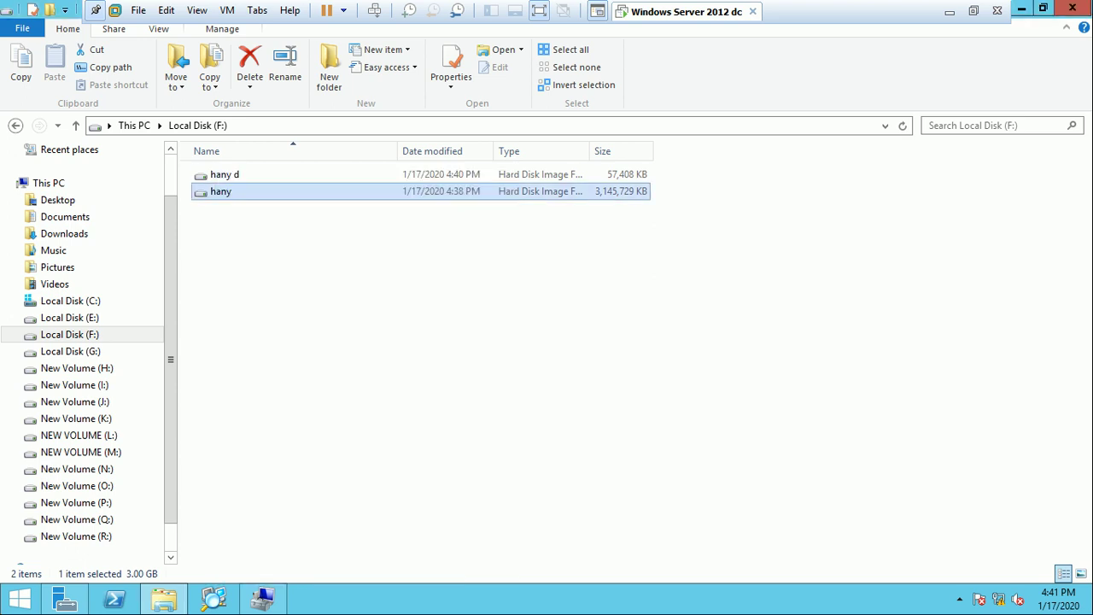
pyautogui.rightClick(215, 175)
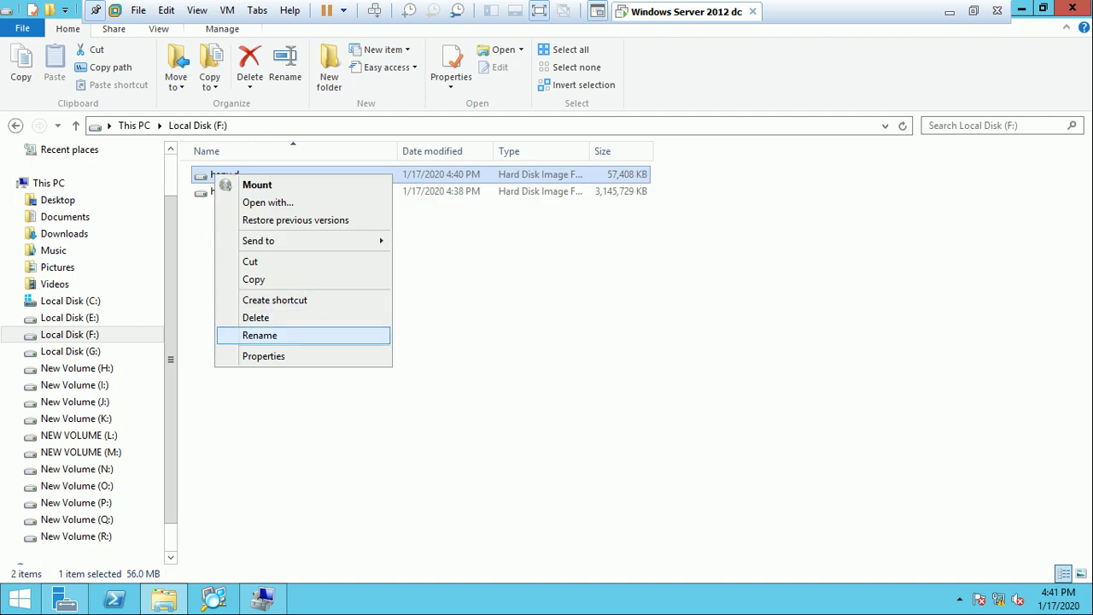
pyautogui.click(263, 356)
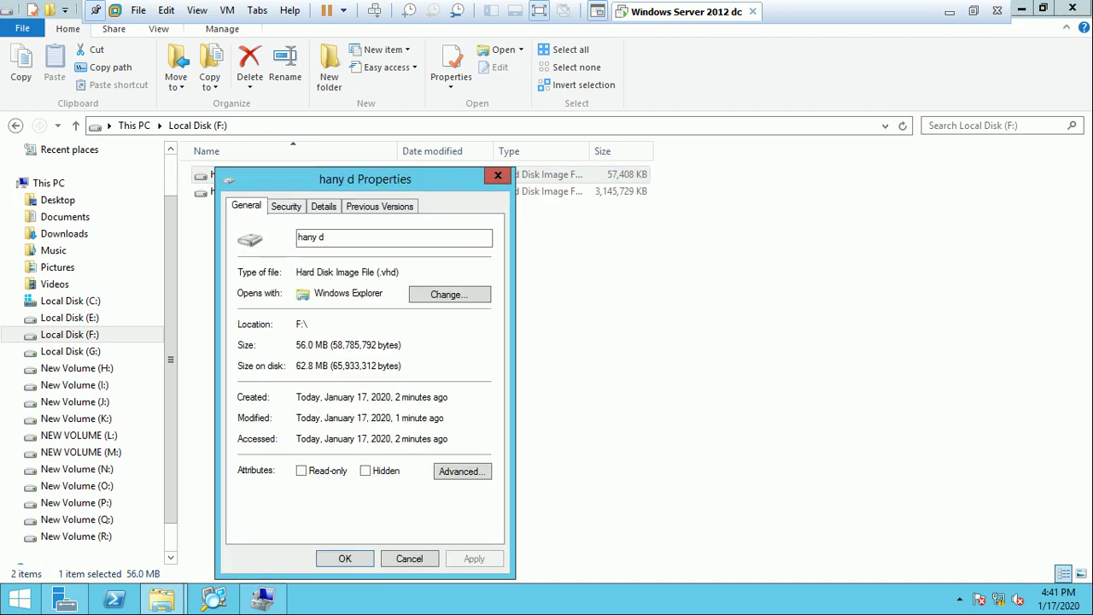
pyautogui.moveTo(297, 345); pyautogui.dragTo(307, 345)
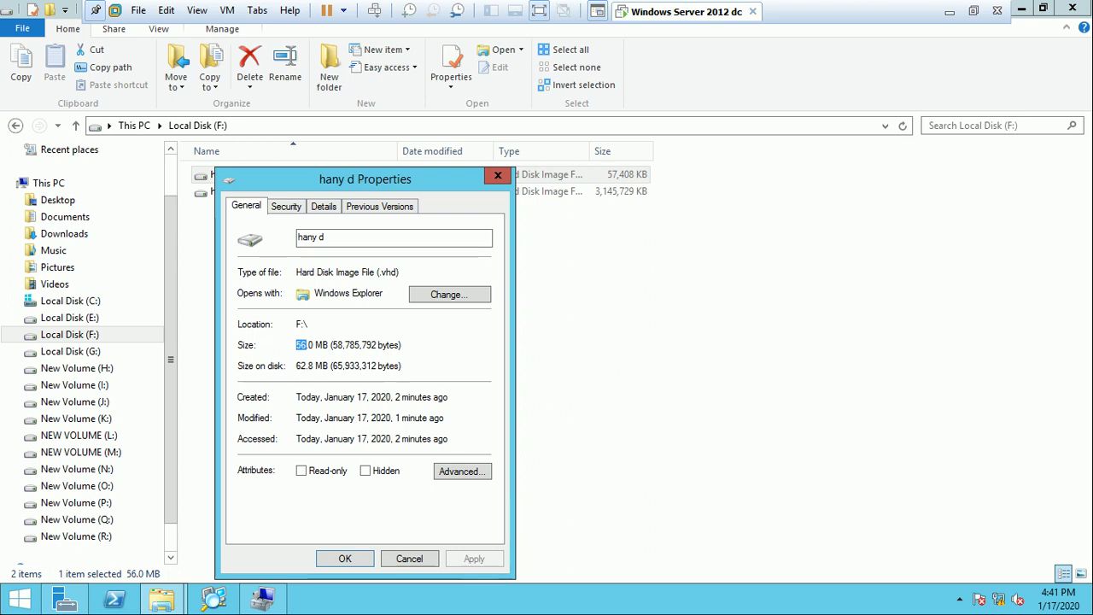
pyautogui.click(498, 175)
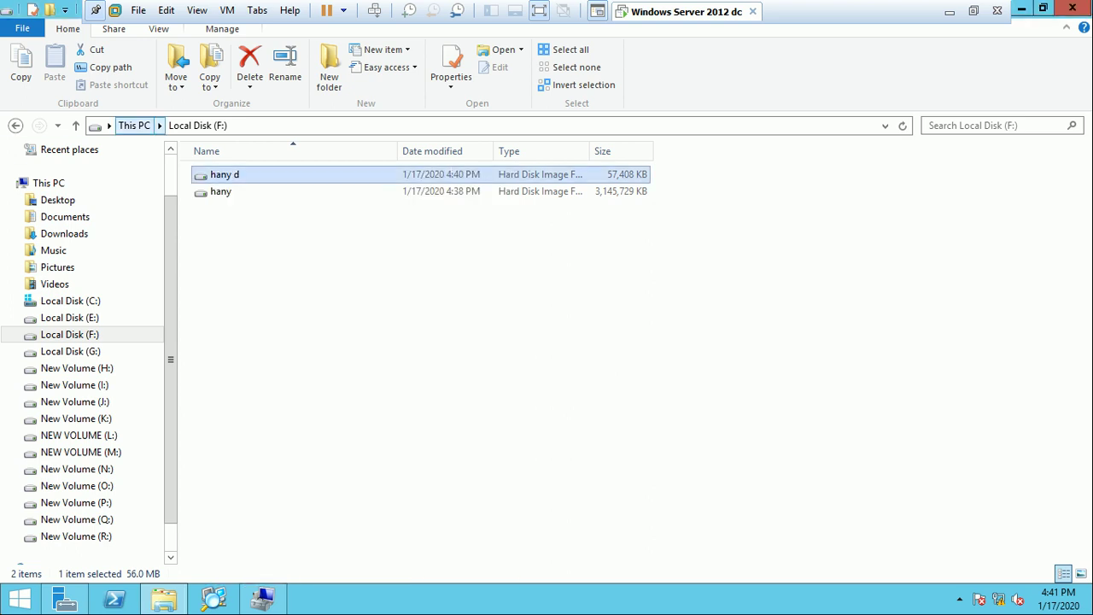
# From This PC, review the properties of New Volume (R:) and New Volume (Q:)
pyautogui.click(134, 126)
pyautogui.rightClick(293, 475)
pyautogui.click(342, 463)
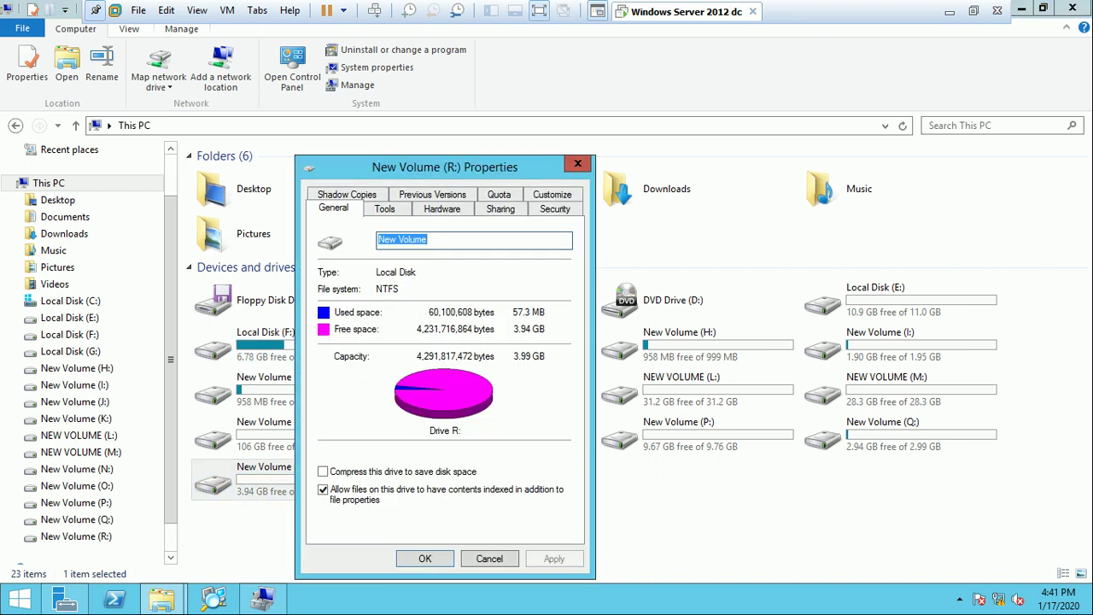
pyautogui.click(578, 163)
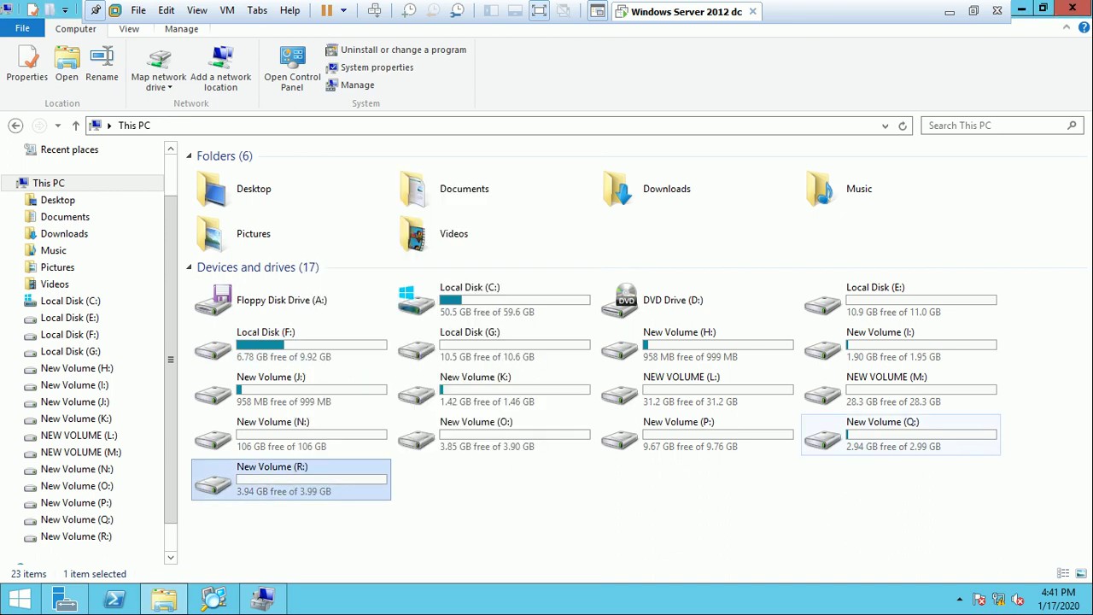
pyautogui.rightClick(902, 435)
pyautogui.click(949, 426)
pyautogui.click(986, 586)
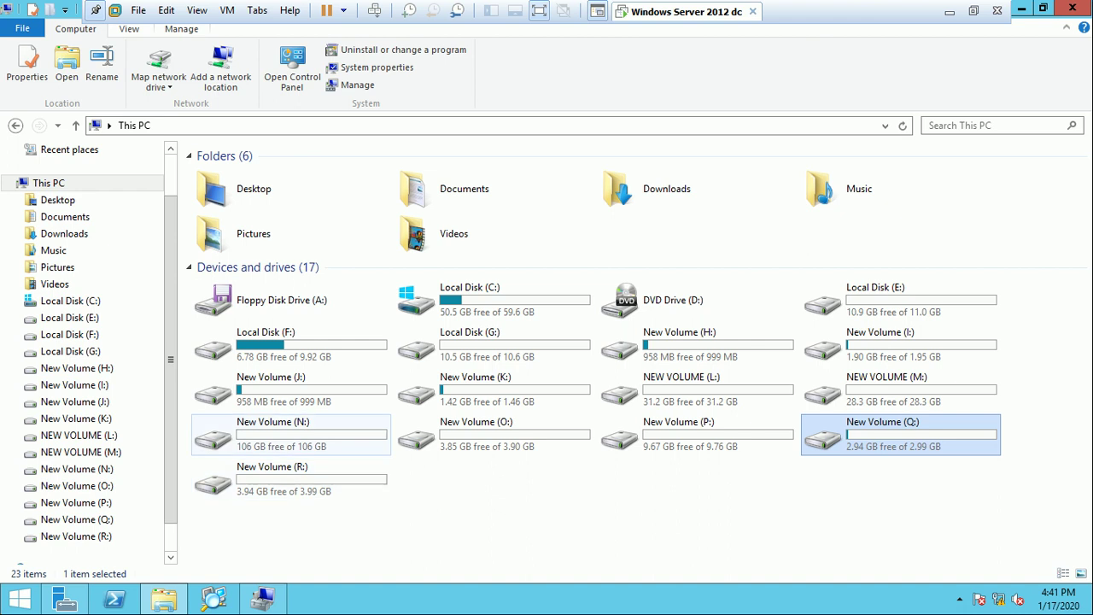
# Recheck the 56 MB 'hany d' image properties on Local Disk (F:), then return to This PC
pyautogui.doubleClick(352, 359)
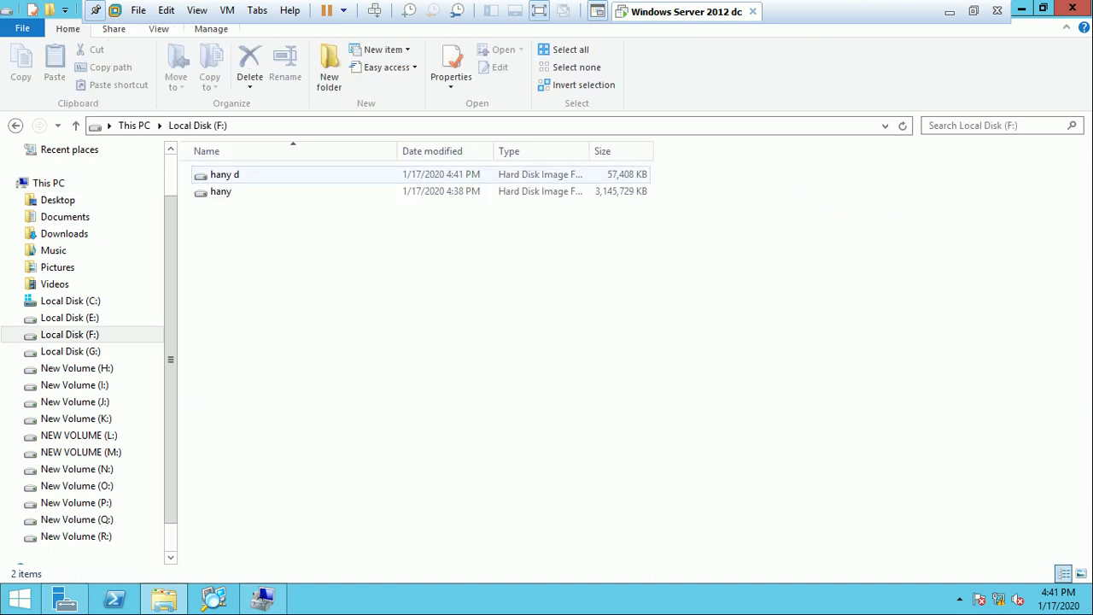
pyautogui.click(224, 174)
pyautogui.rightClick(226, 173)
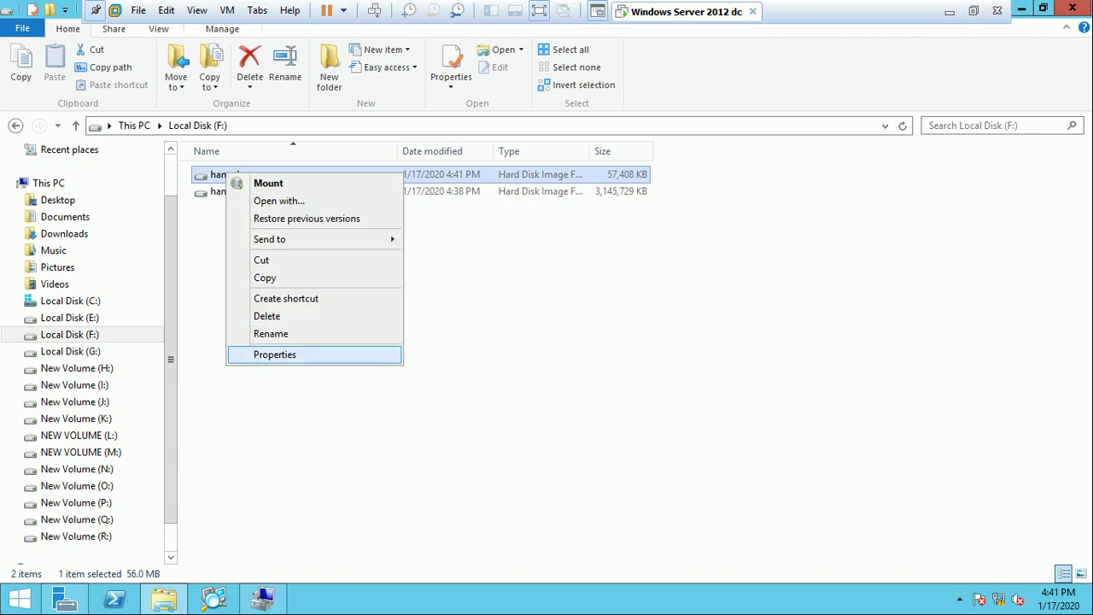
pyautogui.click(275, 354)
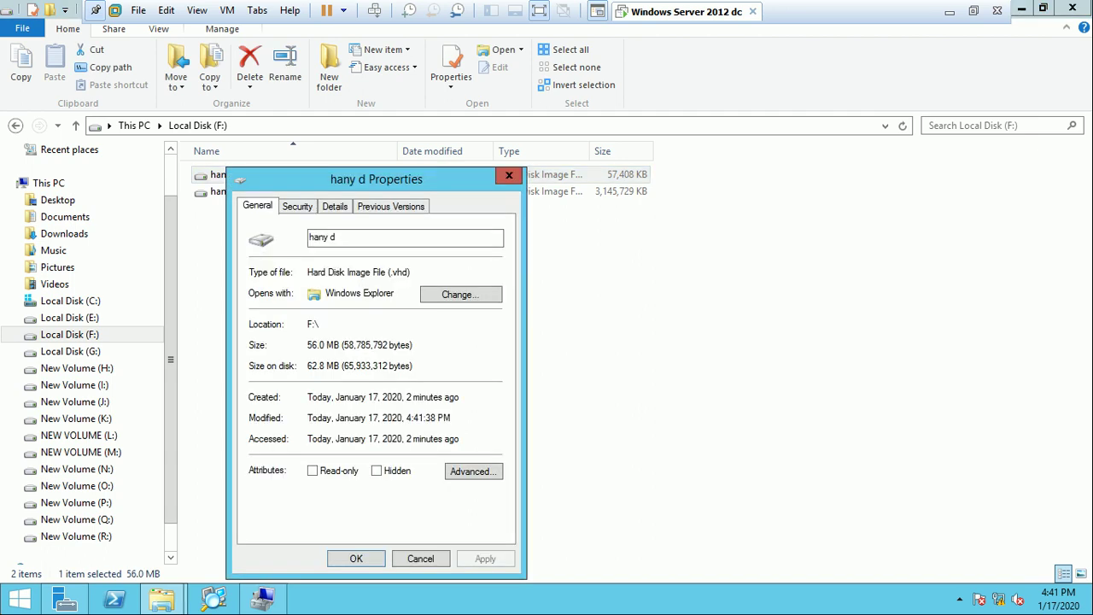
pyautogui.click(420, 559)
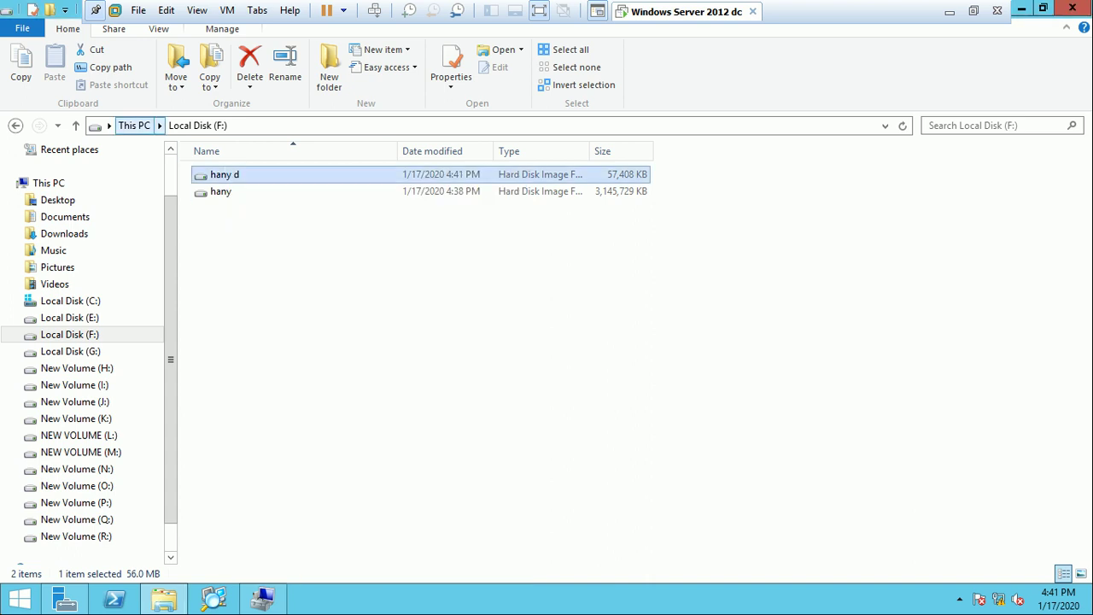
pyautogui.click(134, 125)
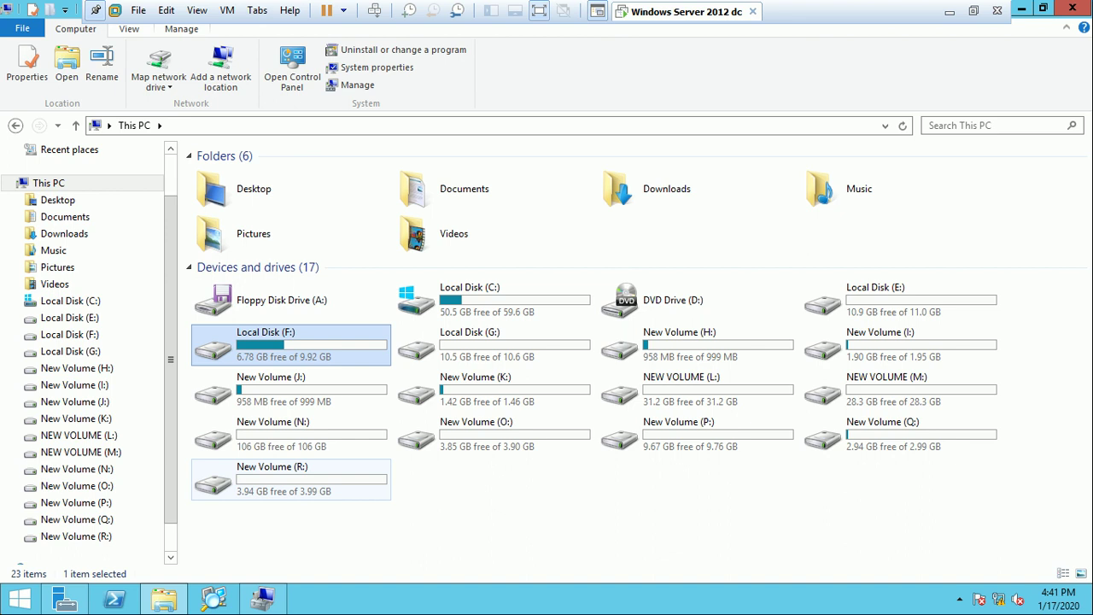
# On New Volume (R:), create a text document, give it the user's name, and open it in Notepad
pyautogui.doubleClick(282, 478)
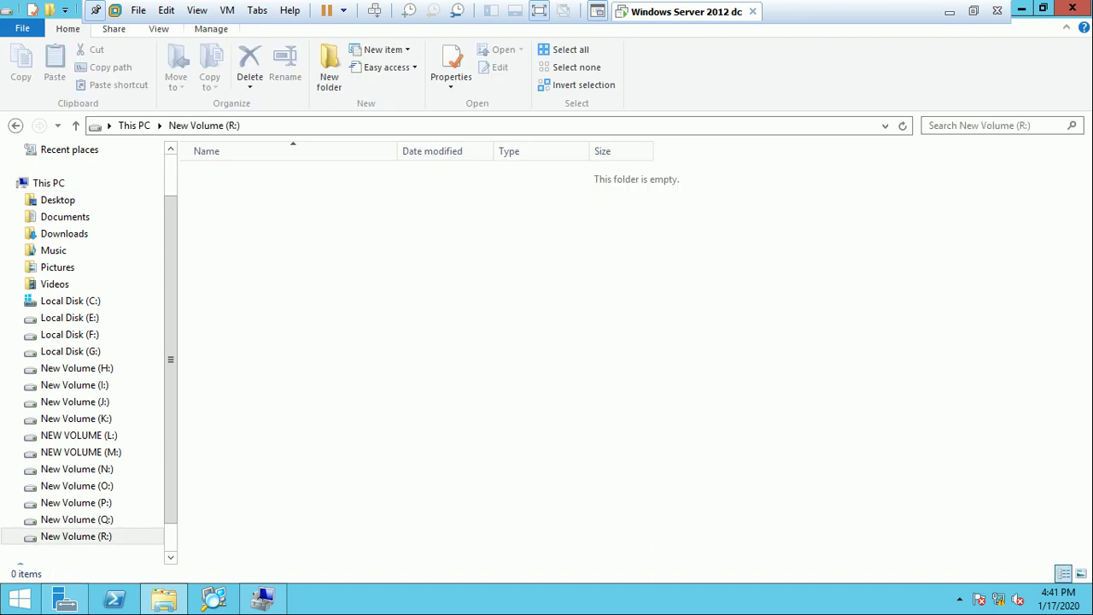
pyautogui.rightClick(357, 223)
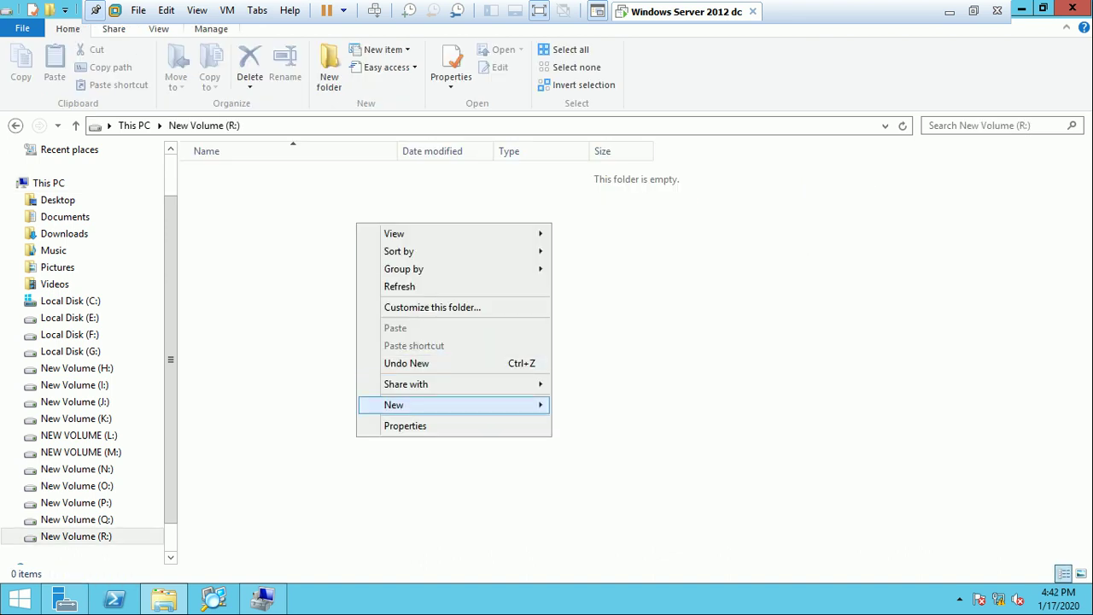
pyautogui.moveTo(461, 405)
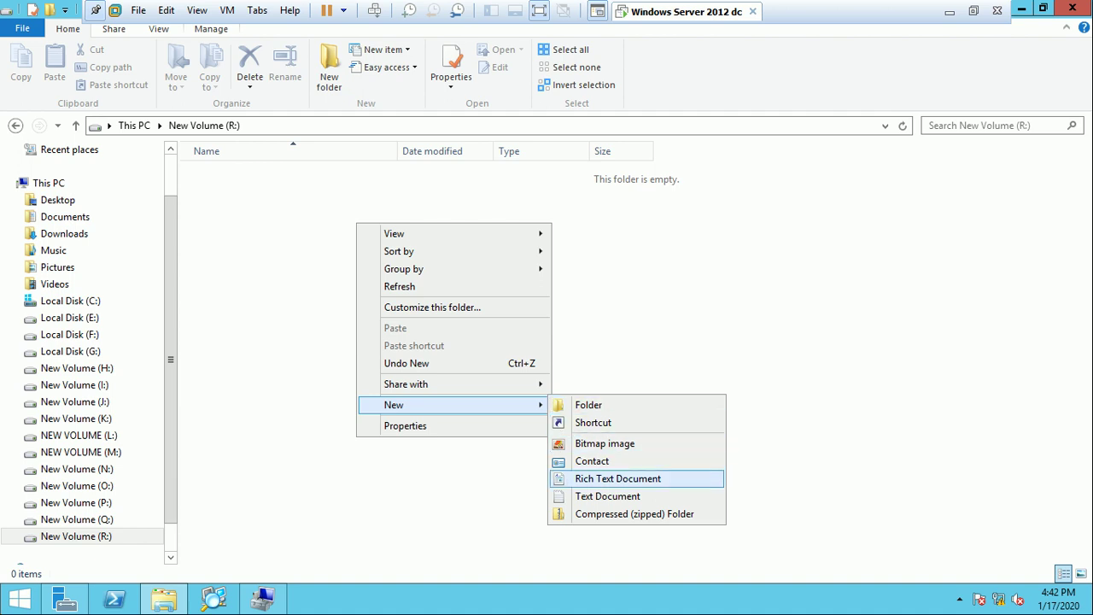
pyautogui.click(607, 496)
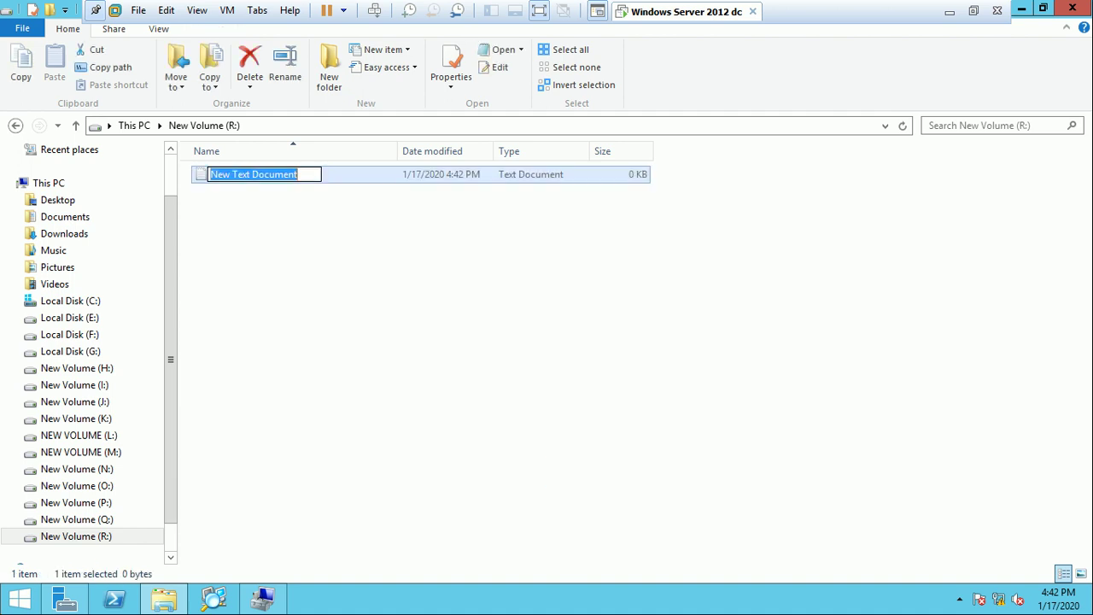
pyautogui.write('ha')
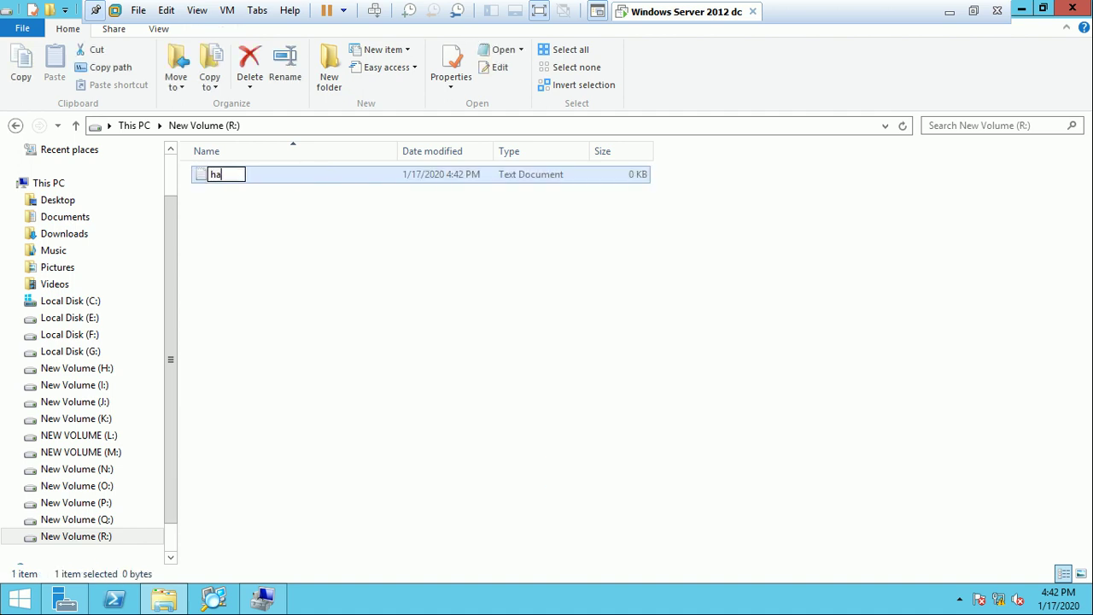
pyautogui.write('ny ahmed')
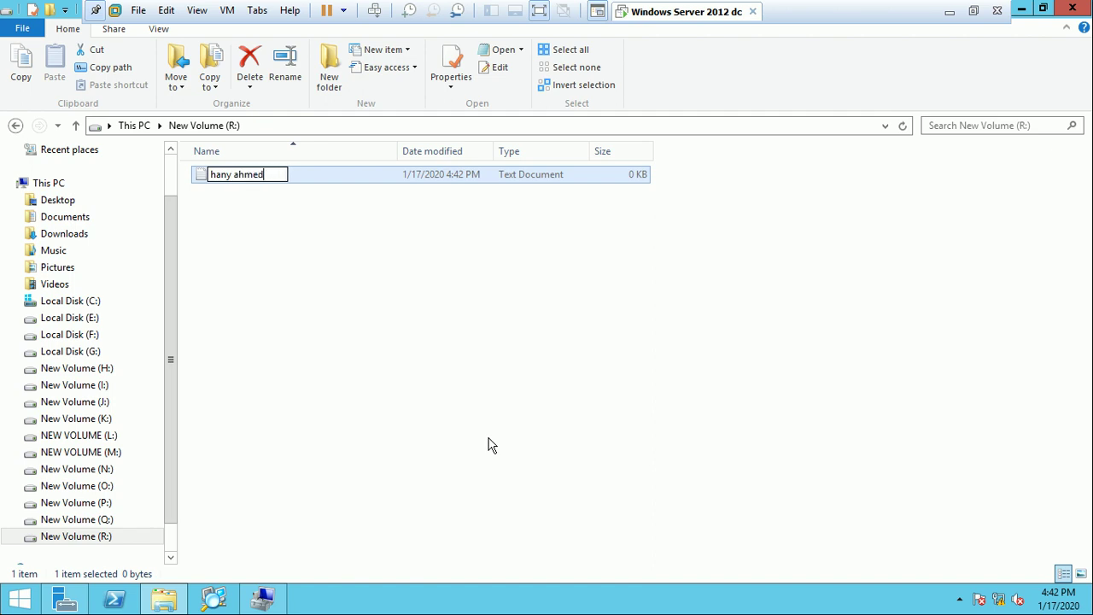
pyautogui.press('Return')
pyautogui.press('Return')
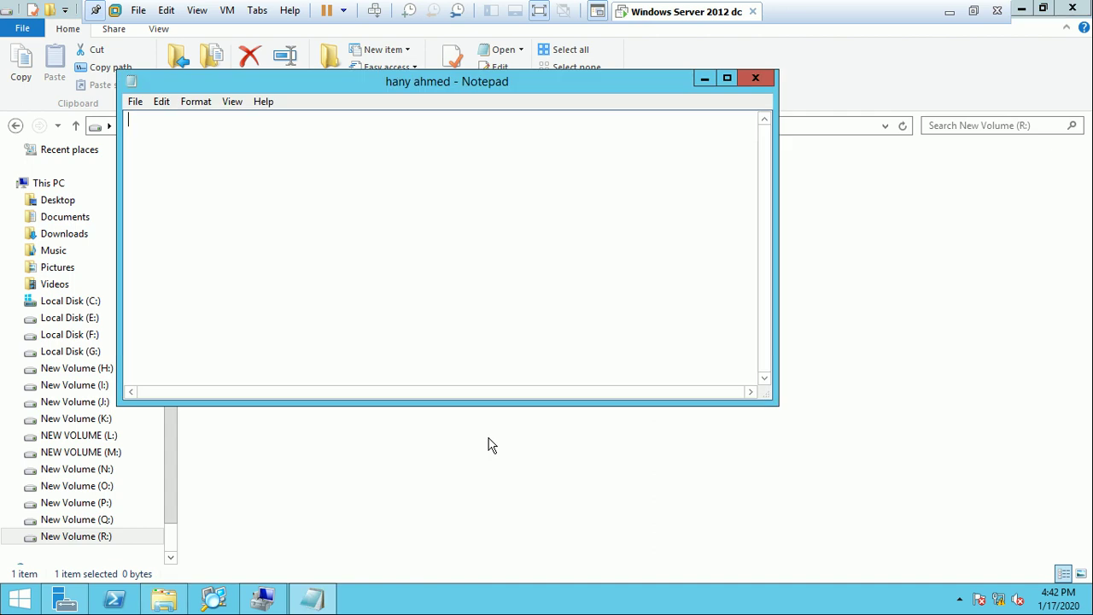
# Enter a name line plus 'mcsa' and 'vhd', save the file, and close Notepad
pyautogui.write('e')
pyautogui.write('lela')
pyautogui.write('d')
pyautogui.write('y ')
pyautogui.write('mcsa')
pyautogui.press('Return')
pyautogui.write('vhd')
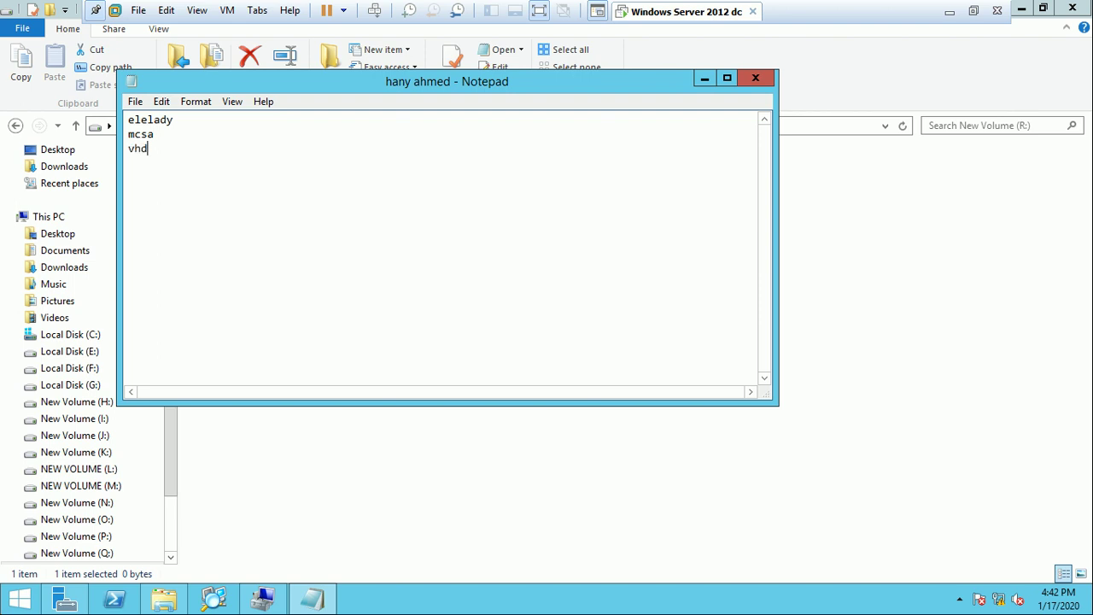
pyautogui.press('alt')
pyautogui.press('Up')
pyautogui.press('Up')
pyautogui.press('Up')
pyautogui.press('Up')
pyautogui.press('Up')
pyautogui.press('Up')
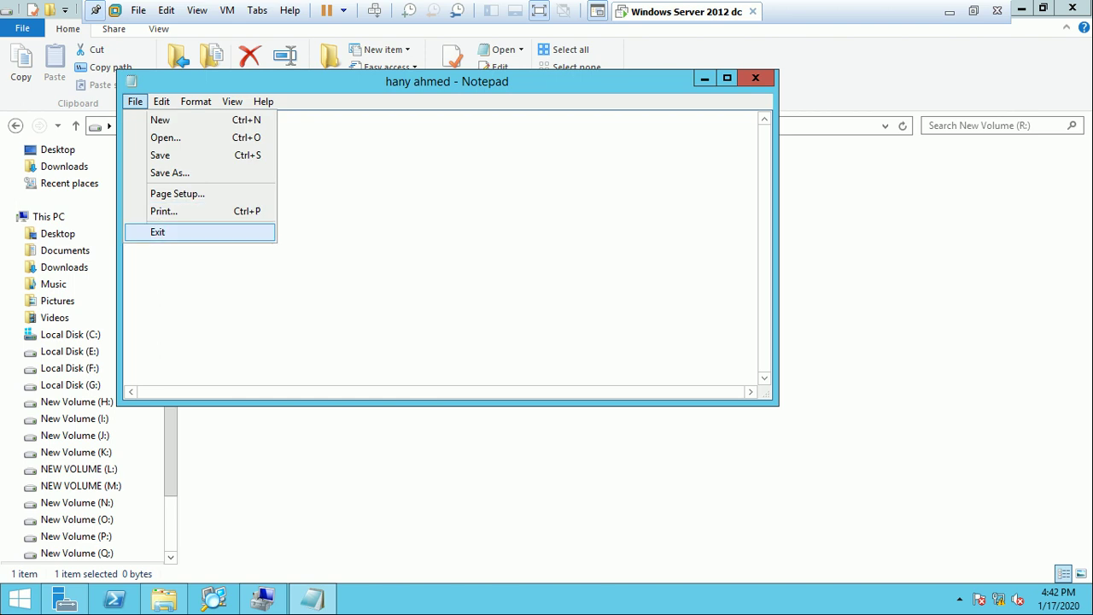
pyautogui.press('Down')
pyautogui.press('Down')
pyautogui.press('Up')
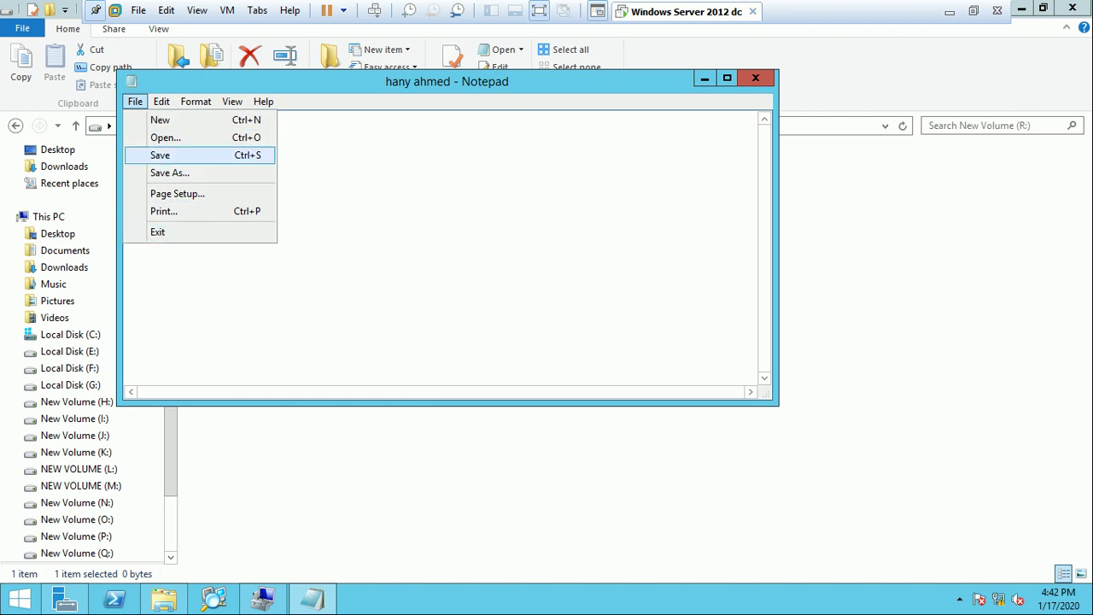
pyautogui.press('Return')
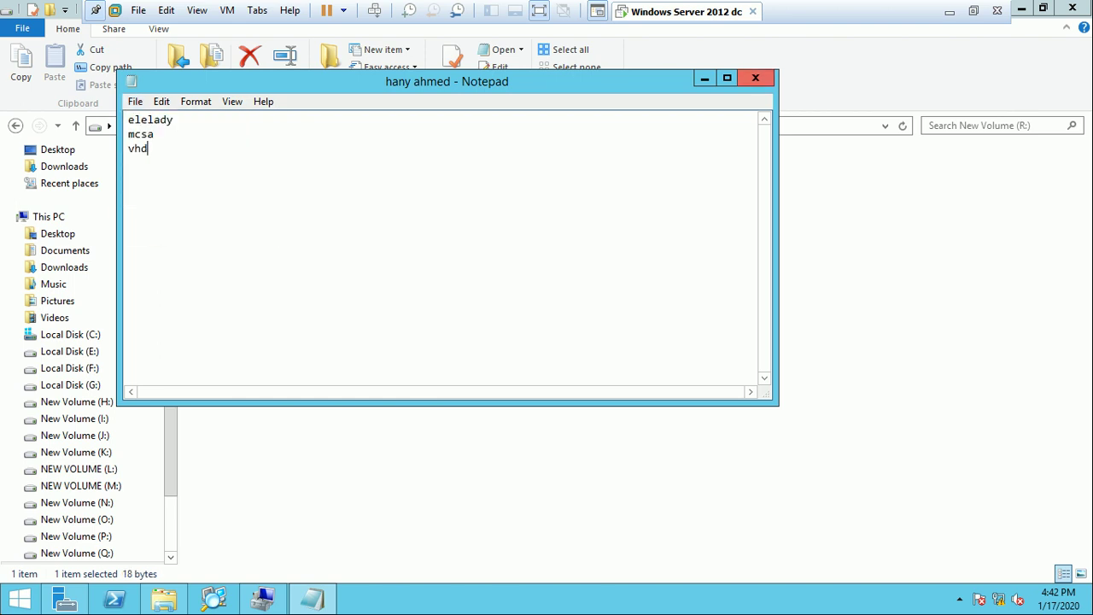
pyautogui.click(755, 77)
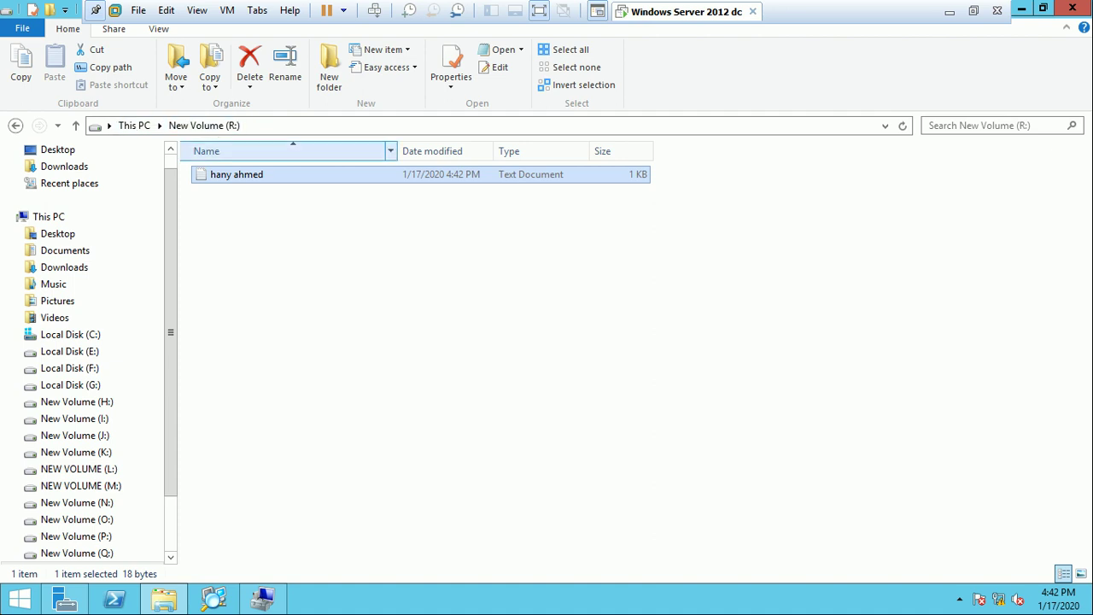
# Open Local Disk (F:) and confirm in Properties that the disk image is 56.0 MB
pyautogui.click(134, 125)
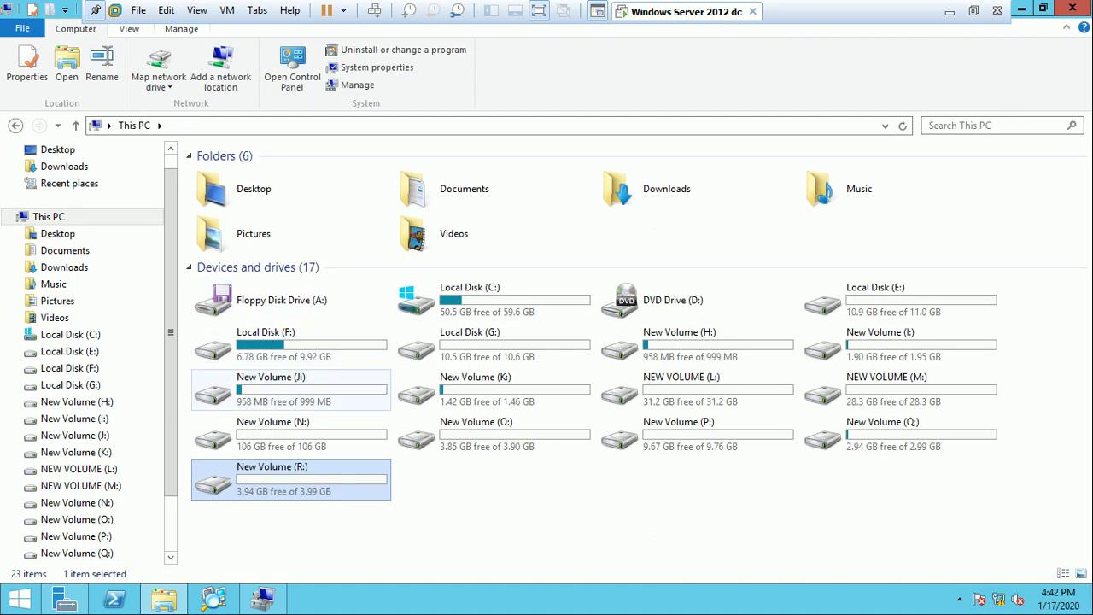
pyautogui.doubleClick(282, 341)
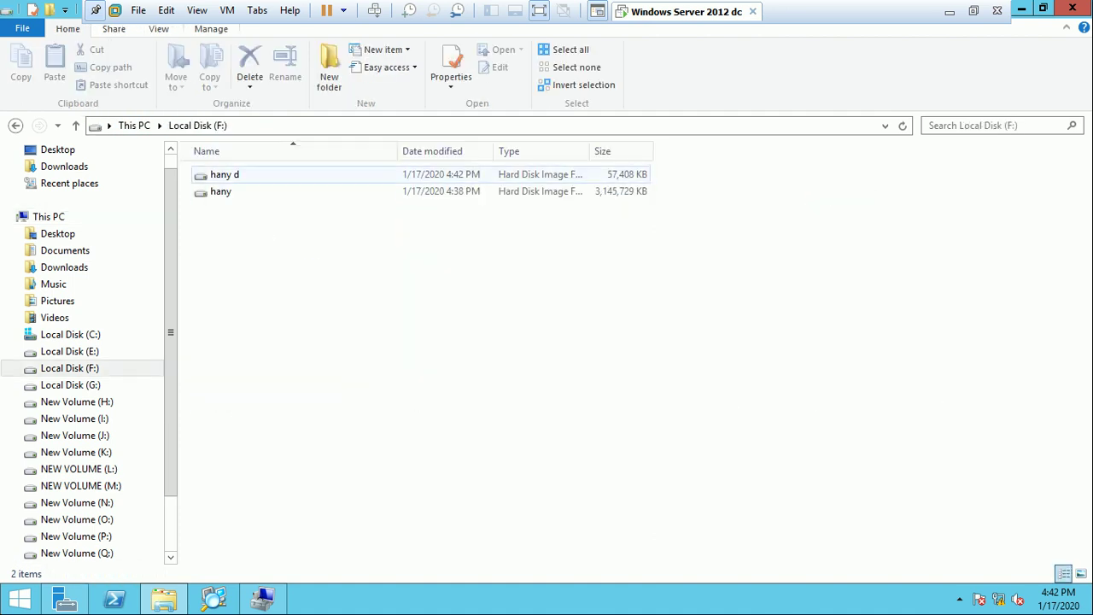
pyautogui.rightClick(218, 175)
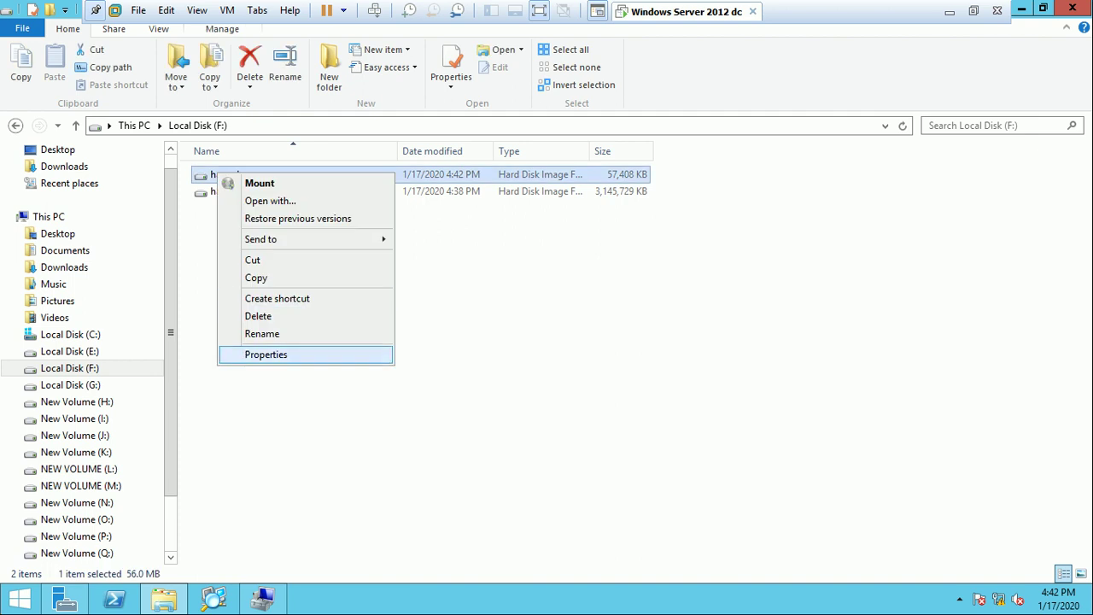
pyautogui.click(265, 355)
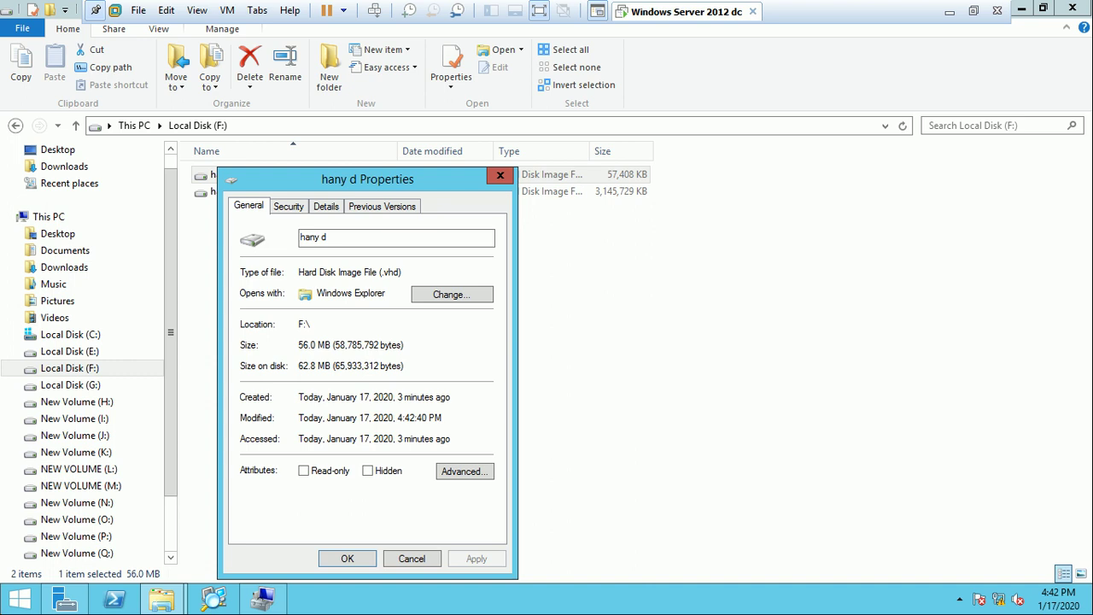
pyautogui.click(412, 558)
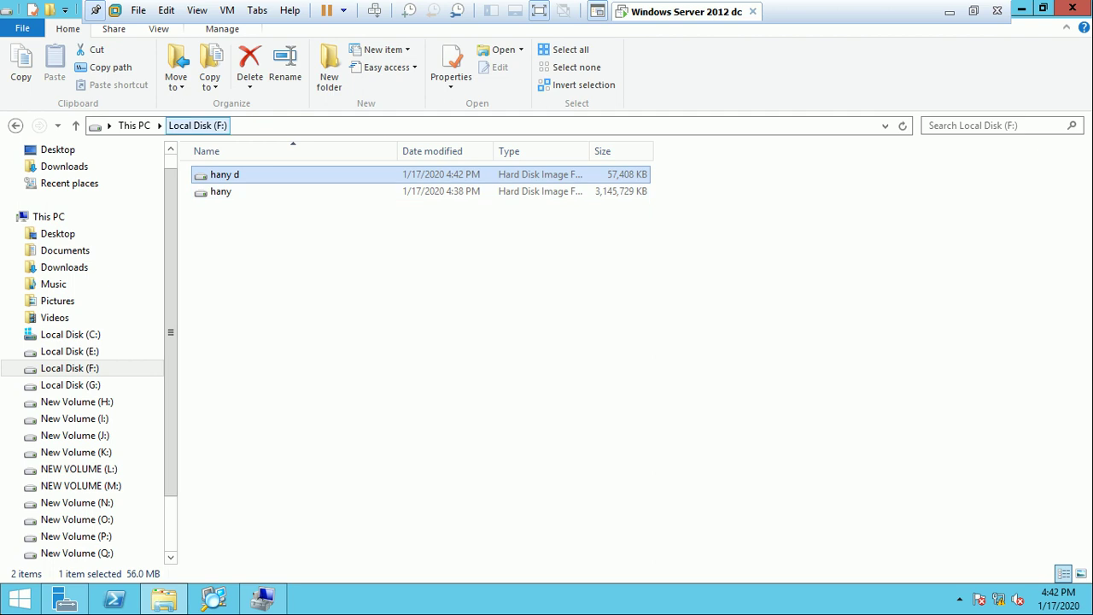
# Return to This PC, select Local Disk (C:), and leave the VM's full-screen view
pyautogui.click(134, 126)
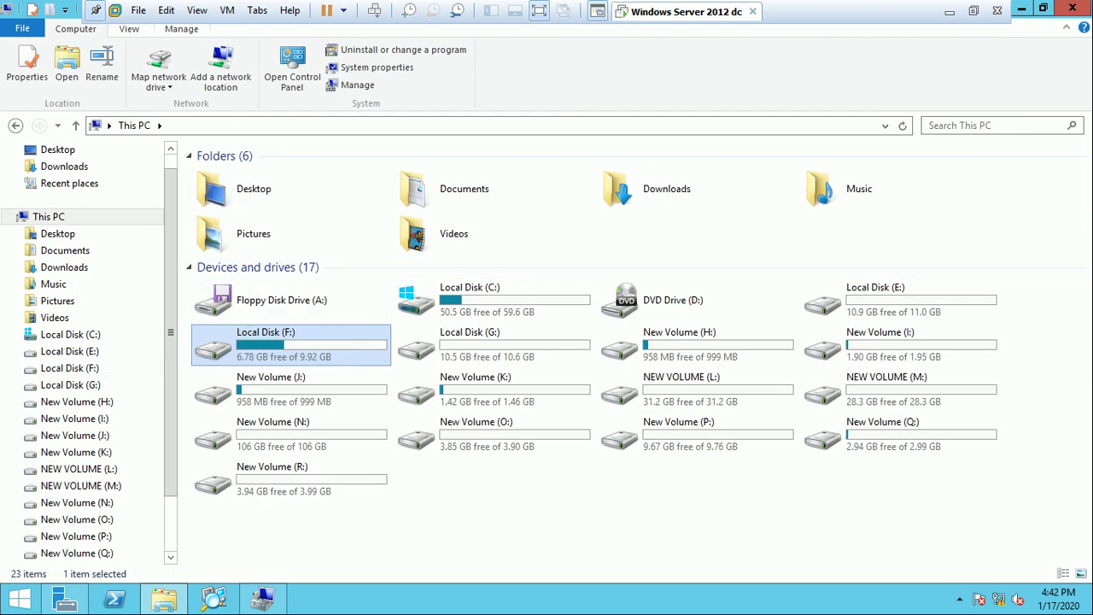
pyautogui.click(493, 300)
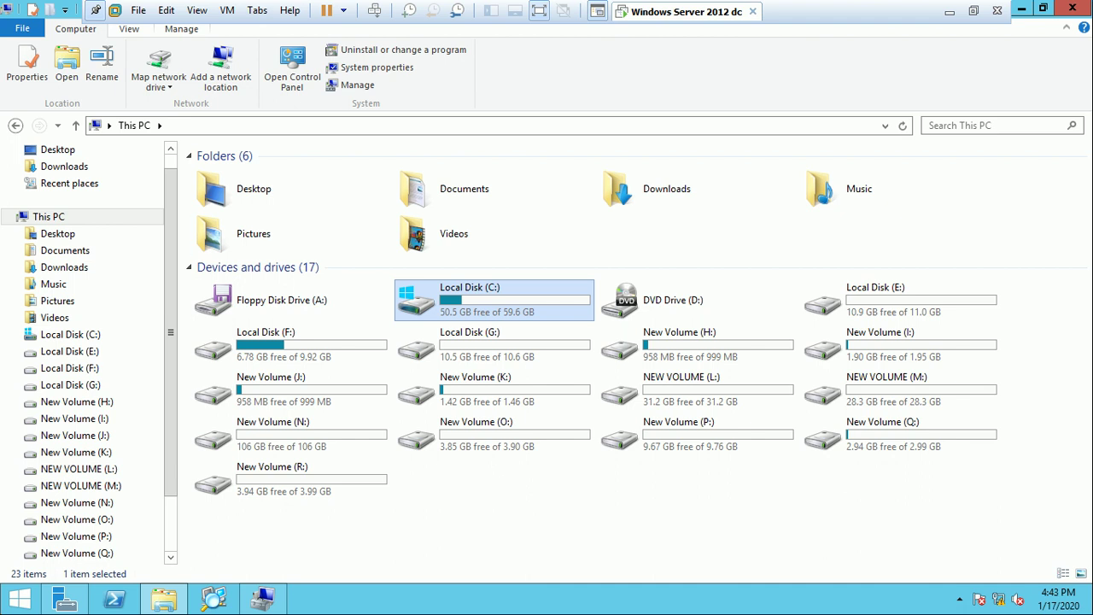
pyautogui.hotkey('ctrl', 'alt', 'Return')
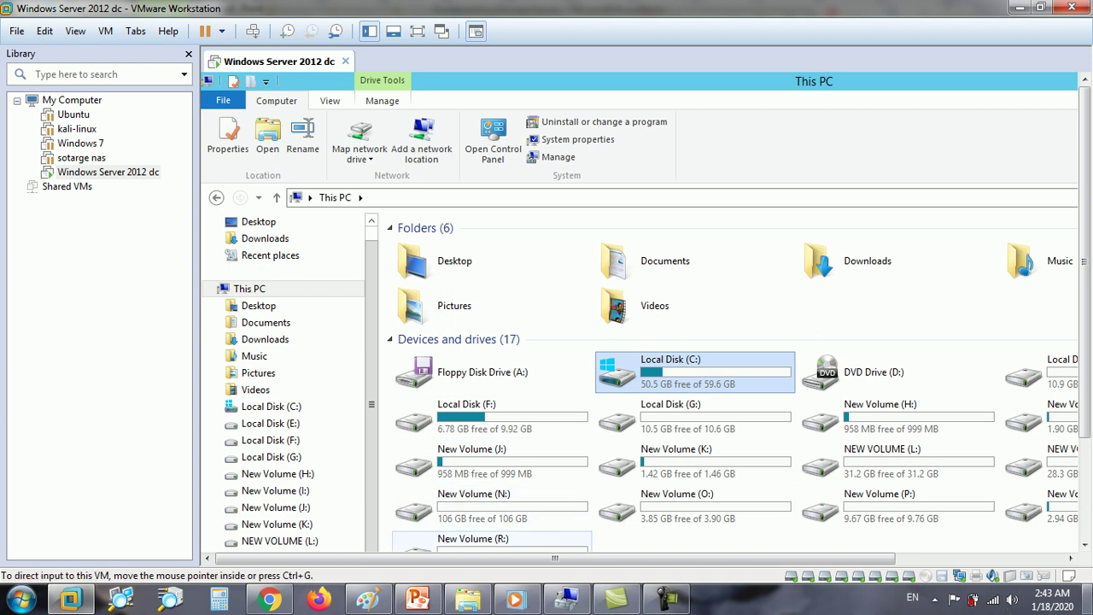
# On the host desktop, check the Implementing Storage Spaces file's properties and close Computer Management
pyautogui.click(1086, 599)
pyautogui.press('super+d')
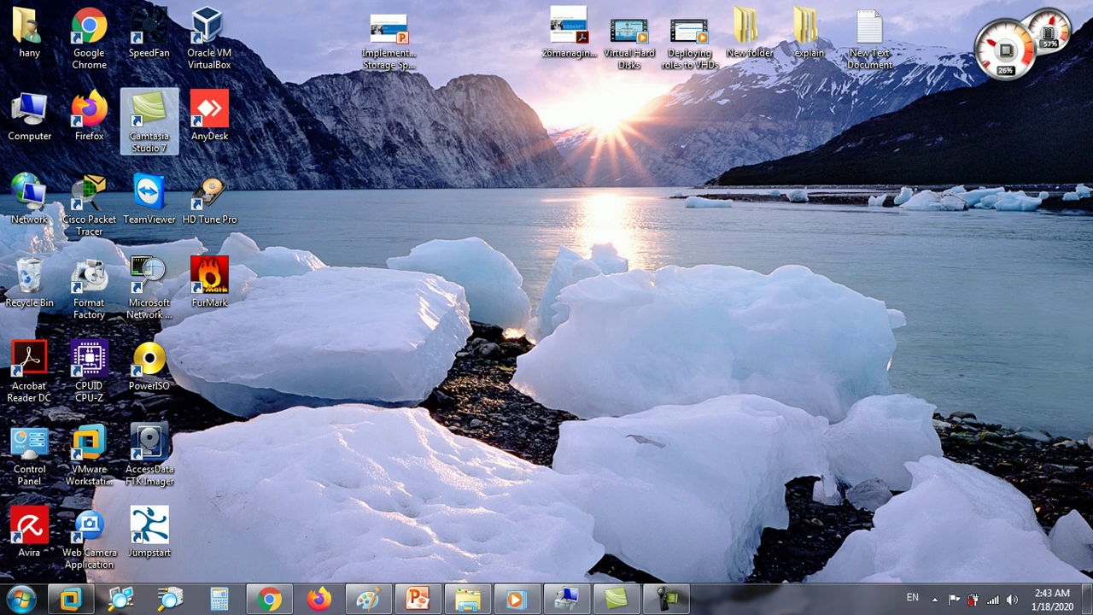
pyautogui.rightClick(389, 39)
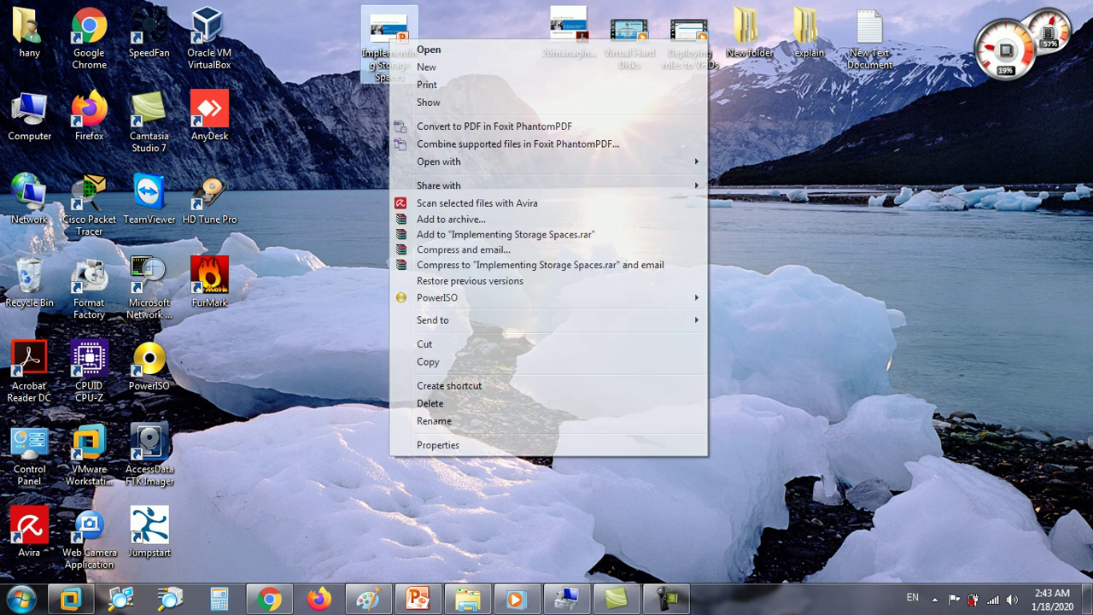
pyautogui.press('Return')
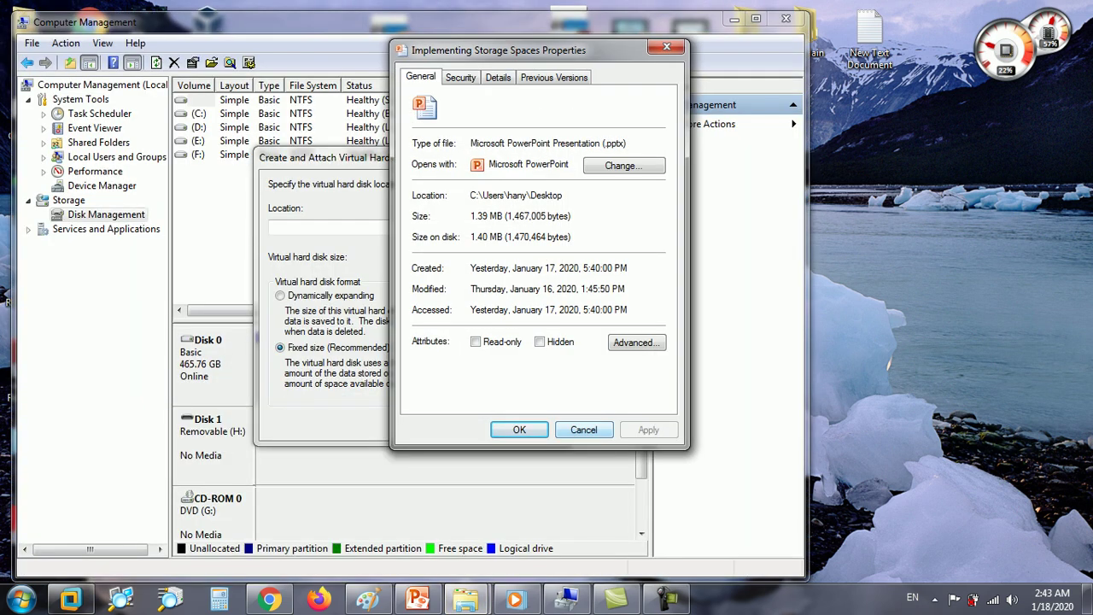
pyautogui.press('Escape')
pyautogui.click(522, 422)
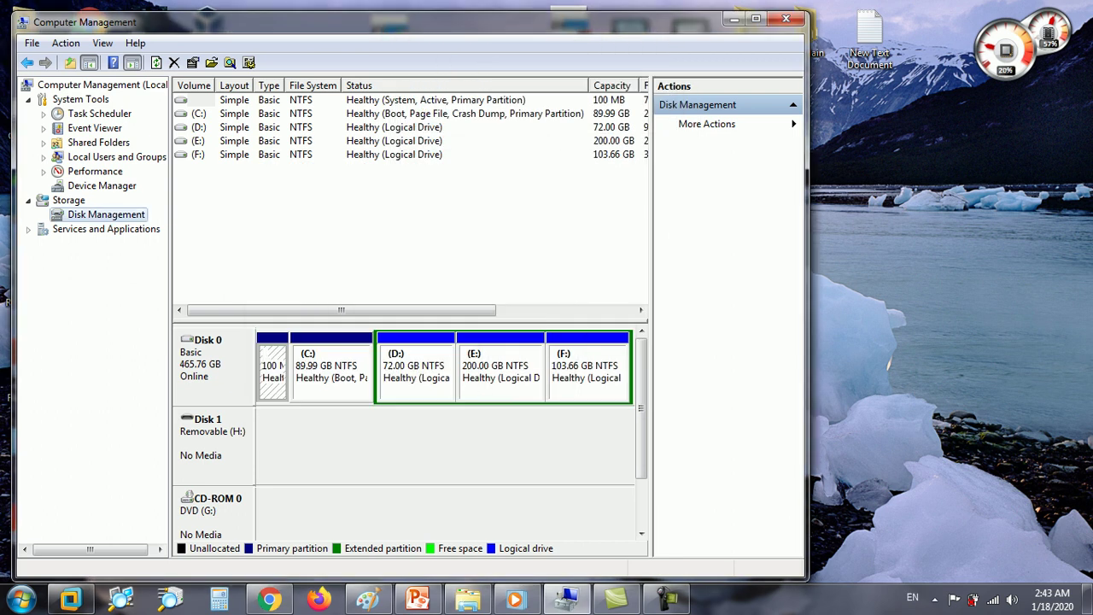
pyautogui.click(785, 19)
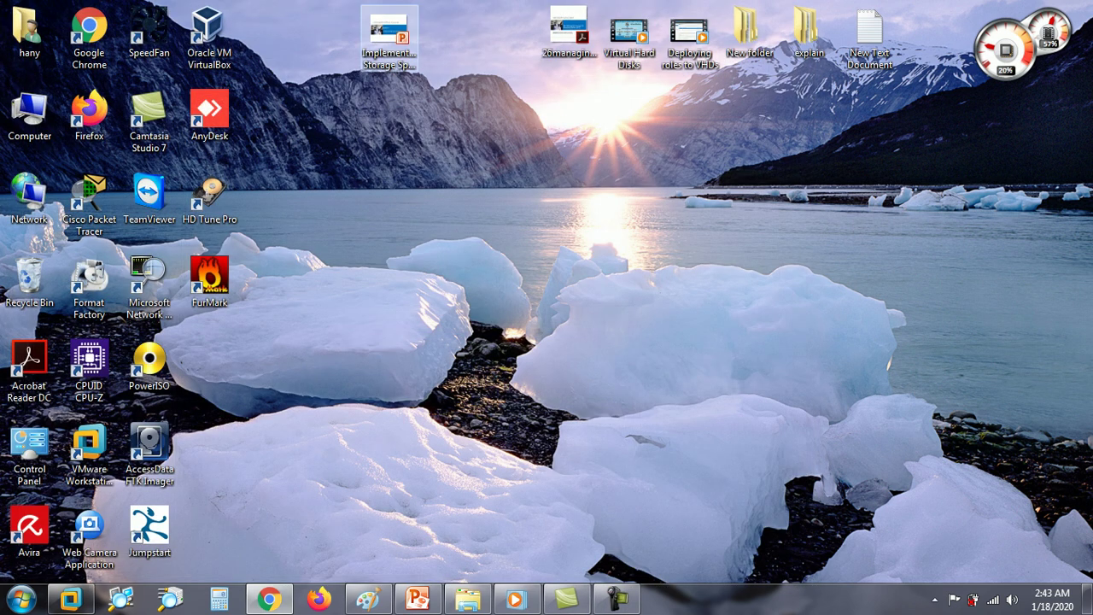
# Check the storage PDF's and video's properties, copy the Virtual Hard Disks video, and restore the server VM
pyautogui.rightClick(558, 33)
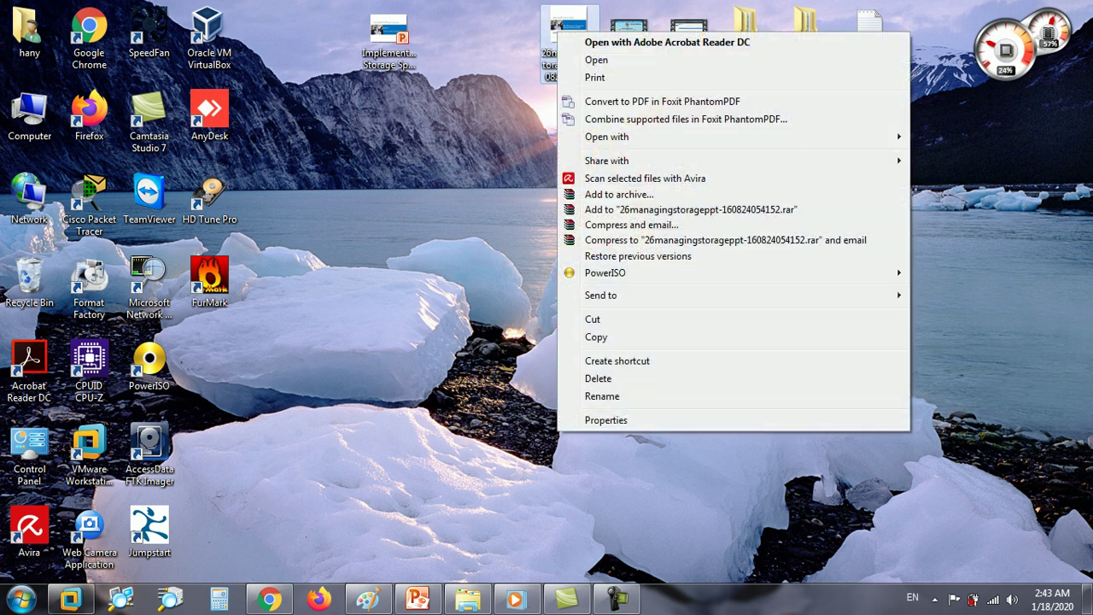
pyautogui.click(606, 419)
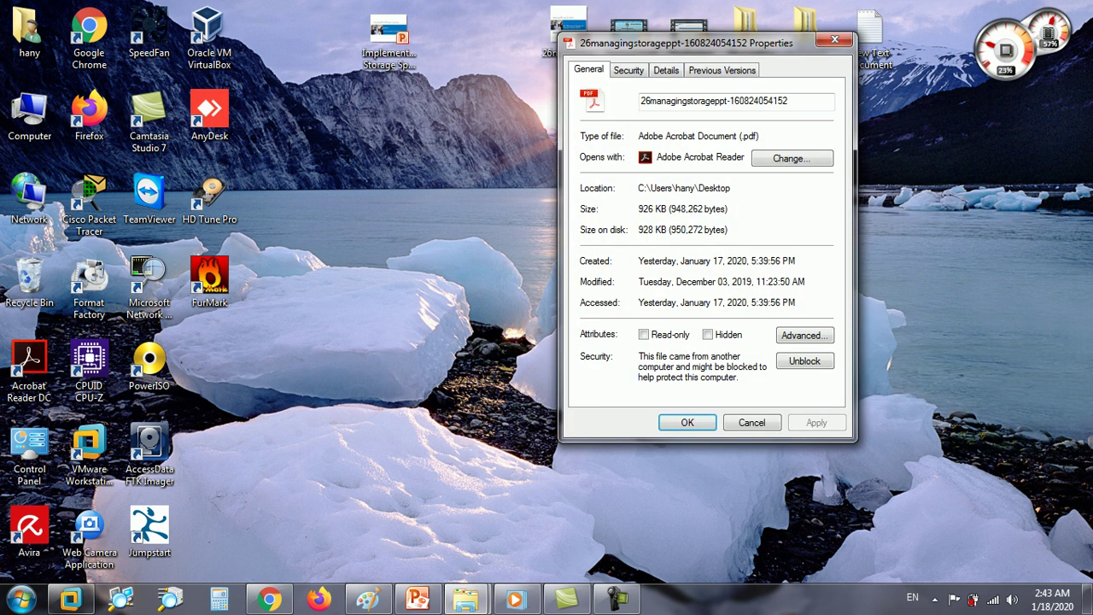
pyautogui.click(750, 422)
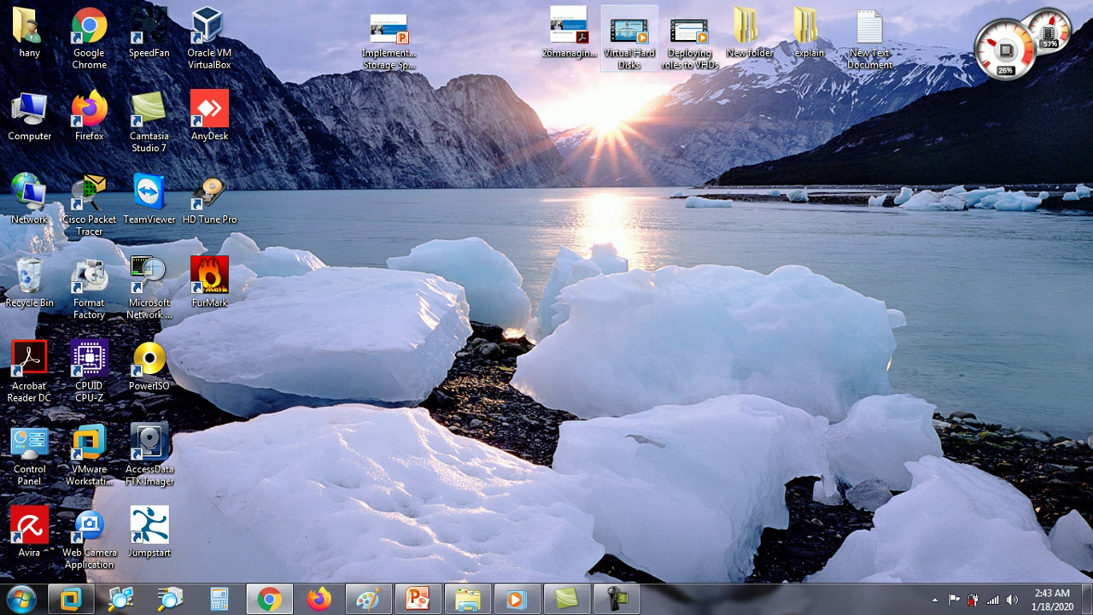
pyautogui.rightClick(628, 40)
pyautogui.click(675, 370)
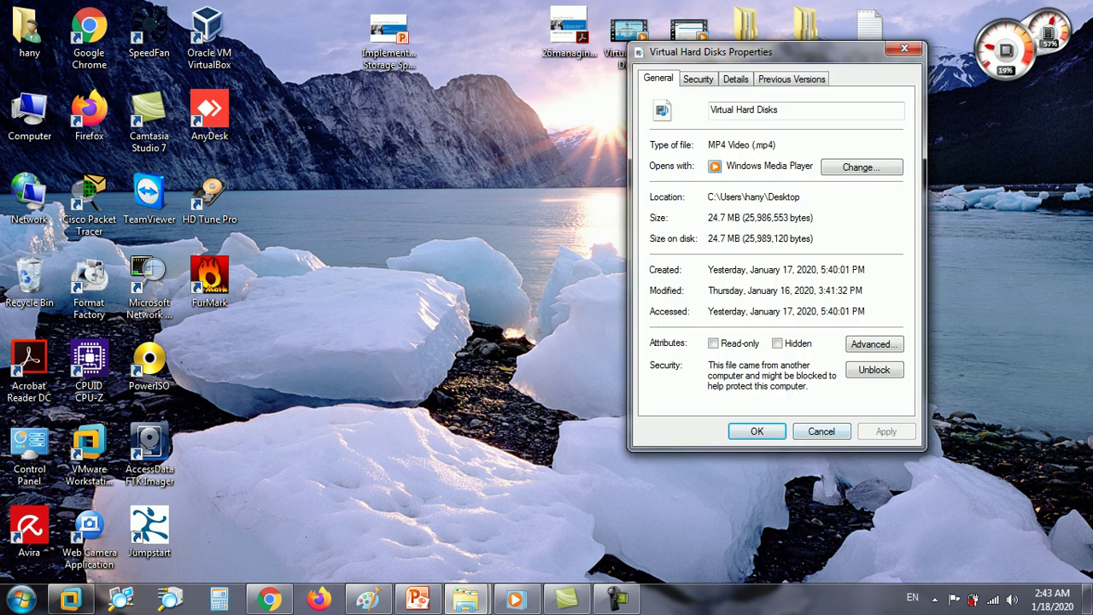
pyautogui.click(822, 432)
pyautogui.rightClick(624, 43)
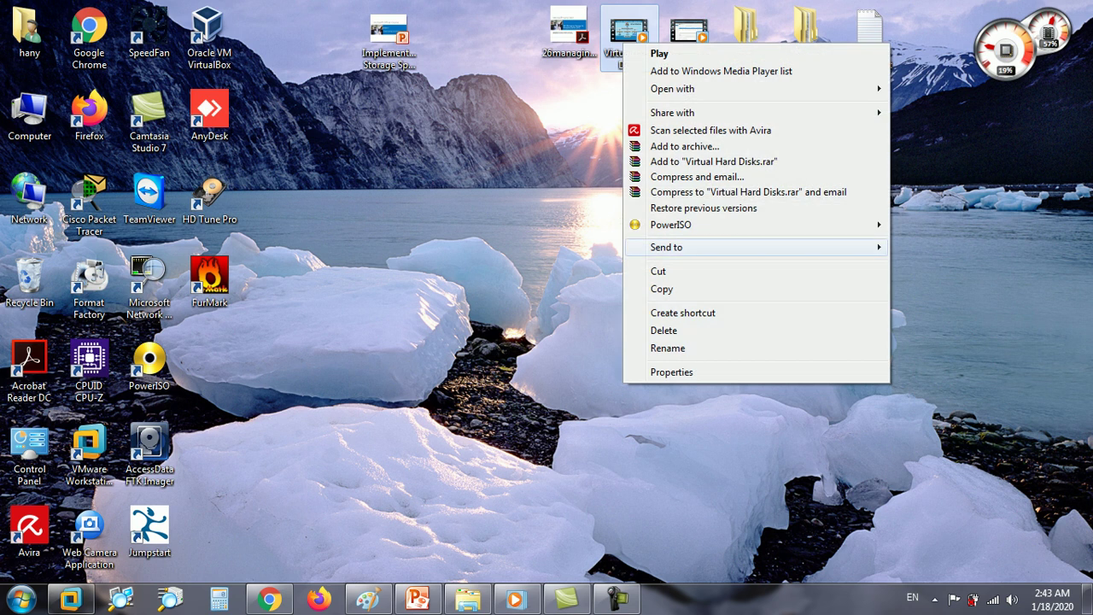
pyautogui.click(662, 289)
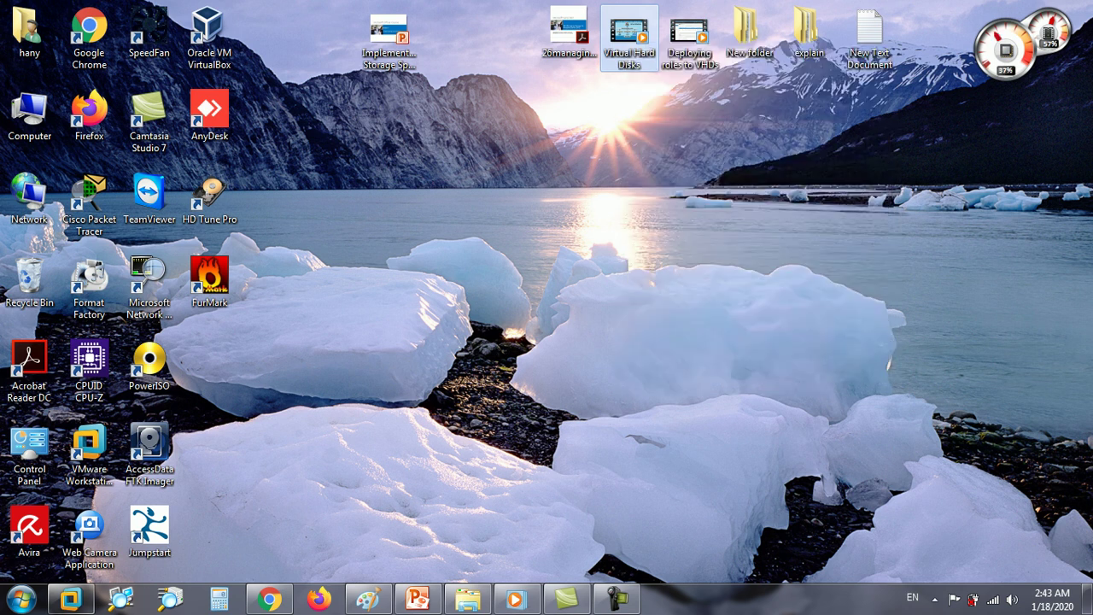
pyautogui.click(71, 598)
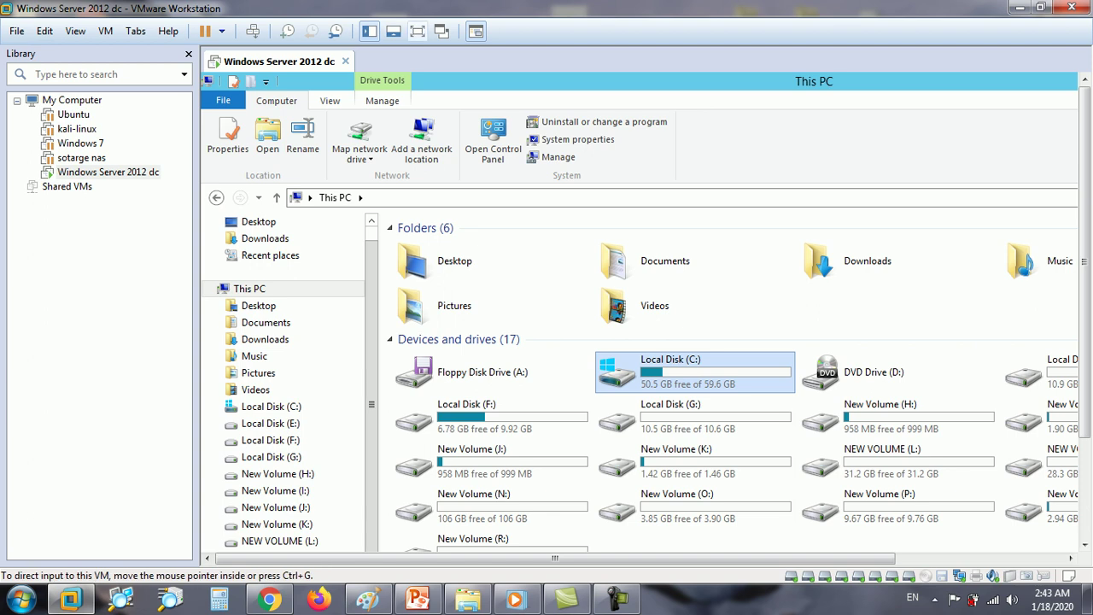
pyautogui.click(418, 31)
pyautogui.doubleClick(281, 478)
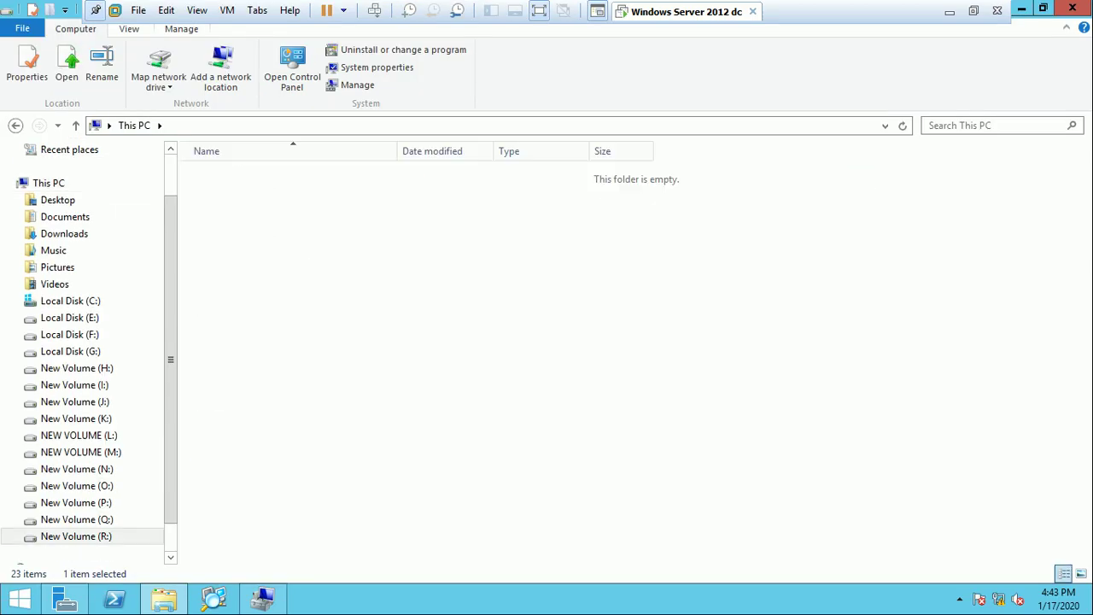
pyautogui.rightClick(327, 345)
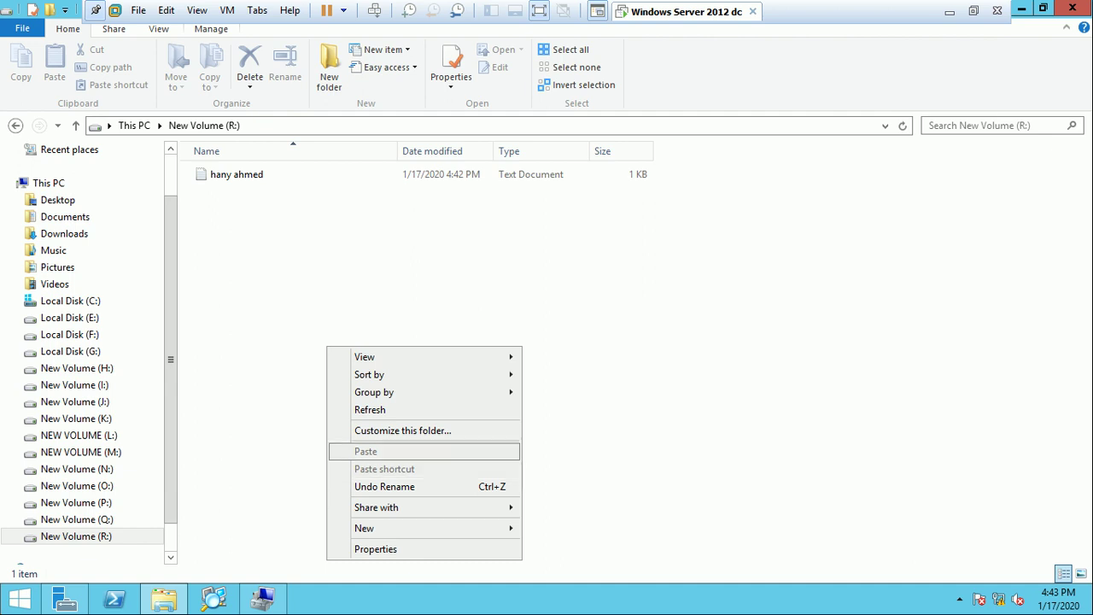
pyautogui.press('Escape')
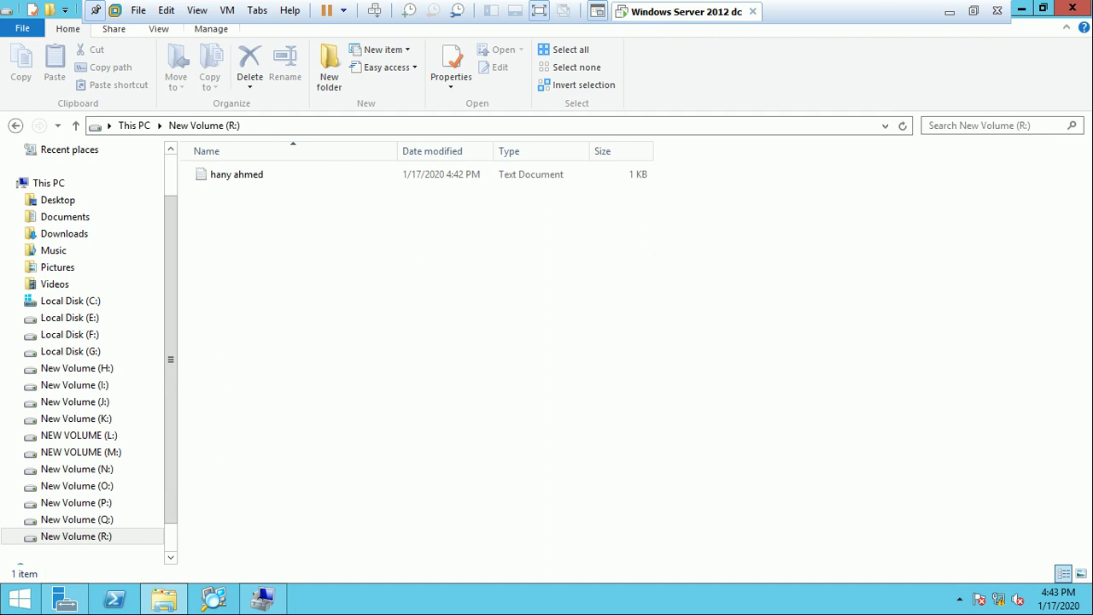
pyautogui.rightClick(271, 278)
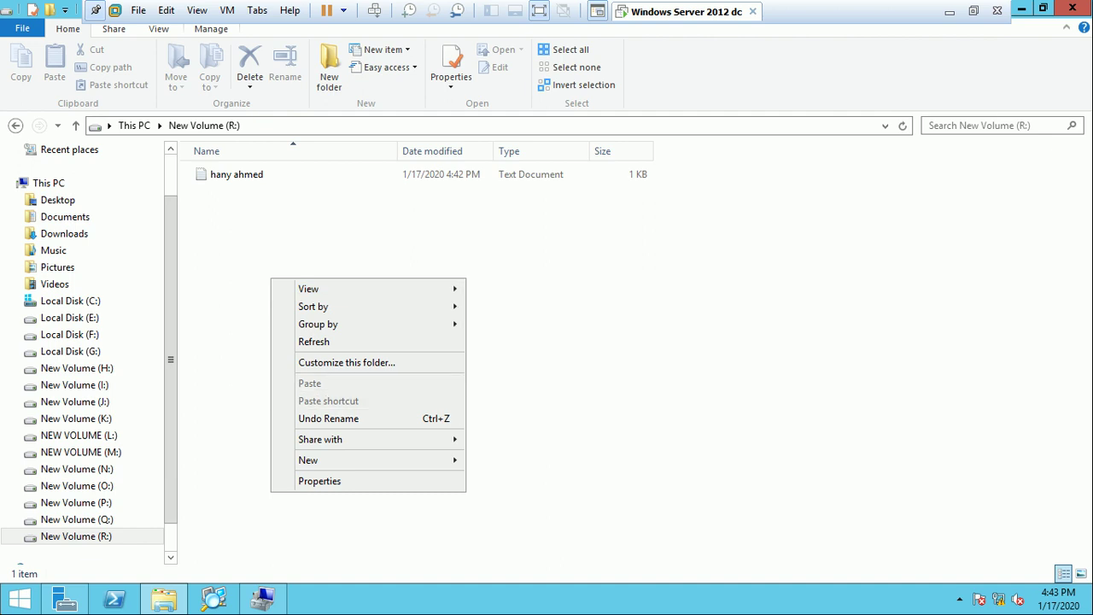
pyautogui.hotkey('ctrl', 'alt', 'Return')
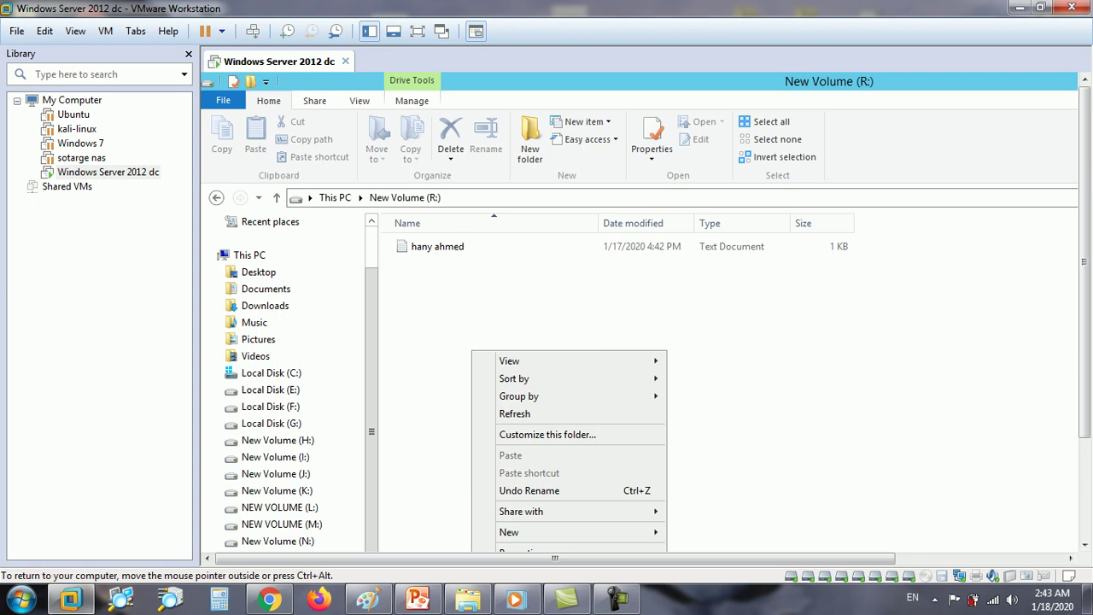
pyautogui.rightClick(442, 301)
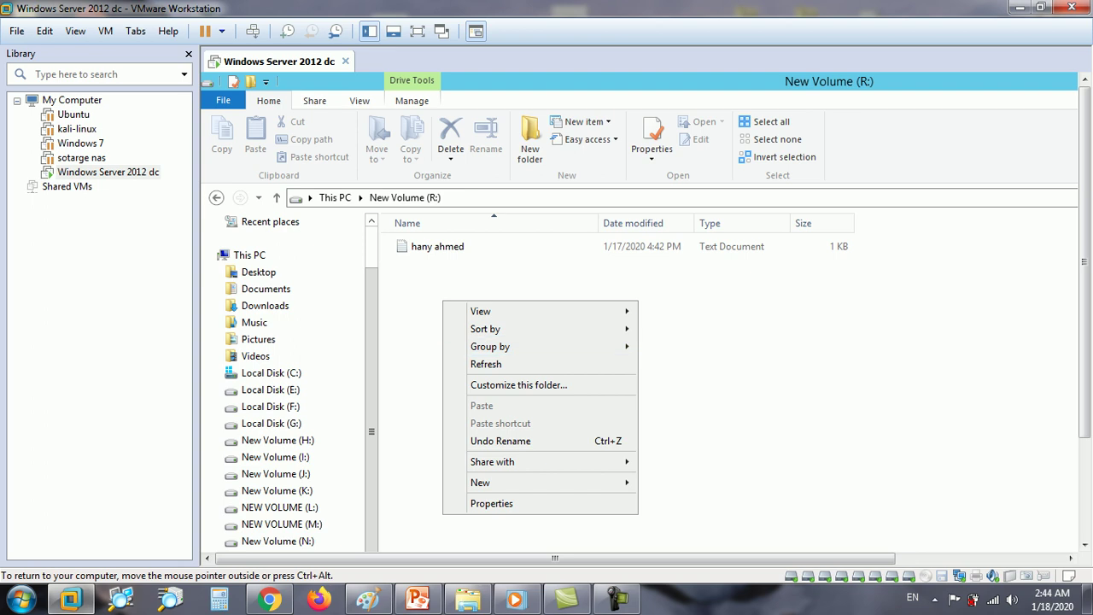
pyautogui.hotkey('ctrl', 'alt', 'Return')
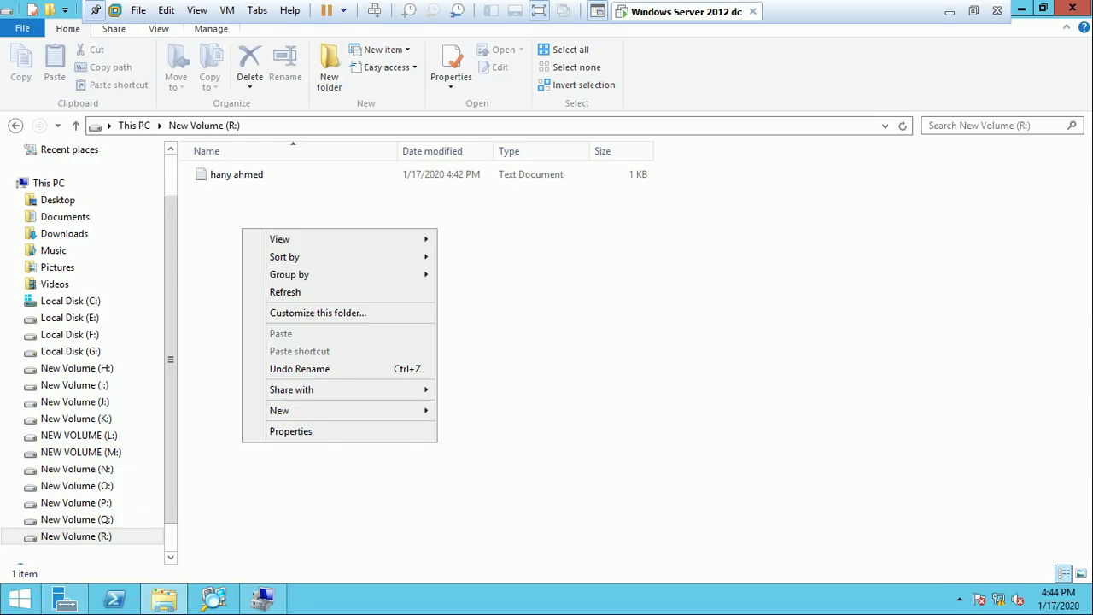
pyautogui.press('Escape')
pyautogui.hotkey('alt', 'Up')
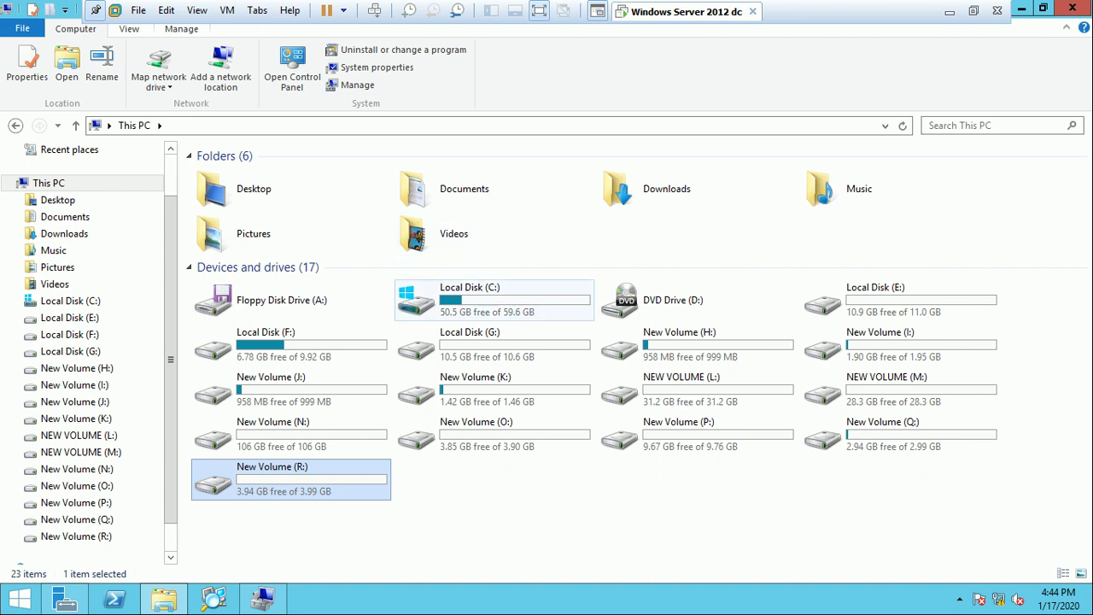
pyautogui.click(493, 300)
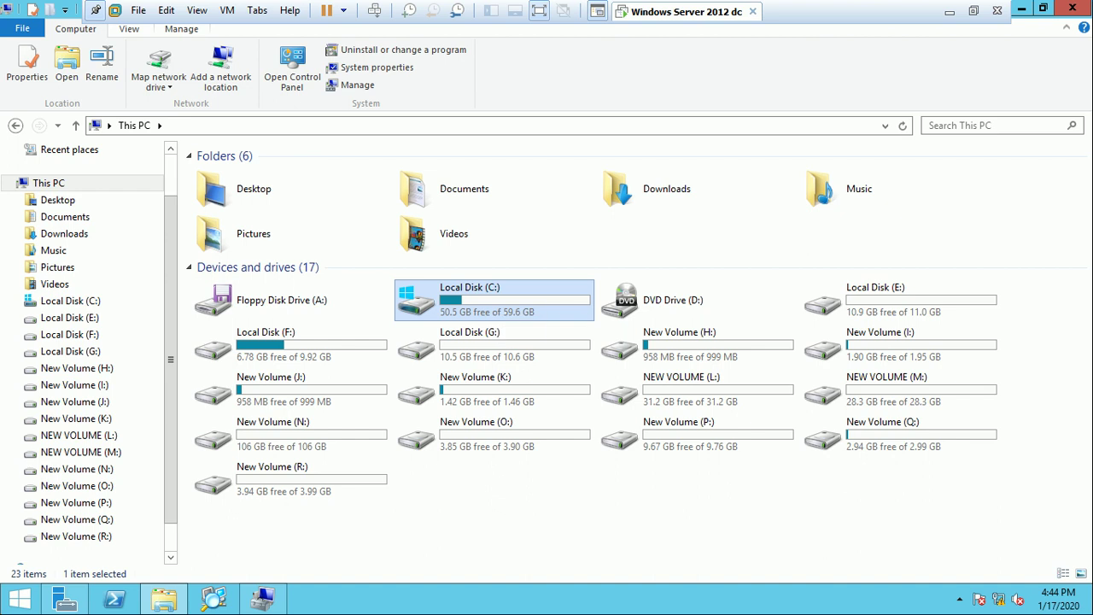
pyautogui.doubleClick(427, 295)
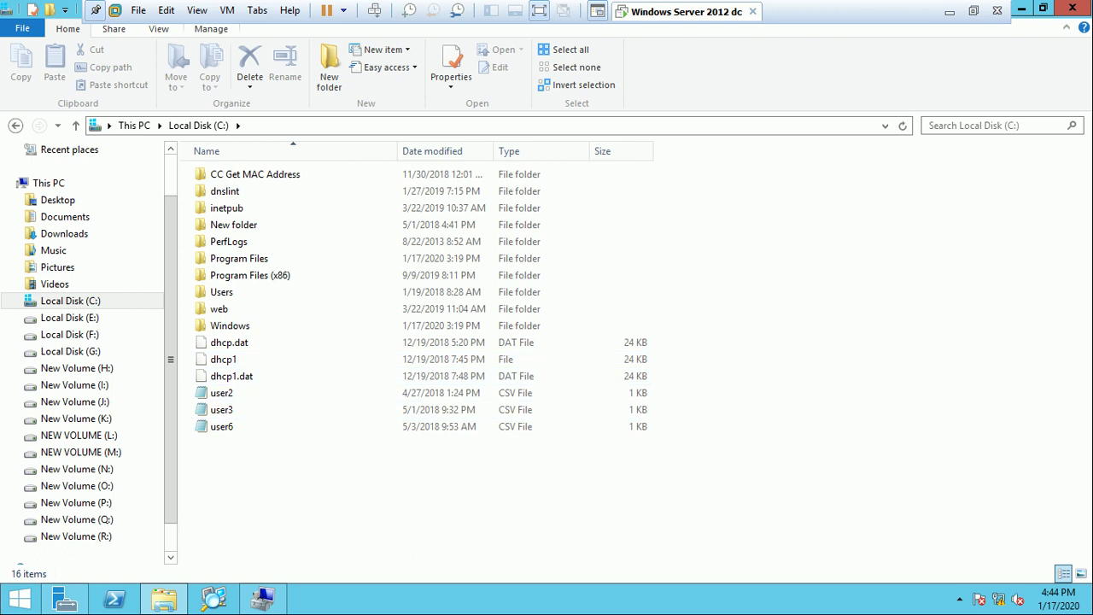
pyautogui.moveTo(257, 487); pyautogui.dragTo(213, 337)
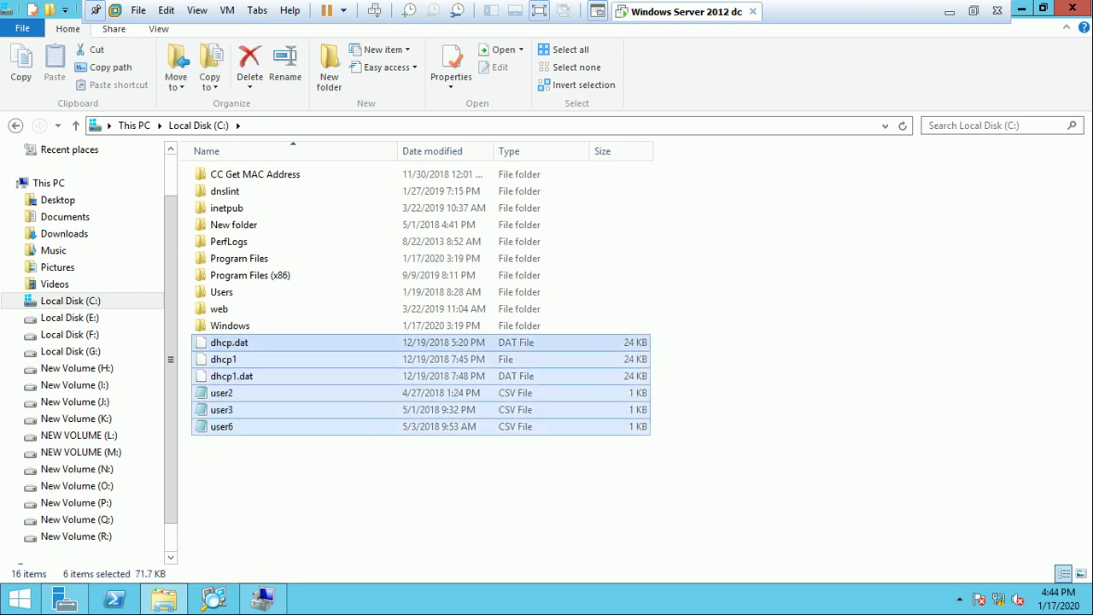
pyautogui.rightClick(219, 346)
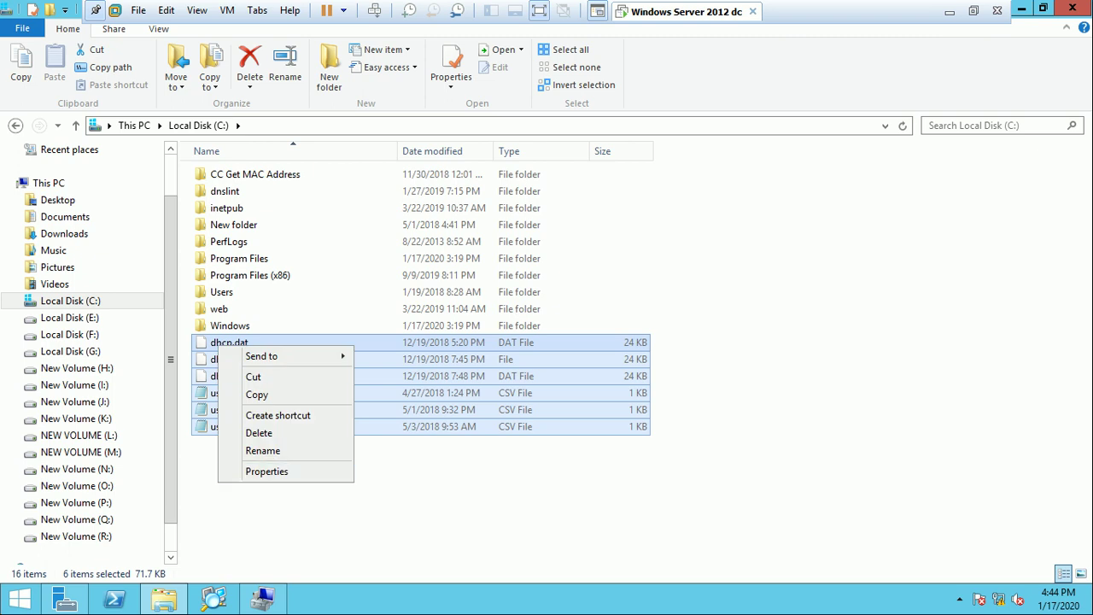
pyautogui.click(267, 472)
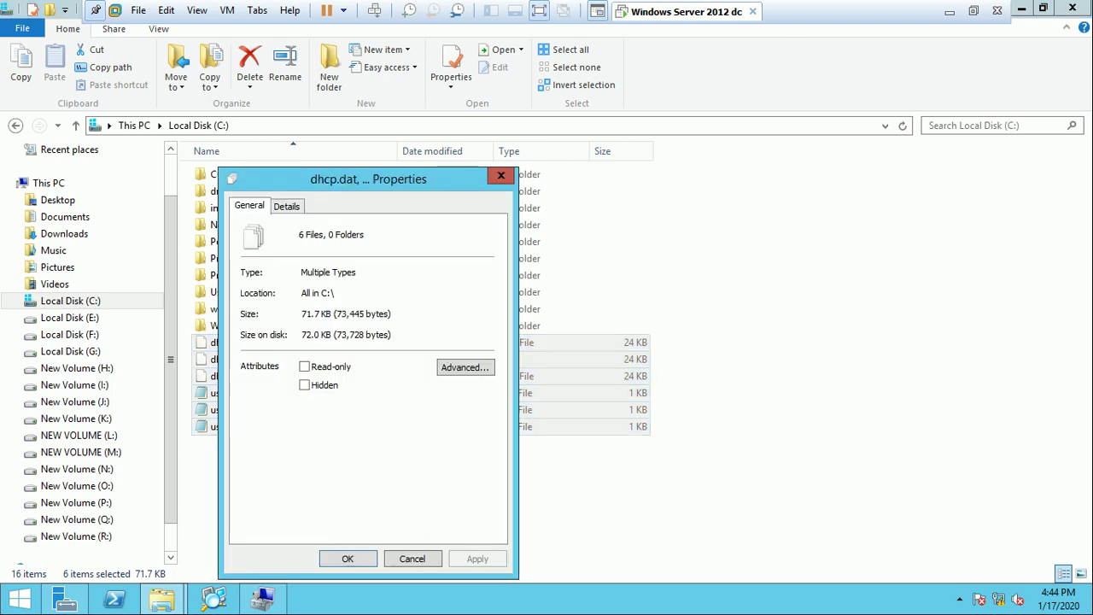
pyautogui.click(411, 559)
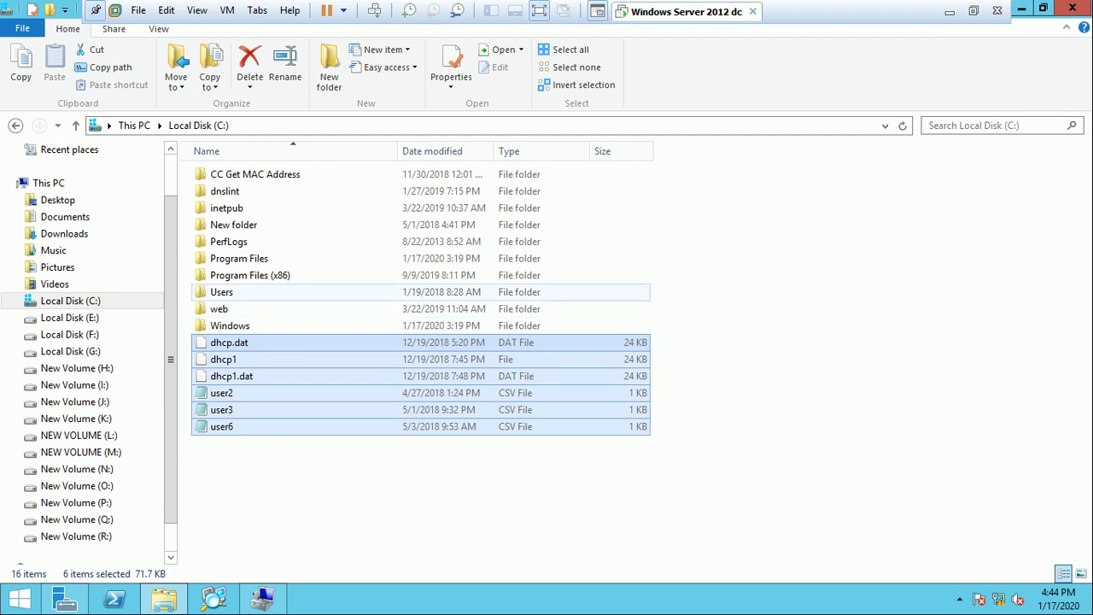
pyautogui.click(221, 292)
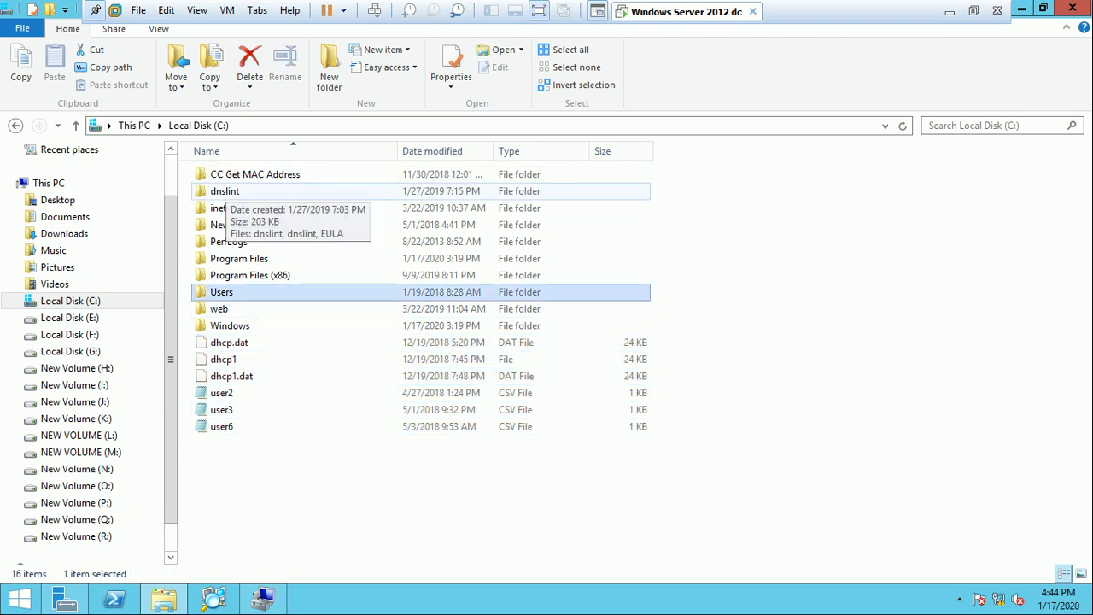
pyautogui.click(225, 191)
pyautogui.rightClick(220, 192)
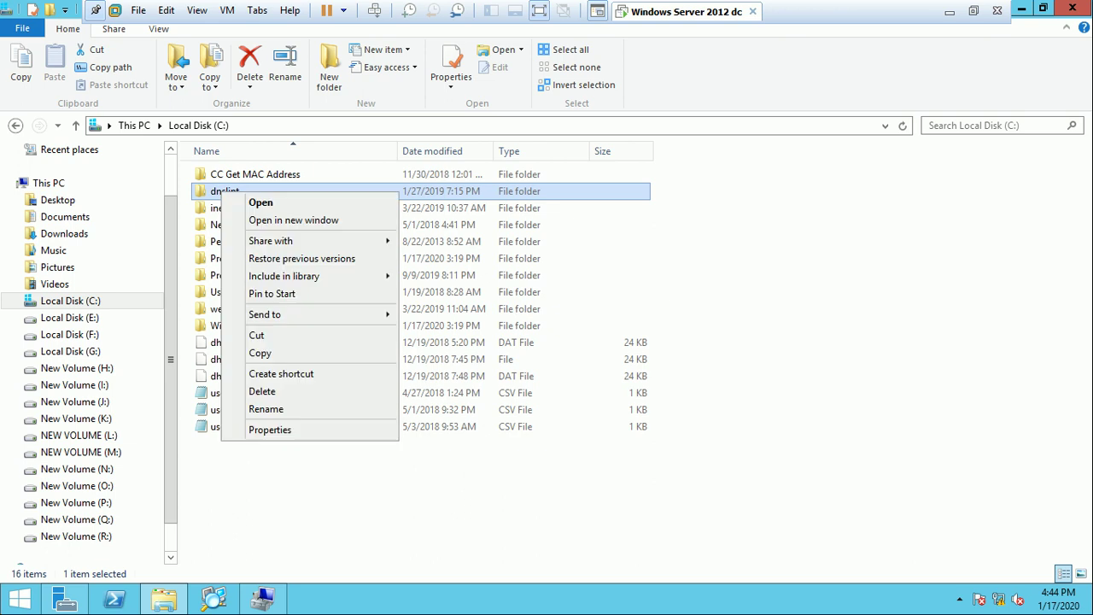
pyautogui.click(256, 430)
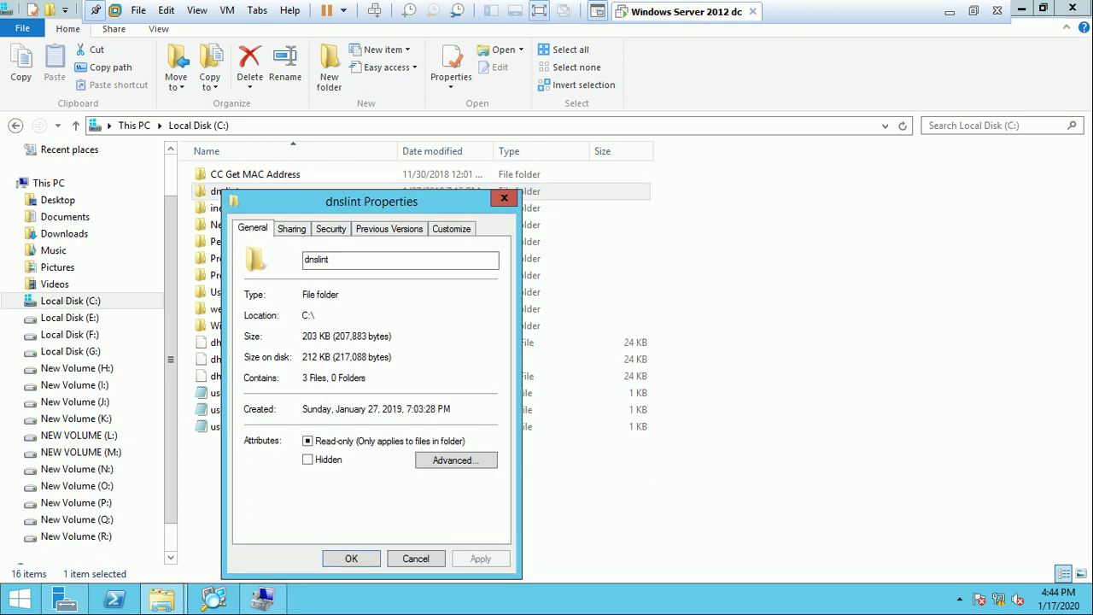
pyautogui.click(415, 559)
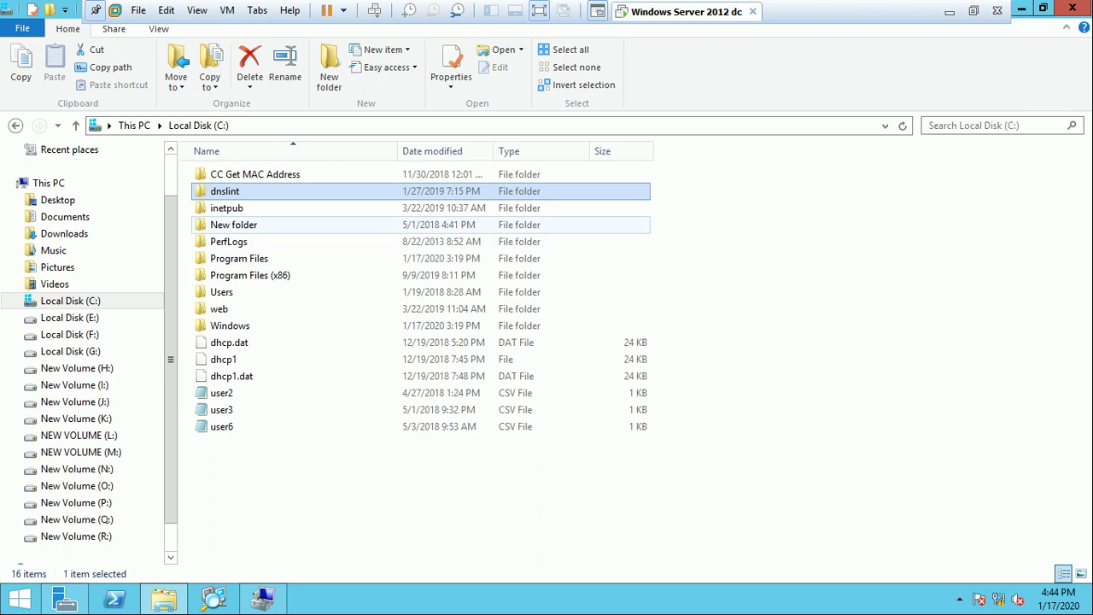
pyautogui.click(233, 225)
pyautogui.press('F2')
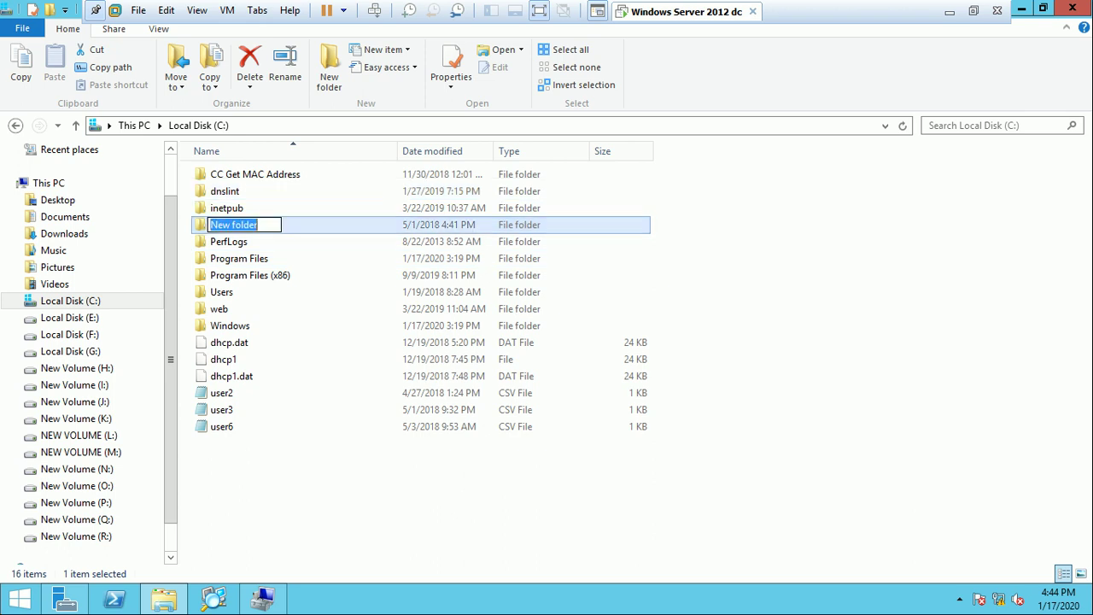
pyautogui.click(239, 257)
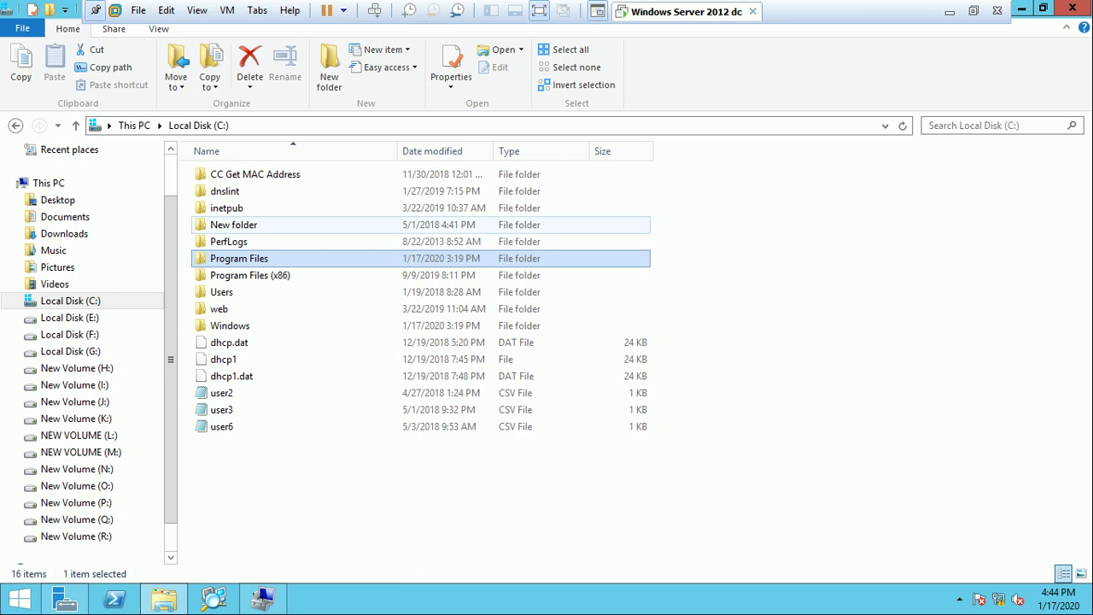
pyautogui.click(233, 225)
pyautogui.press('F2')
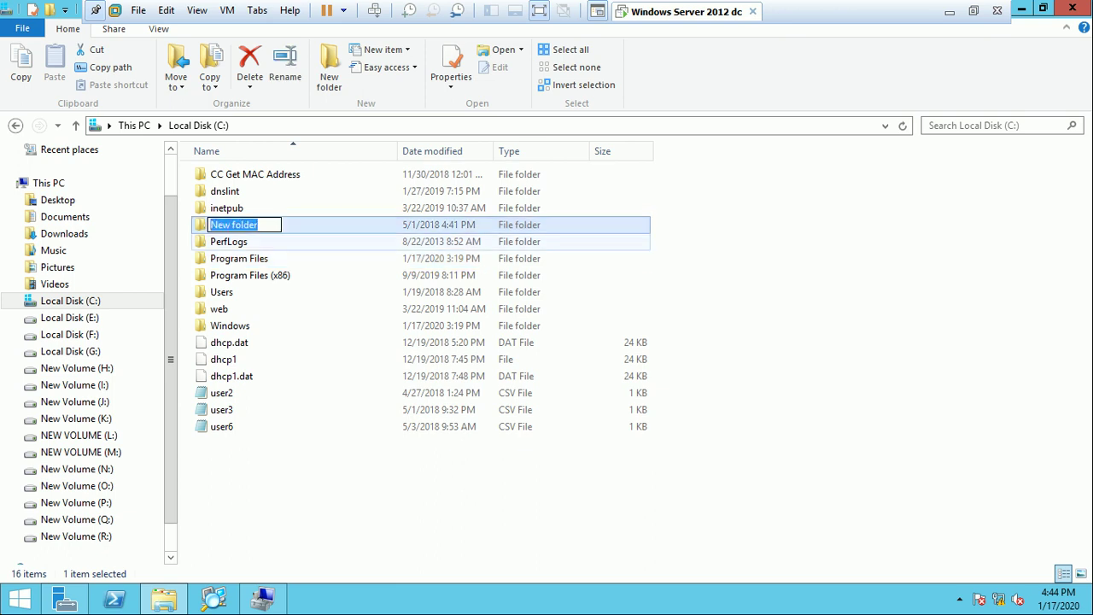
pyautogui.hotkey('ctrl', 'alt', 'Return')
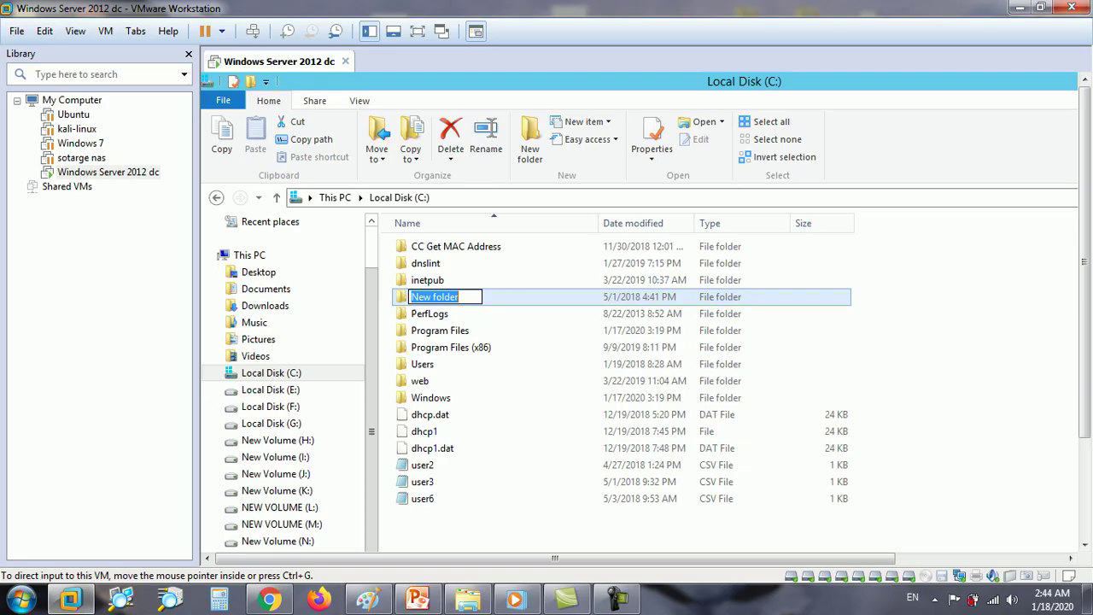
# In New folder on C:, copy the Advanced IP Scanner folder
pyautogui.click(1016, 528)
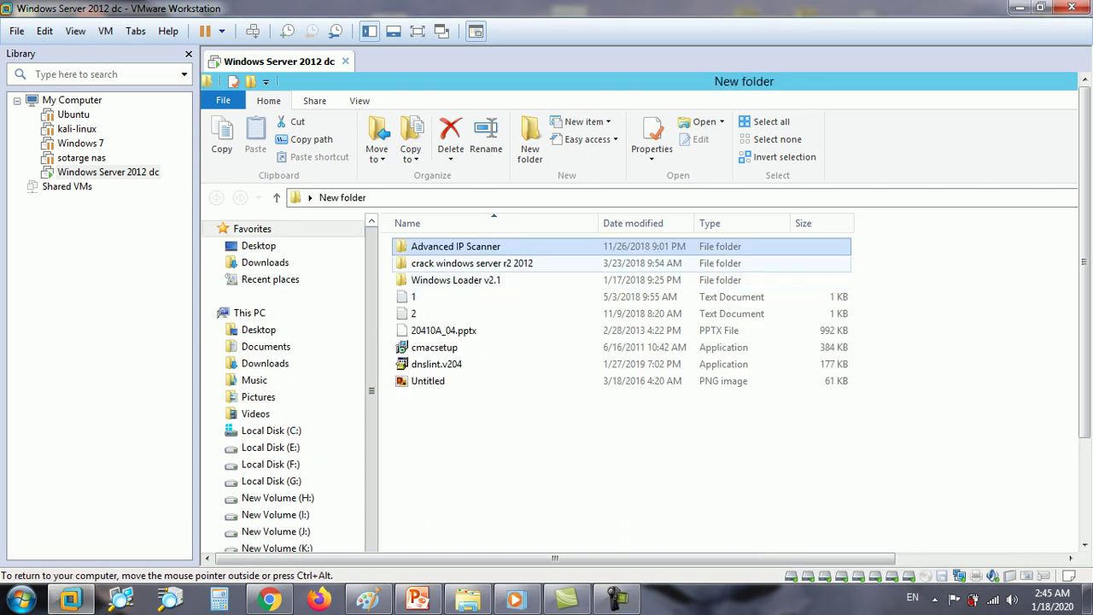
pyautogui.rightClick(444, 245)
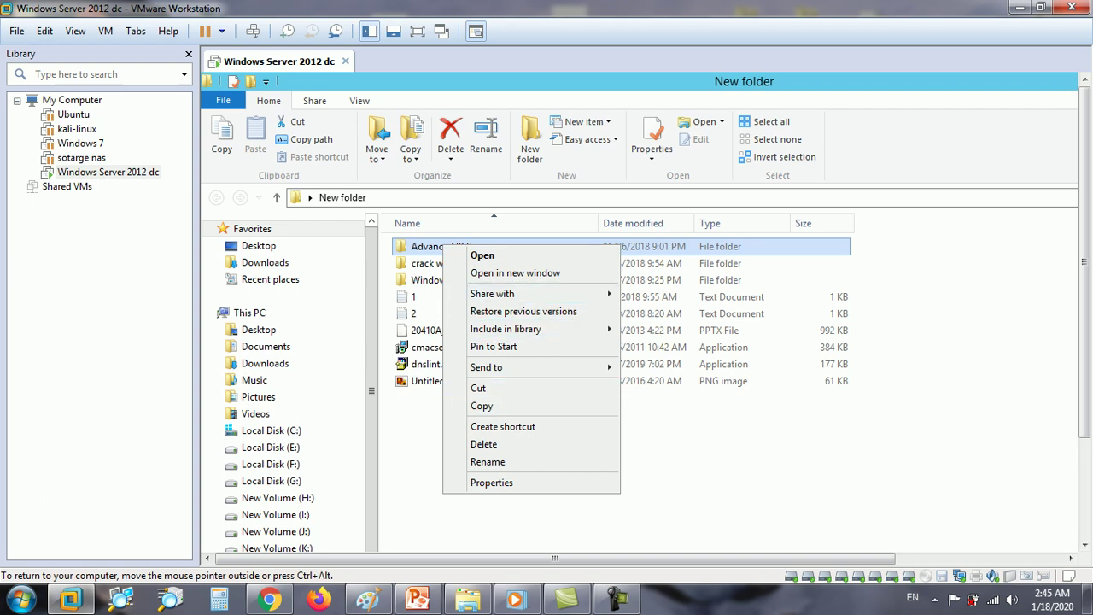
pyautogui.click(482, 405)
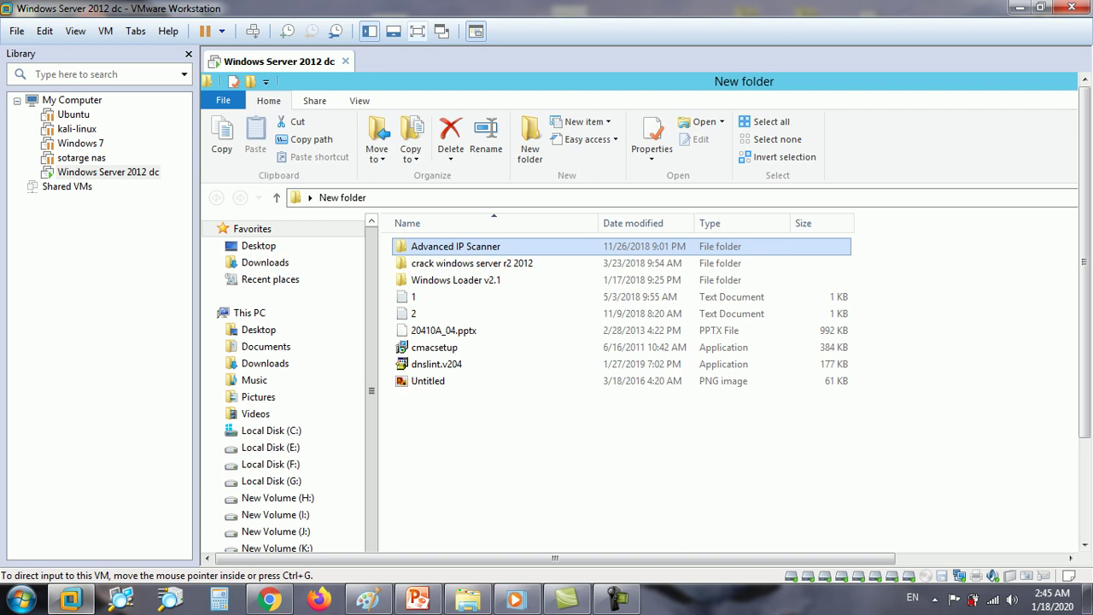
pyautogui.click(416, 31)
pyautogui.hotkey('ctrl', 'alt', 'Return')
pyautogui.click(417, 31)
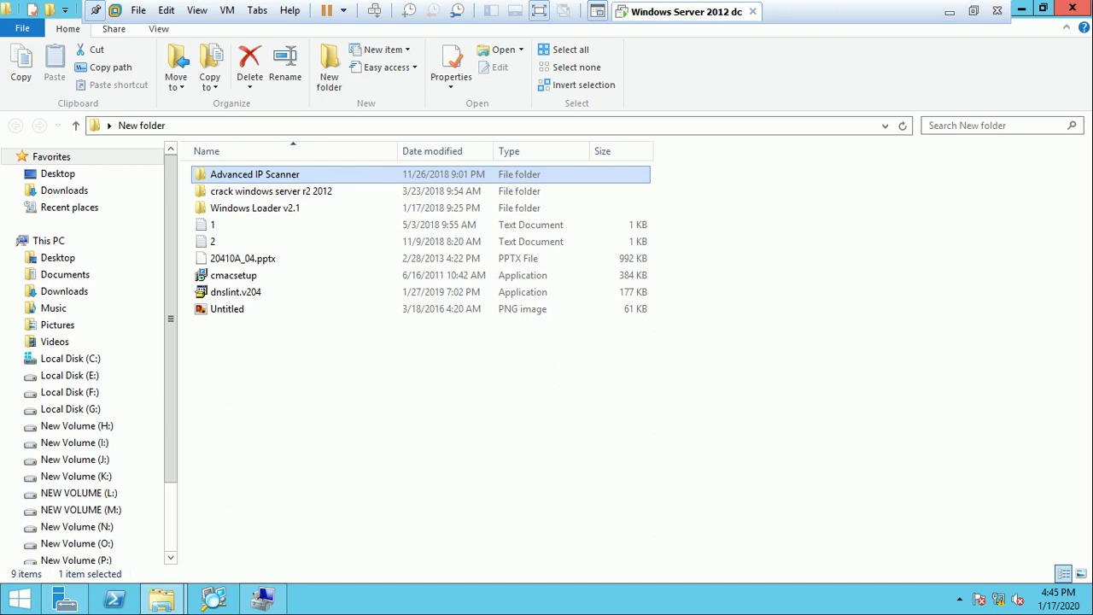
pyautogui.press('super+d')
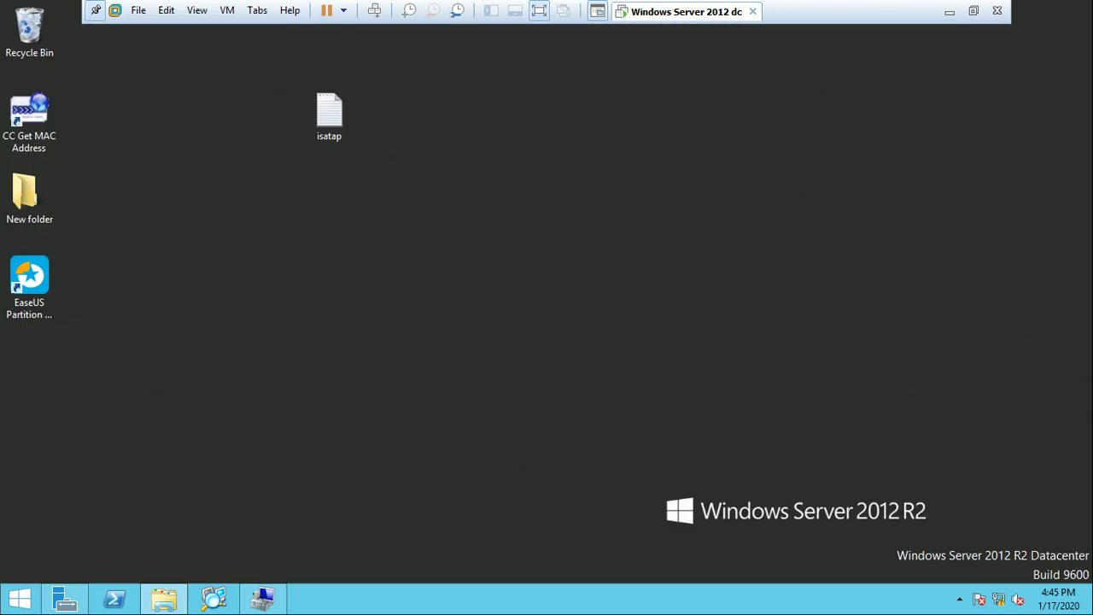
pyautogui.click(164, 600)
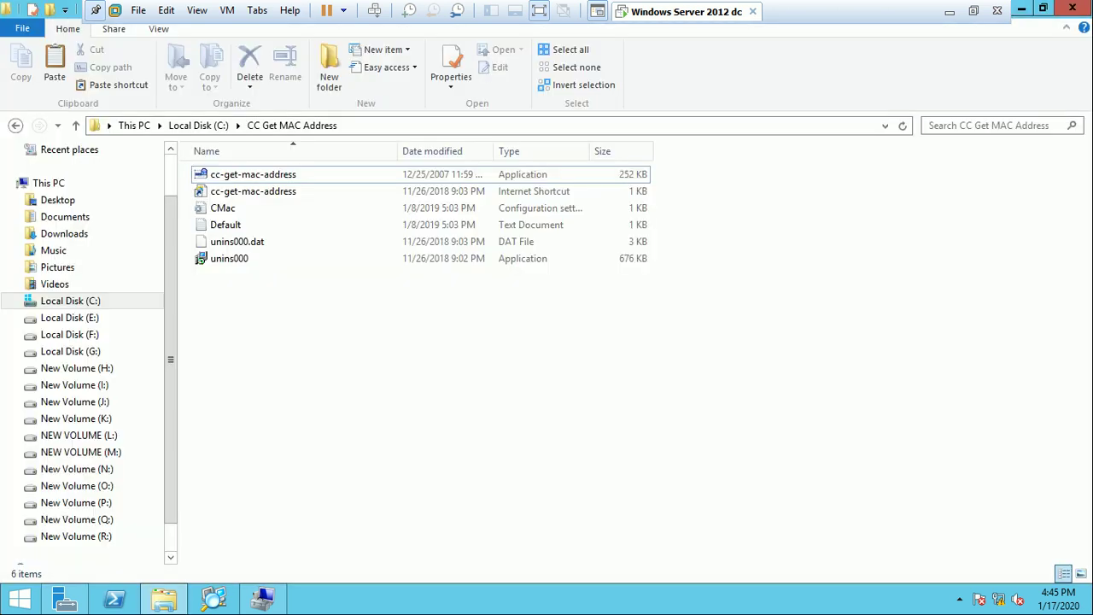
# Paste the Advanced IP Scanner folder into New Volume (R:)
pyautogui.click(134, 126)
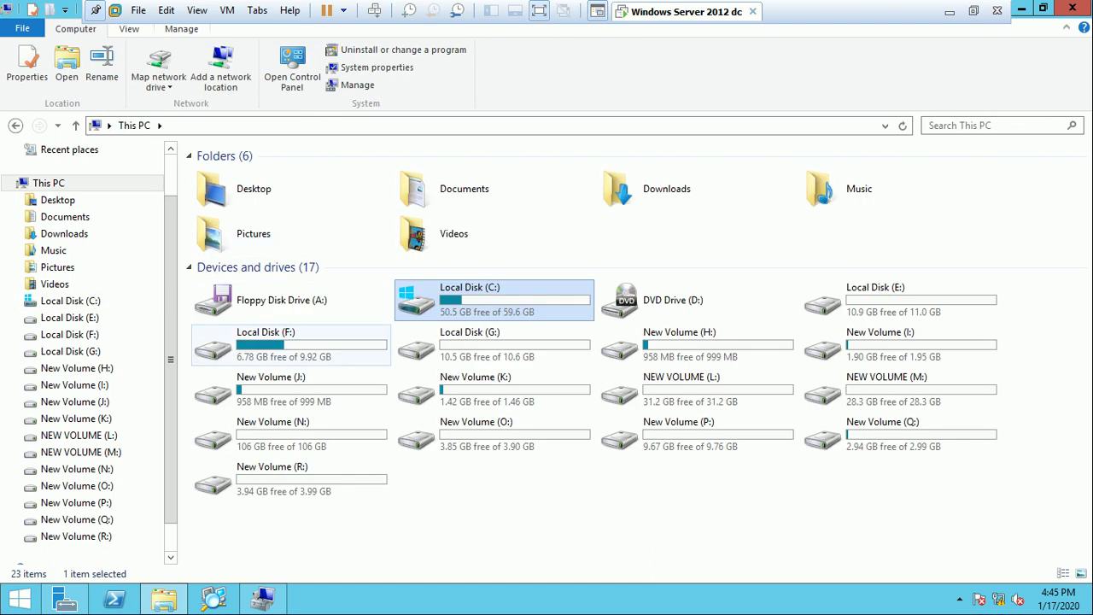
pyautogui.click(290, 480)
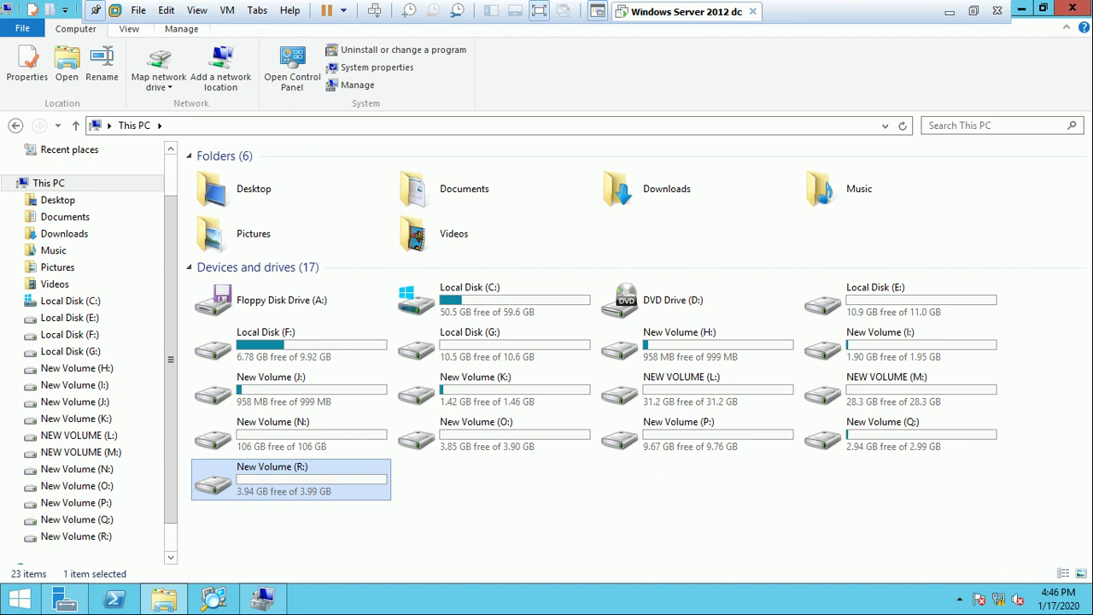
pyautogui.doubleClick(327, 479)
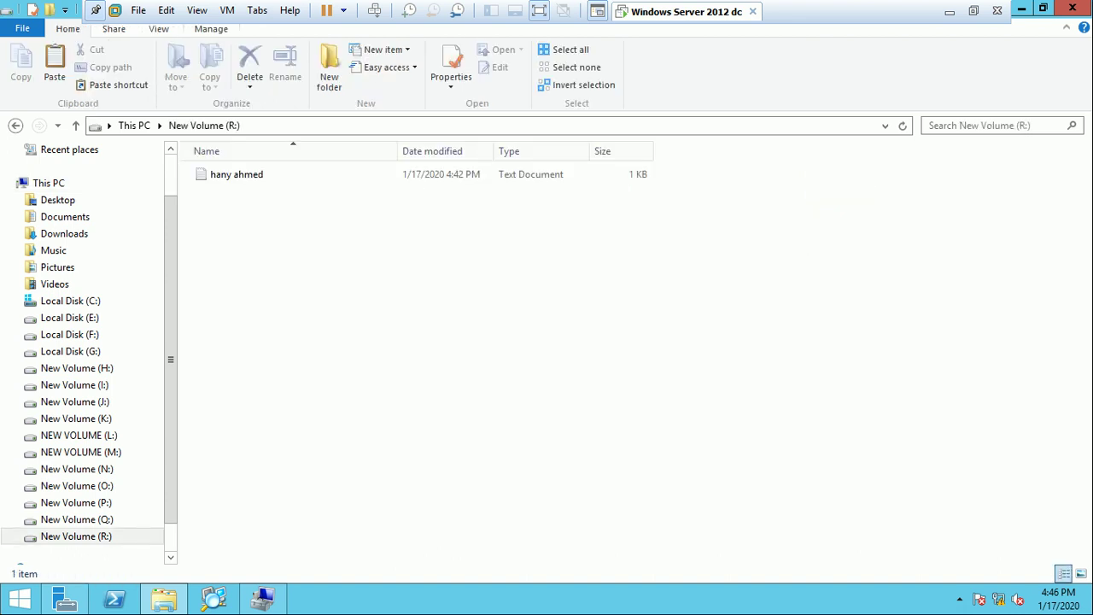
pyautogui.rightClick(317, 314)
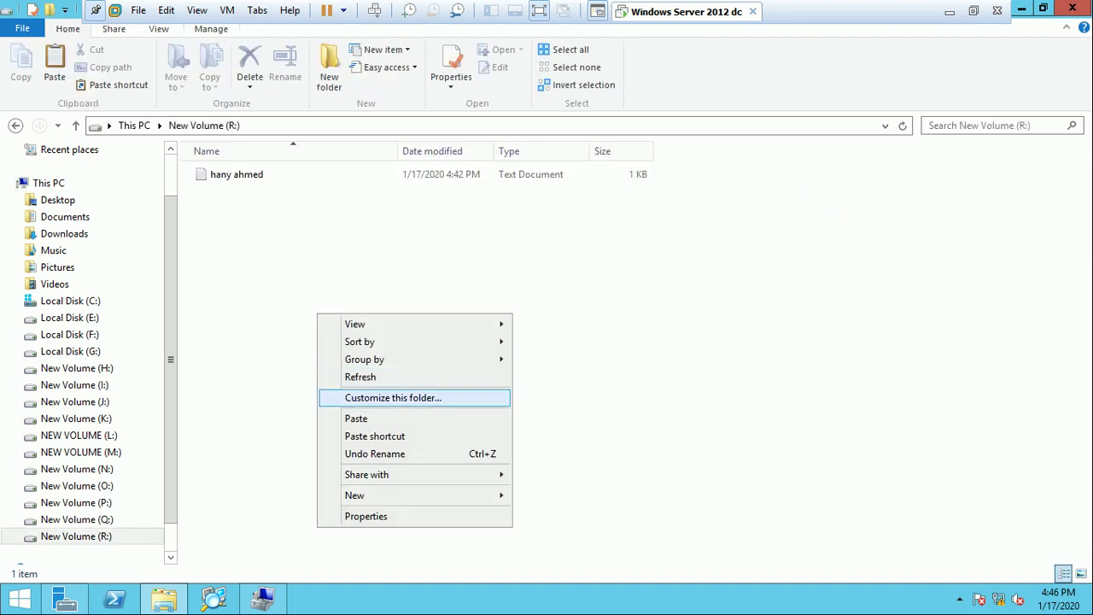
pyautogui.press('Return')
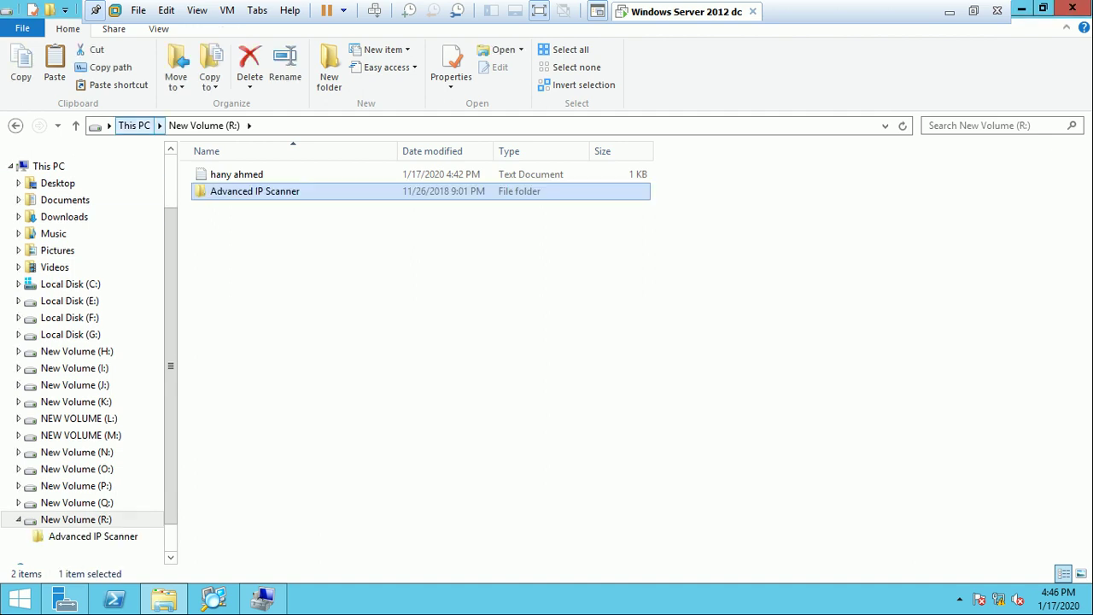
# On Local Disk (F:), confirm through Properties that the smaller VHD file now measures 80.1 MB
pyautogui.click(134, 125)
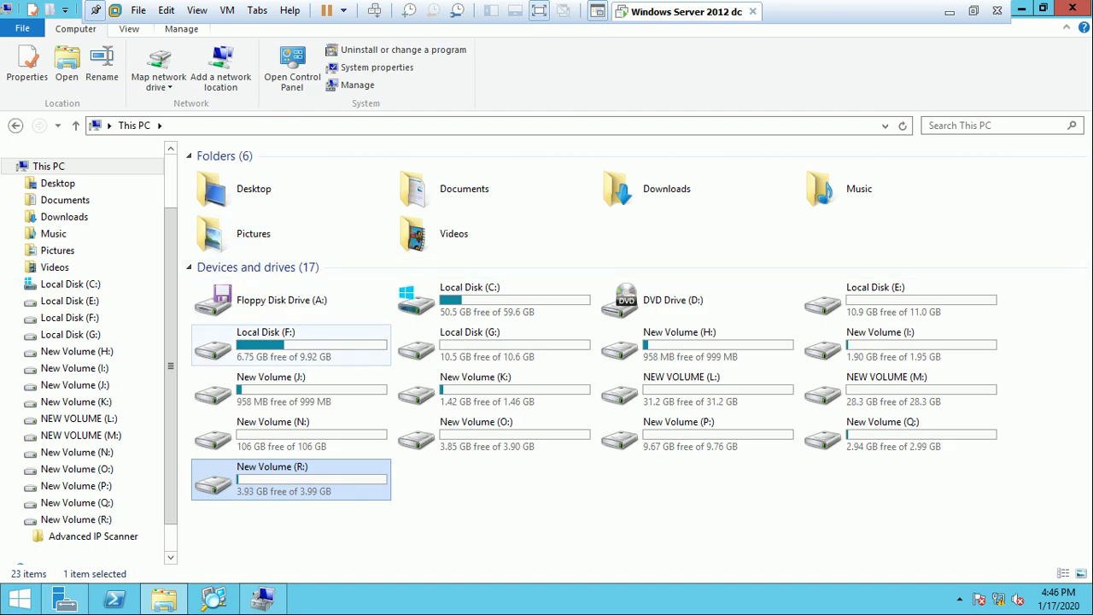
pyautogui.doubleClick(273, 341)
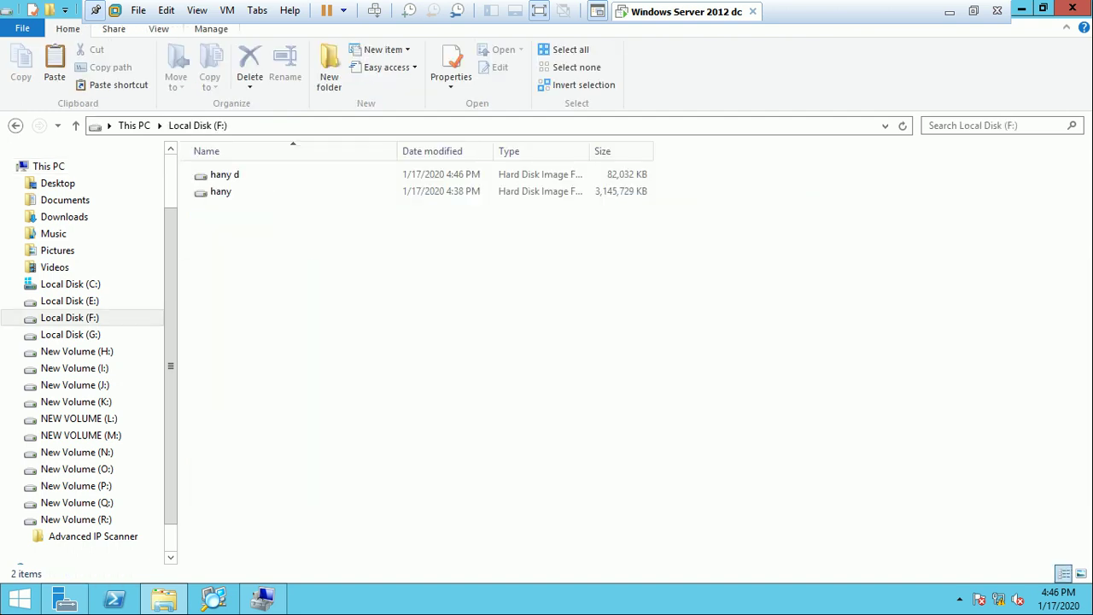
pyautogui.rightClick(224, 176)
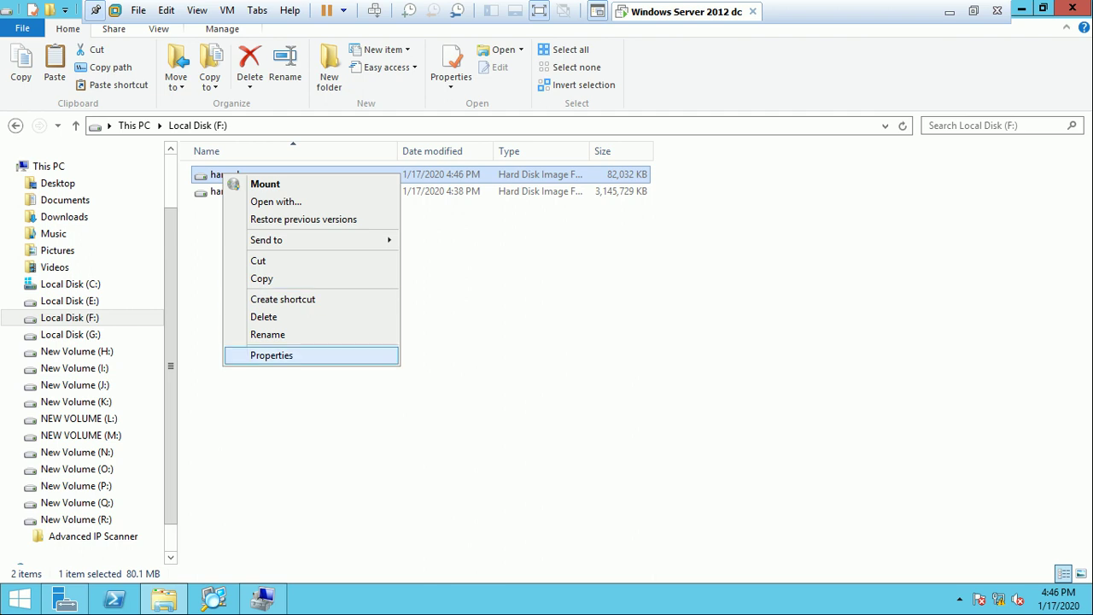
pyautogui.click(271, 355)
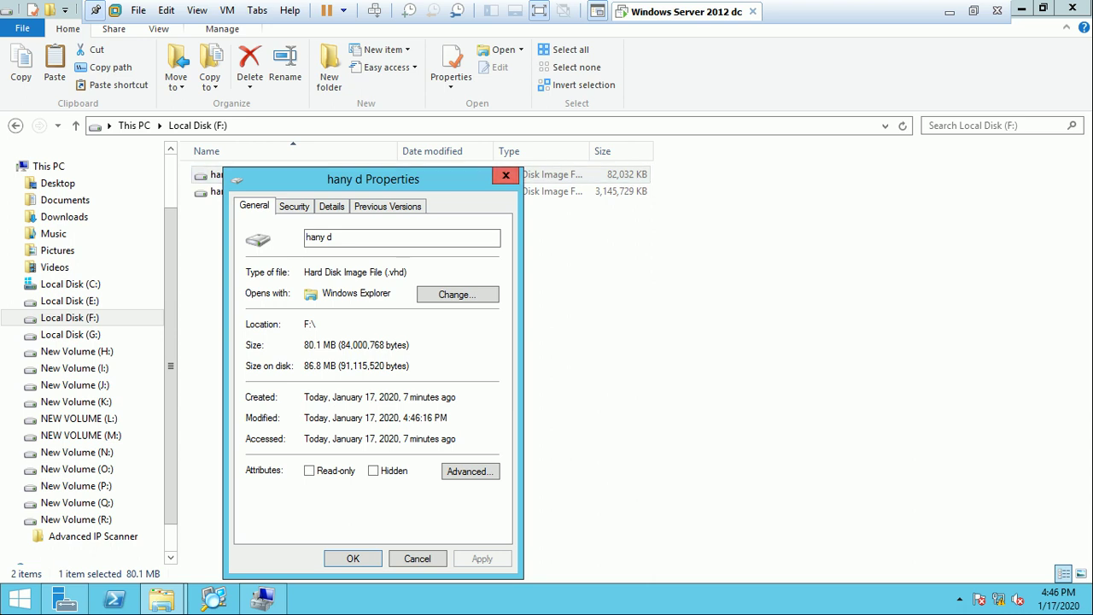
pyautogui.click(506, 175)
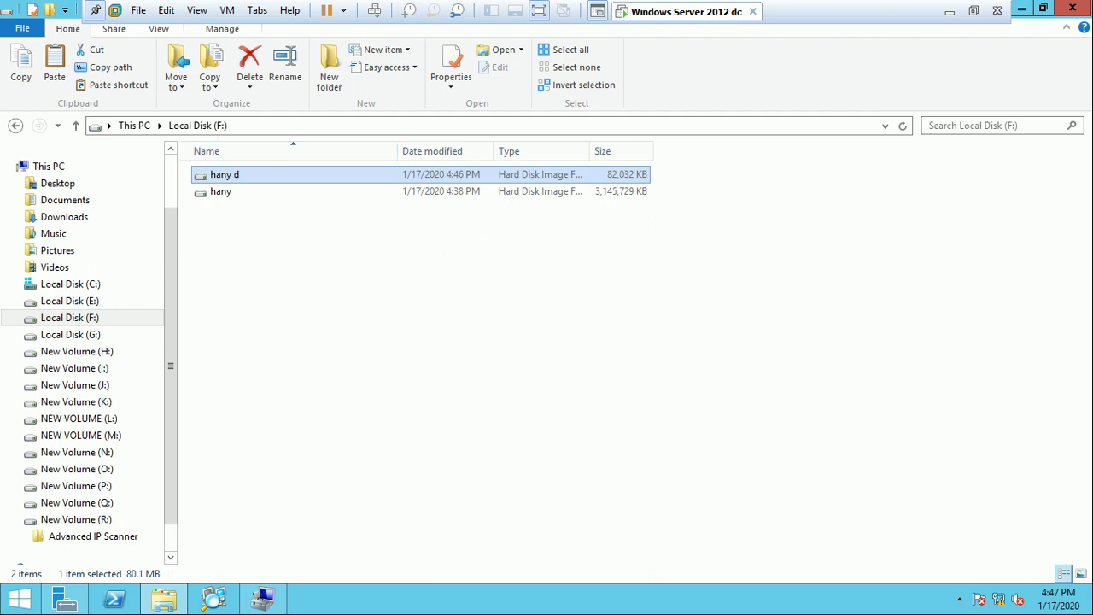
# Leave VM full screen, bring up the storage presentation, and advance to slide 3, 'Disk Type'
pyautogui.hotkey('ctrl', 'alt', 'Return')
pyautogui.click(417, 600)
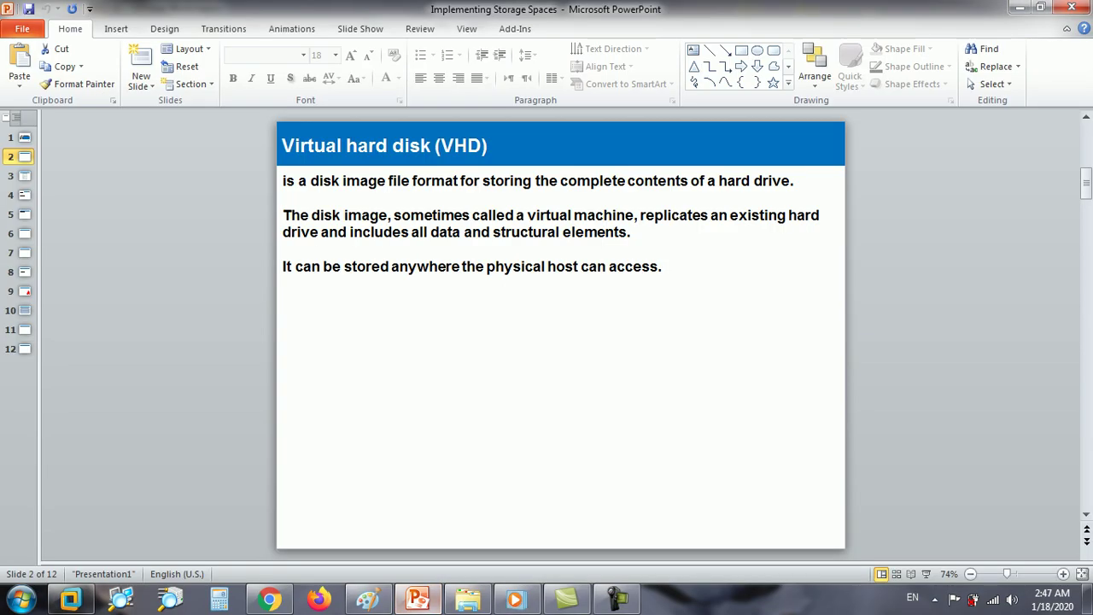
pyautogui.press('Down')
pyautogui.press('Down')
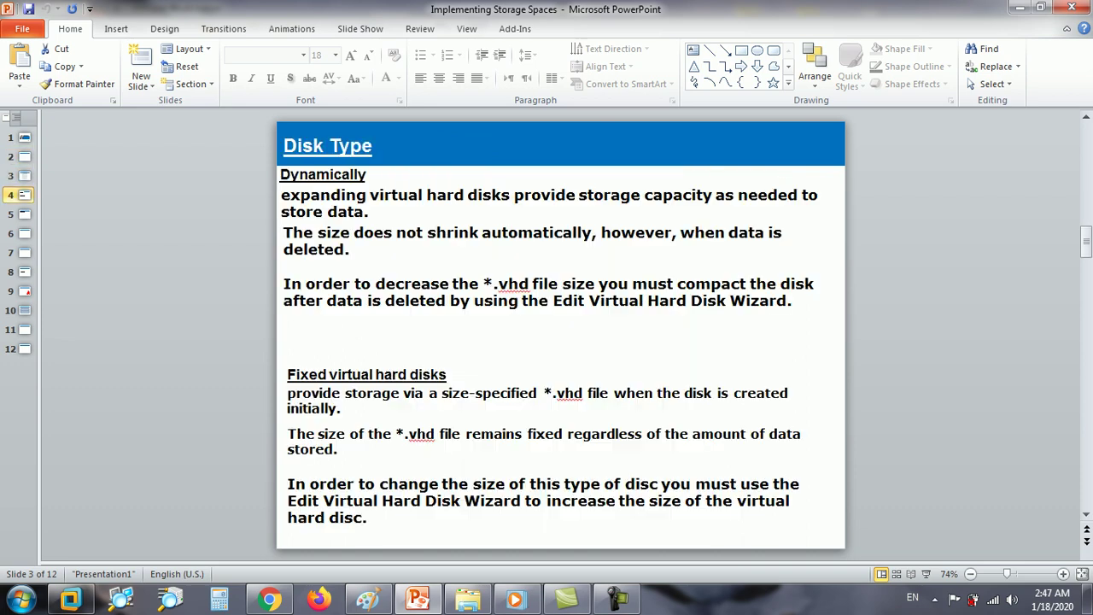